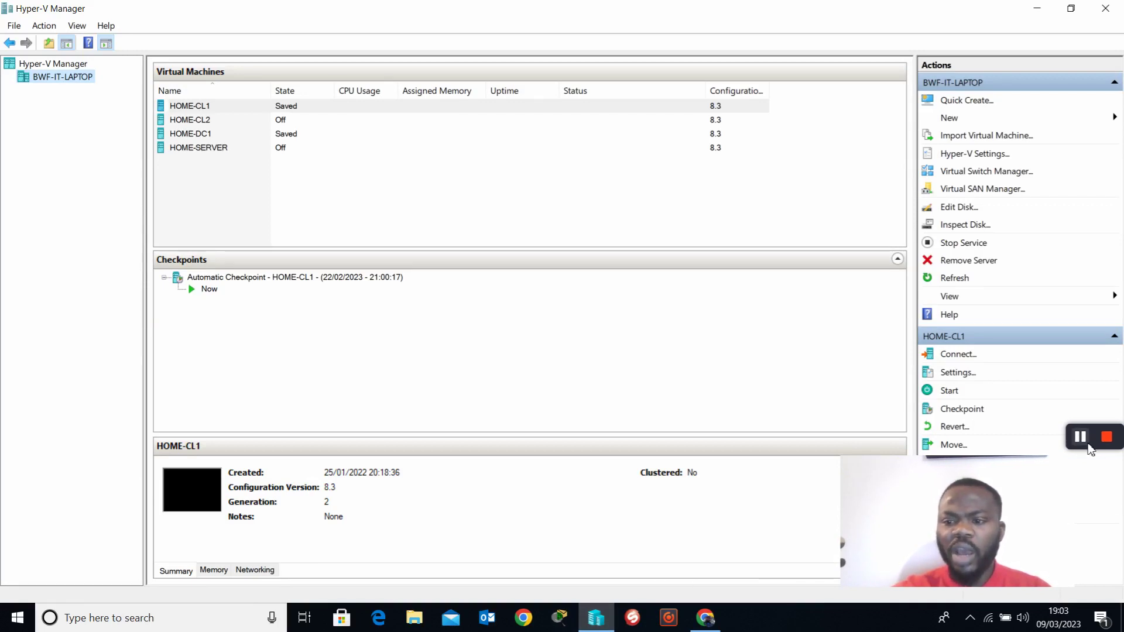
Step: Open the recorder's drawing tools, move the webcam overlay clear, switch on the blank whiteboard and choose the spray brush
mouse_move(1087, 450)
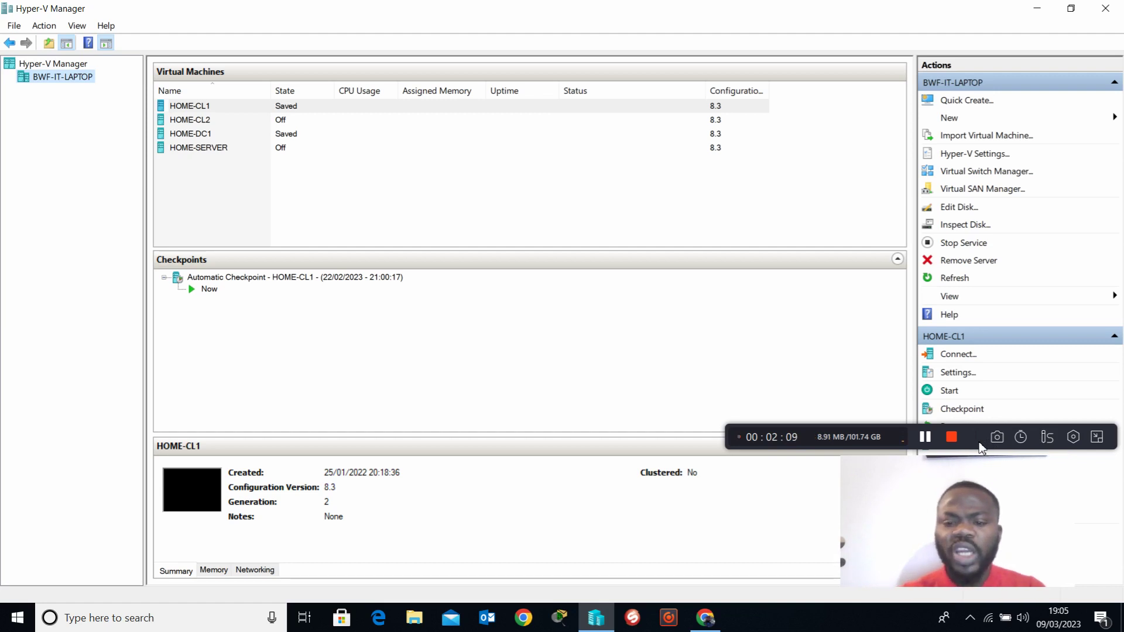
left_click(1047, 438)
left_click_drag(970, 510, 174, 505)
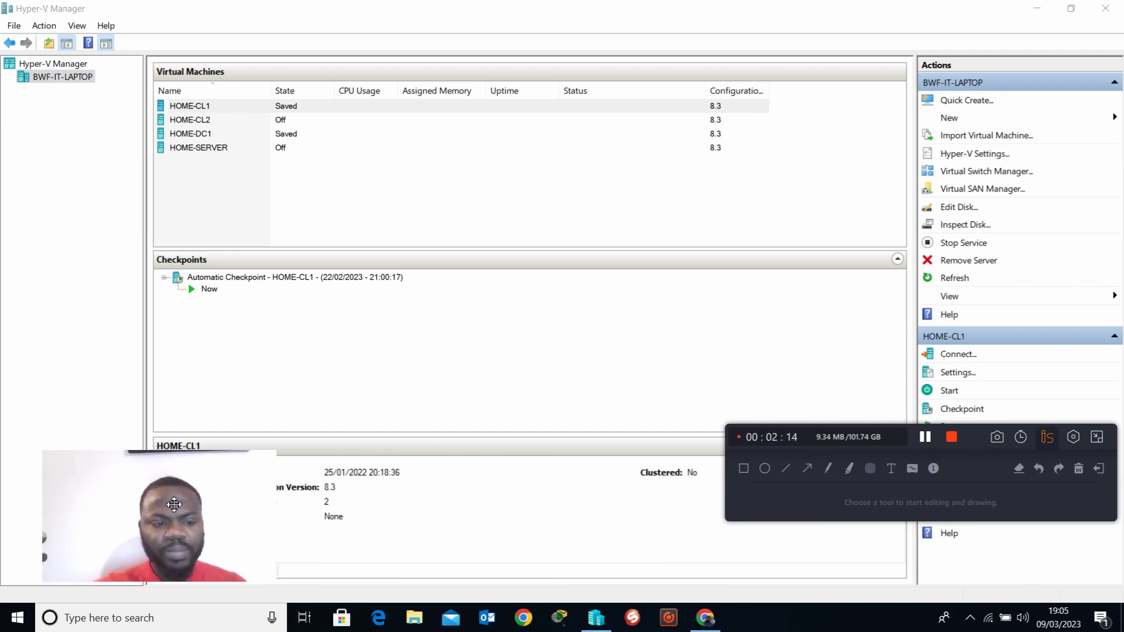
left_click(912, 470)
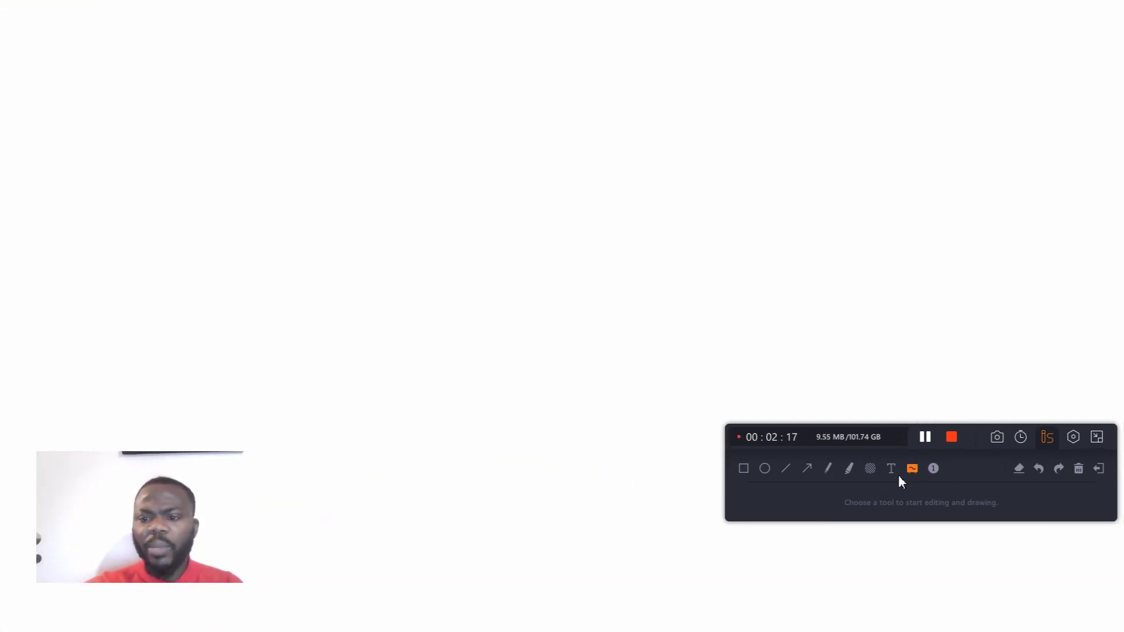
left_click(870, 468)
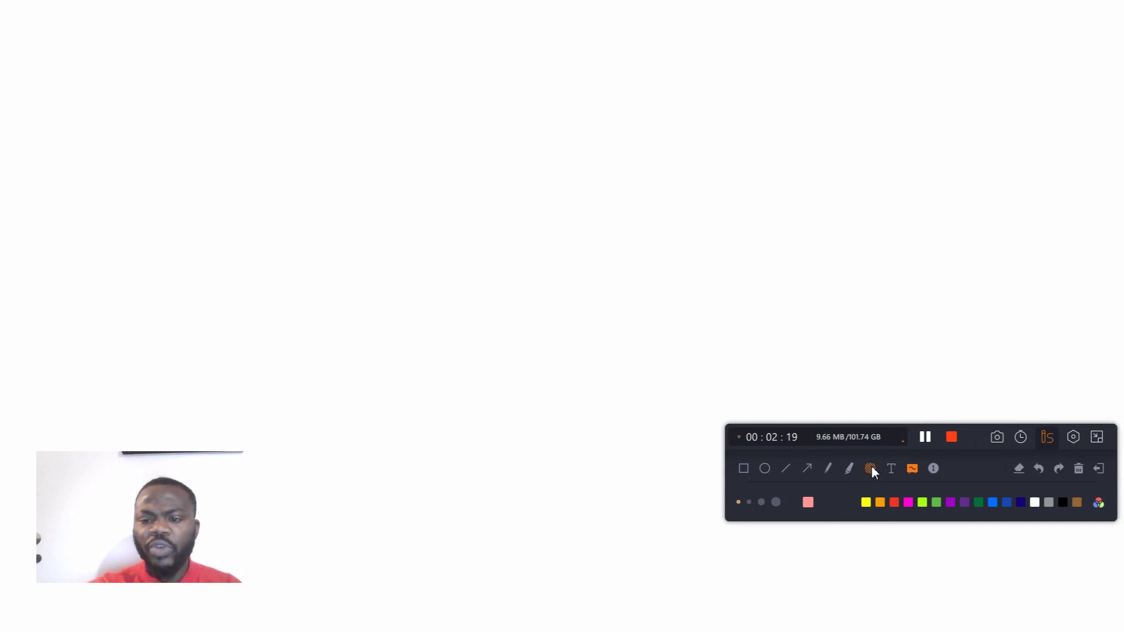
Step: Spray two small boxes one below the other on the whiteboard, each with a handwritten label above and small marks inside
mouse_move(124, 79)
left_mouse_down()
mouse_move(141, 113)
mouse_move(143, 97)
mouse_move(193, 93)
mouse_move(143, 163)
mouse_move(141, 142)
left_mouse_up()
mouse_move(120, 34)
left_mouse_down()
mouse_move(133, 80)
mouse_move(171, 68)
mouse_move(191, 37)
mouse_move(205, 90)
mouse_move(246, 65)
mouse_move(277, 111)
left_mouse_up()
left_click_drag(275, 42, 279, 71)
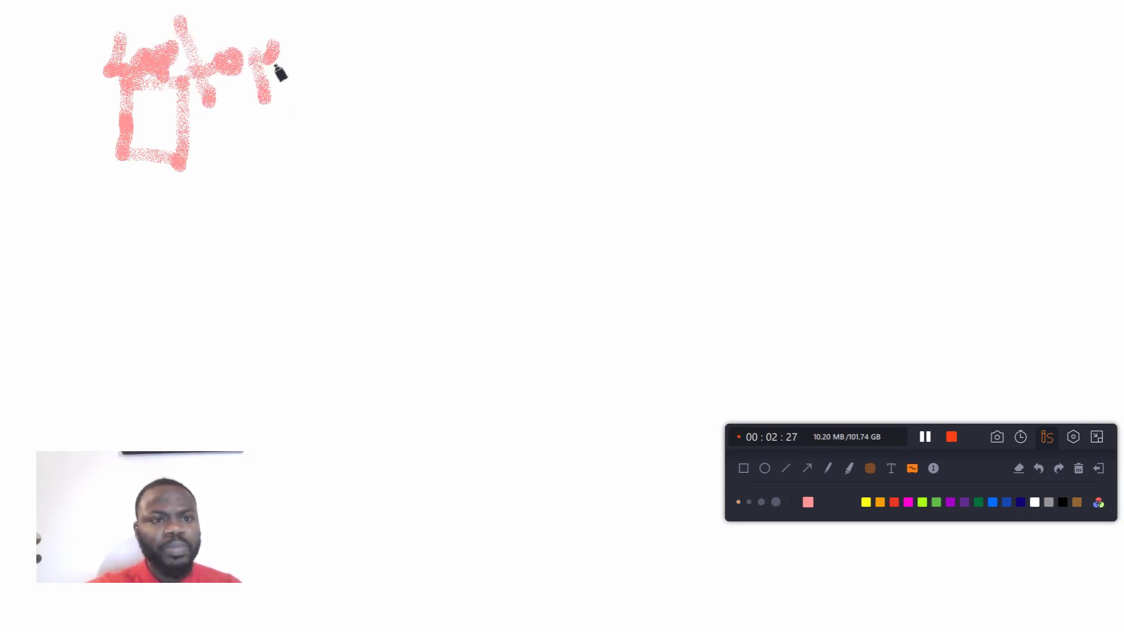
mouse_move(133, 216)
left_mouse_down()
mouse_move(156, 240)
mouse_move(265, 223)
mouse_move(284, 201)
mouse_move(291, 218)
mouse_move(321, 213)
mouse_move(369, 268)
left_mouse_up()
left_click_drag(356, 200, 333, 233)
mouse_move(187, 264)
left_mouse_down()
mouse_move(185, 337)
mouse_move(250, 273)
mouse_move(287, 361)
mouse_move(195, 337)
left_mouse_up()
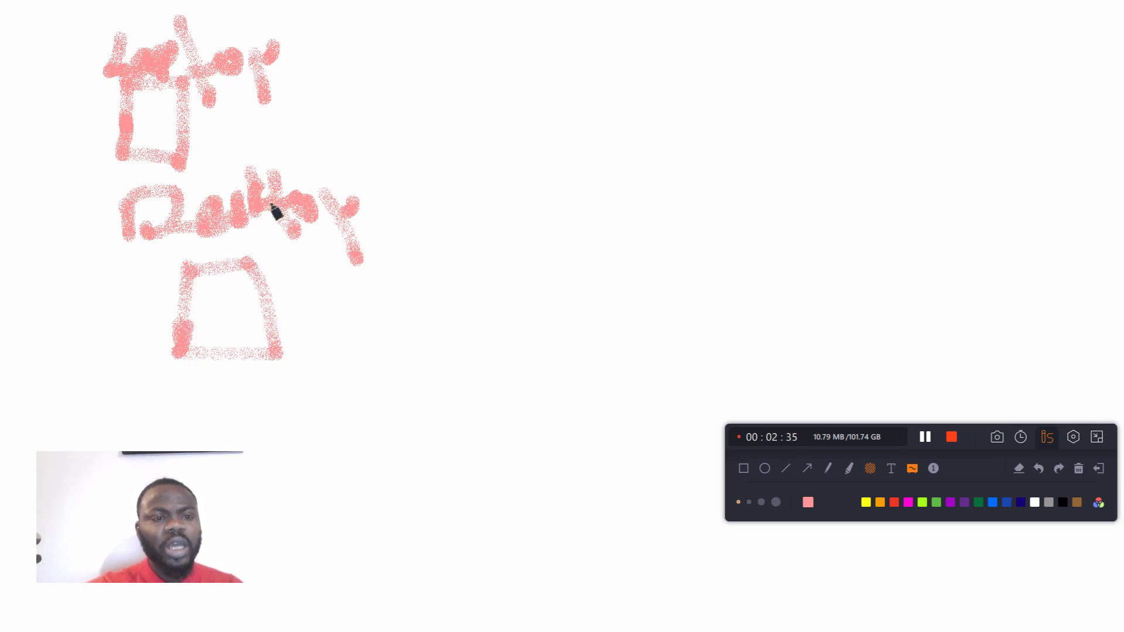
mouse_move(155, 117)
left_mouse_down()
mouse_move(169, 129)
mouse_move(168, 120)
left_mouse_up()
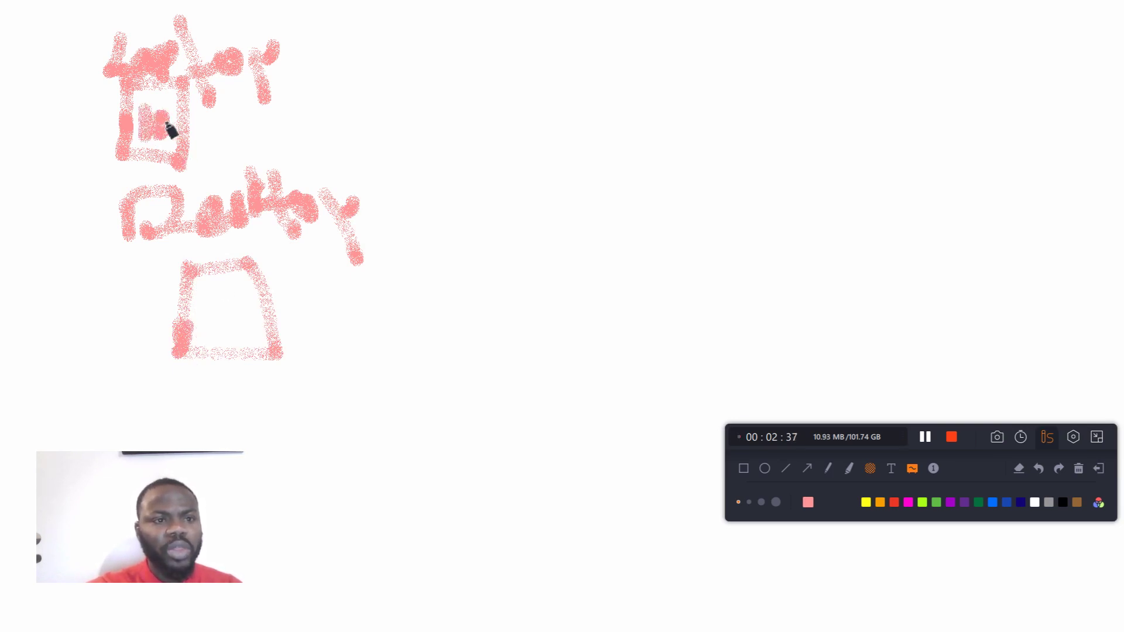
left_click_drag(213, 314, 246, 311)
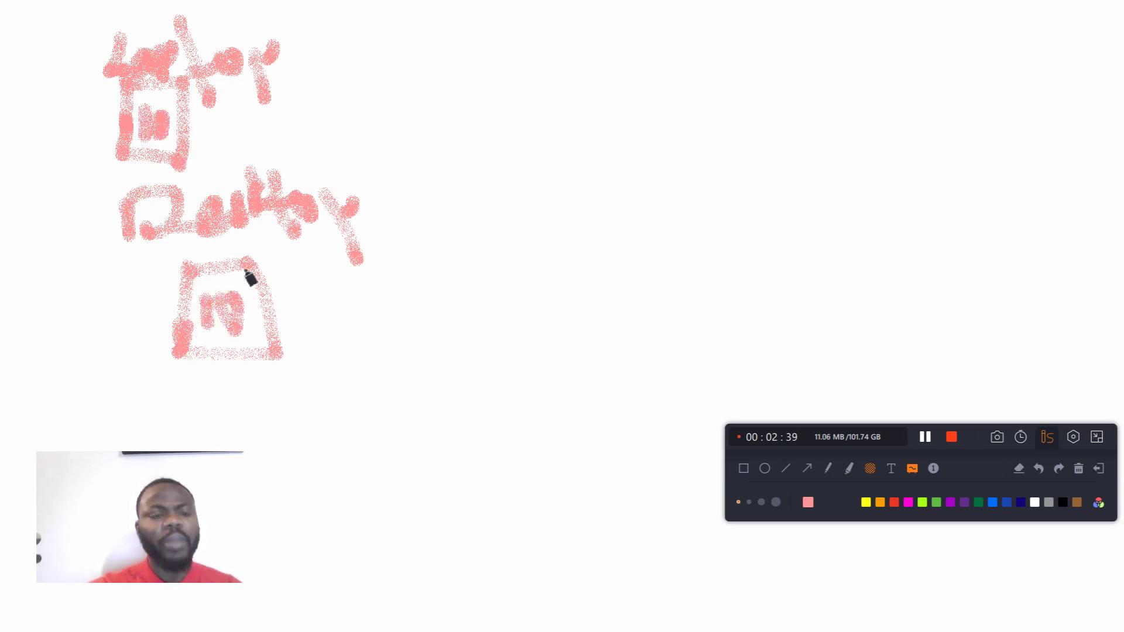
Step: Enclose each labelled box in a larger outline and add three short lines fanning out from each outline's edge
mouse_move(130, 54)
left_mouse_down()
mouse_move(95, 43)
mouse_move(256, 43)
mouse_move(276, 175)
mouse_move(97, 171)
mouse_move(108, 51)
left_mouse_up()
mouse_move(51, 206)
left_mouse_down()
mouse_move(225, 199)
mouse_move(381, 246)
mouse_move(343, 377)
mouse_move(73, 367)
mouse_move(75, 225)
left_mouse_up()
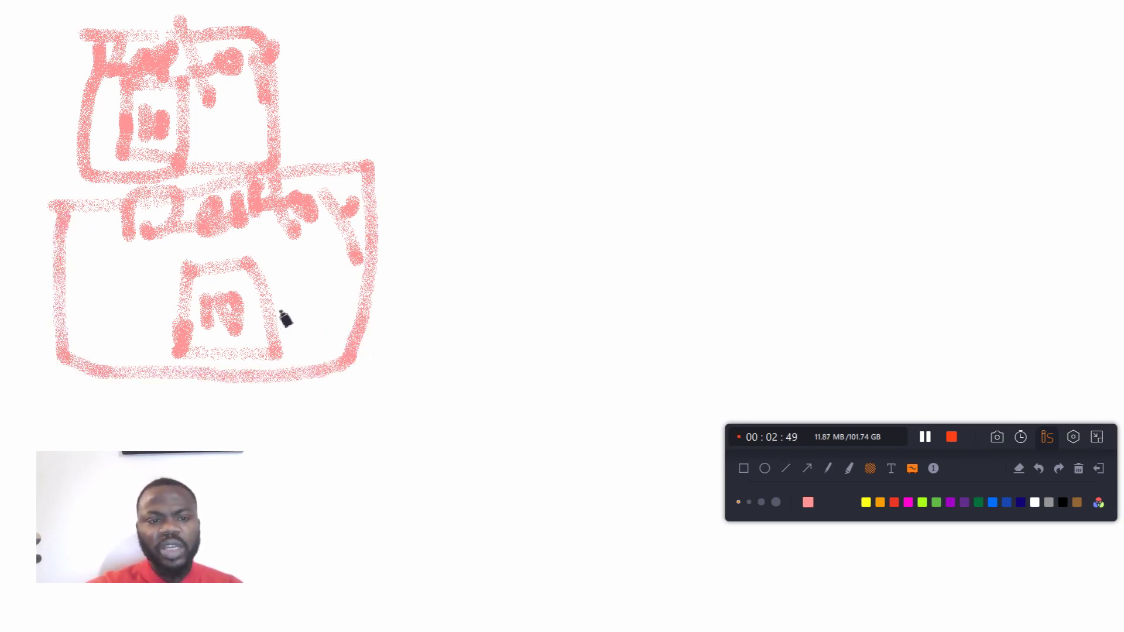
left_click_drag(273, 307, 420, 237)
mouse_move(358, 271)
left_mouse_down()
mouse_move(409, 300)
mouse_move(411, 345)
left_mouse_up()
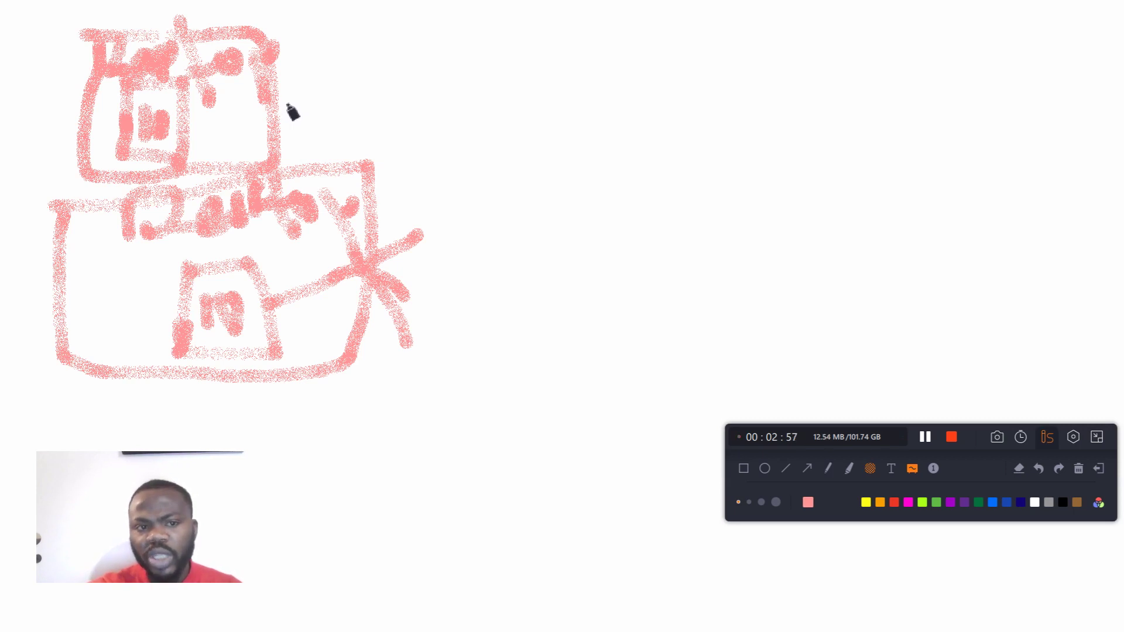
left_click_drag(280, 104, 354, 75)
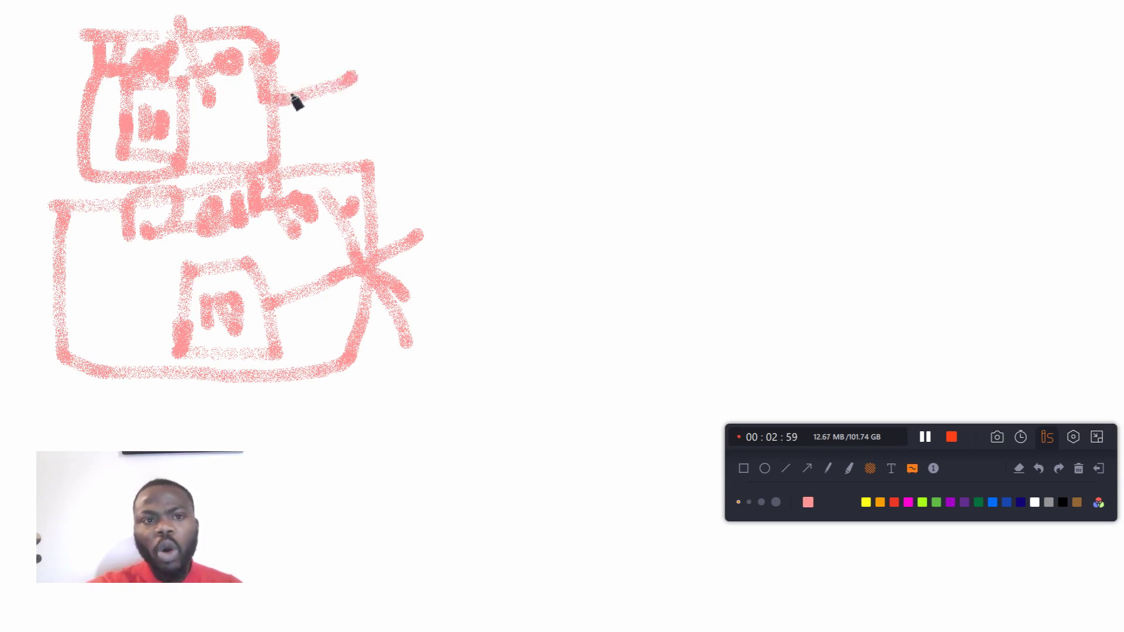
left_click_drag(272, 97, 314, 58)
left_click_drag(274, 105, 327, 125)
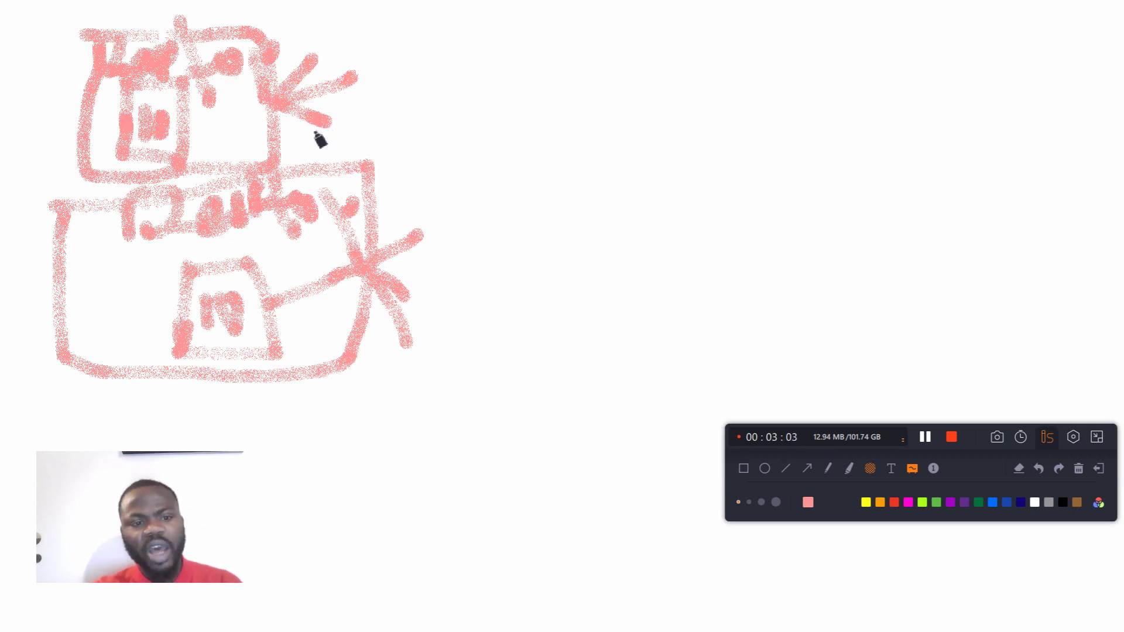
Step: Draw a large rectangle labelled "Server" opposite the outlined boxes, with three lines fanning from it toward them
left_click_drag(603, 63, 605, 213)
mouse_move(609, 67)
left_mouse_down()
mouse_move(867, 62)
mouse_move(872, 229)
mouse_move(609, 216)
left_mouse_up()
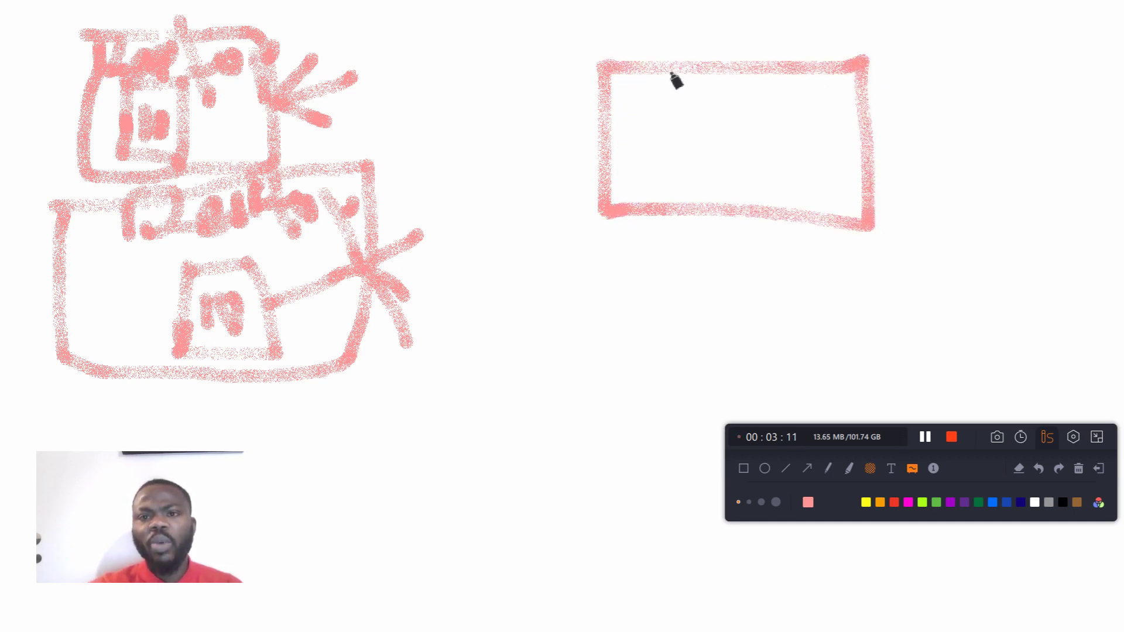
mouse_move(665, 115)
left_mouse_down()
mouse_move(649, 156)
mouse_move(692, 138)
mouse_move(702, 151)
mouse_move(715, 141)
mouse_move(745, 158)
mouse_move(822, 168)
mouse_move(828, 129)
left_mouse_up()
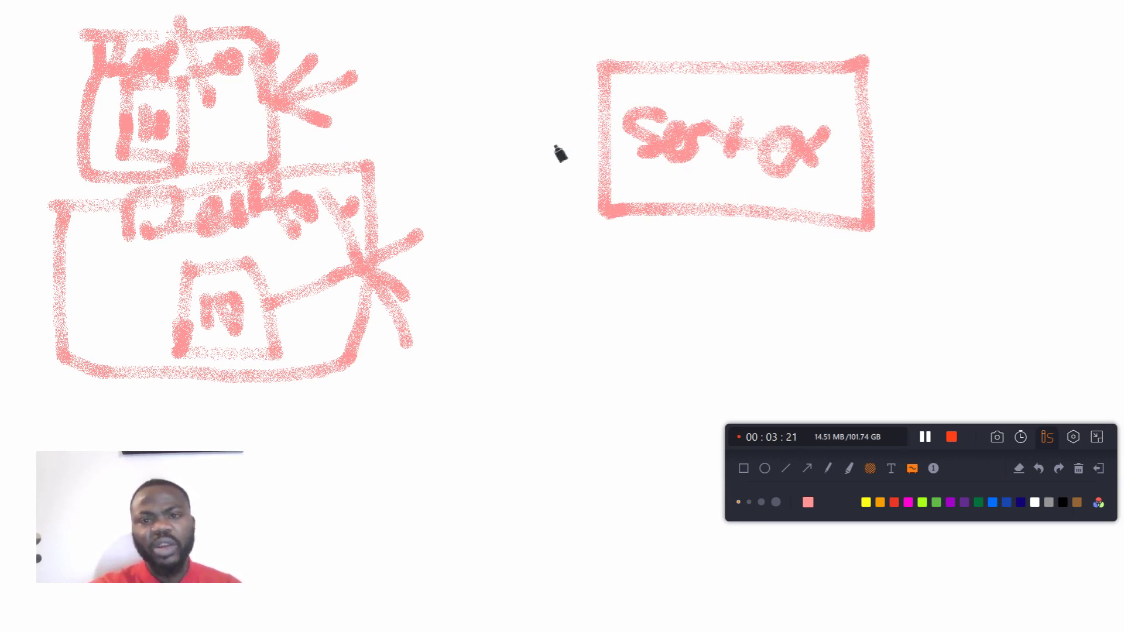
left_click_drag(603, 132, 379, 93)
left_click_drag(603, 146, 392, 150)
left_click_drag(604, 149, 436, 205)
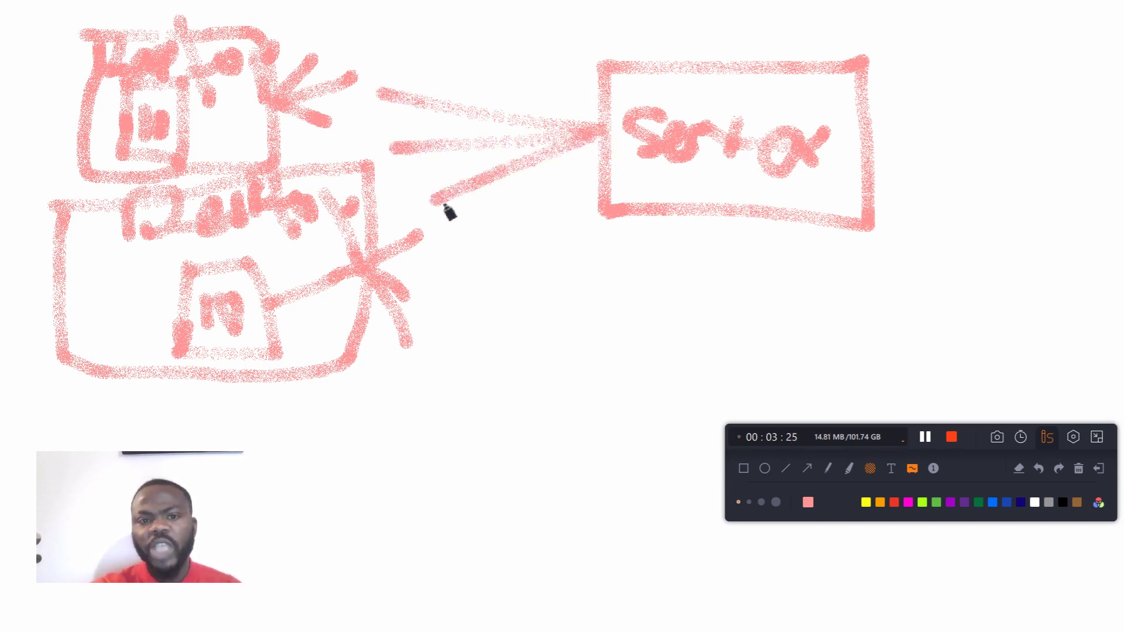
Step: Draw two more open boxes below the outlined ones and add a short connector stroke at each
mouse_move(120, 427)
left_mouse_down()
mouse_move(117, 392)
mouse_move(222, 395)
mouse_move(258, 430)
mouse_move(167, 430)
left_mouse_up()
left_click_drag(296, 488, 296, 523)
left_click_drag(300, 474, 440, 455)
left_click_drag(346, 543, 319, 540)
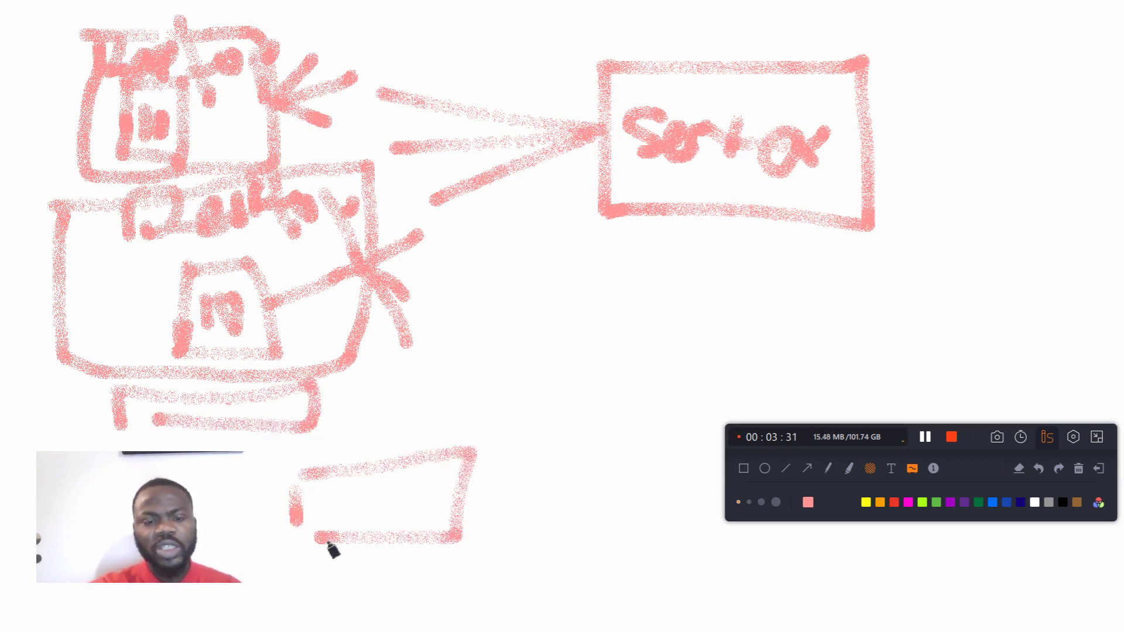
left_click_drag(319, 416, 418, 452)
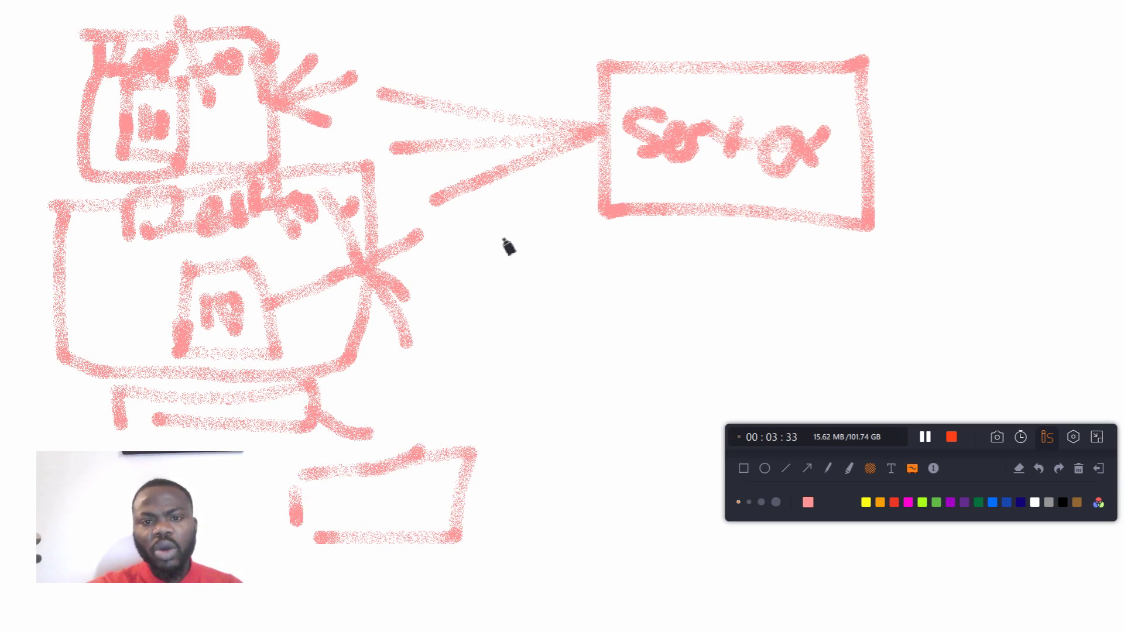
Step: Add two more lines from the Server rectangle toward the boxes and write "Client" next to them
mouse_move(592, 153)
left_mouse_down()
mouse_move(522, 210)
mouse_move(464, 237)
left_mouse_up()
left_click_drag(606, 157, 441, 320)
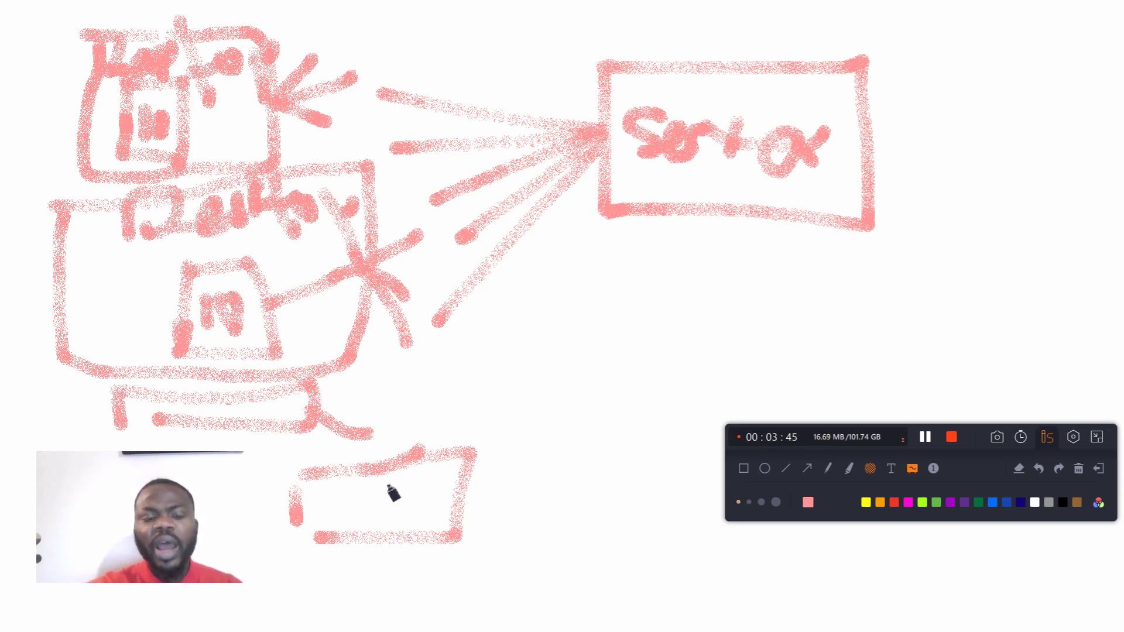
mouse_move(405, 376)
left_mouse_down()
mouse_move(381, 414)
mouse_move(419, 381)
mouse_move(442, 398)
mouse_move(500, 394)
mouse_move(508, 364)
left_mouse_up()
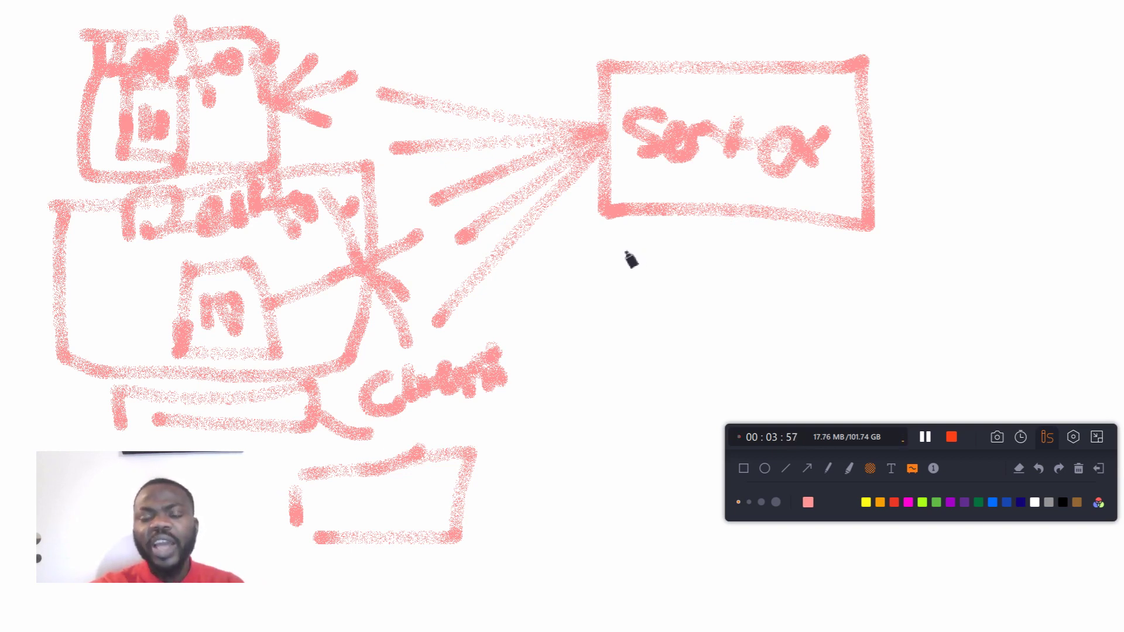
Step: Clear the whiteboard and draw a small two-compartment box with marks inside and a long arrow leading away from it
left_click(1080, 472)
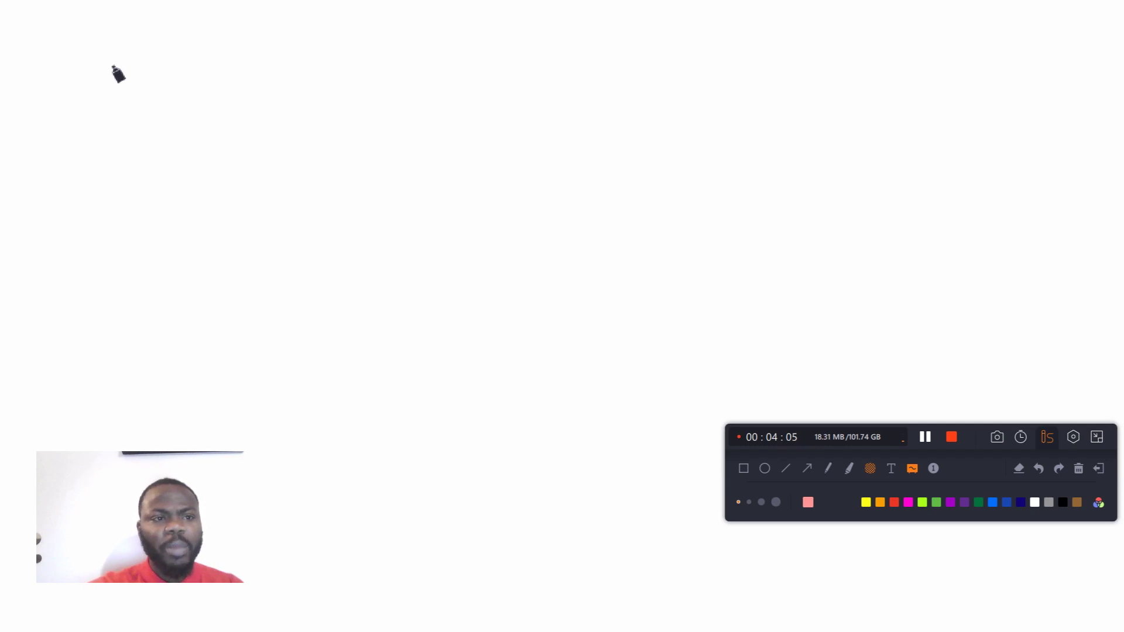
left_click_drag(102, 54, 103, 111)
mouse_move(103, 58)
left_mouse_down()
mouse_move(179, 59)
mouse_move(173, 142)
mouse_move(113, 144)
mouse_move(117, 117)
mouse_move(171, 88)
mouse_move(362, 110)
mouse_move(357, 87)
mouse_move(373, 115)
mouse_move(357, 118)
left_mouse_up()
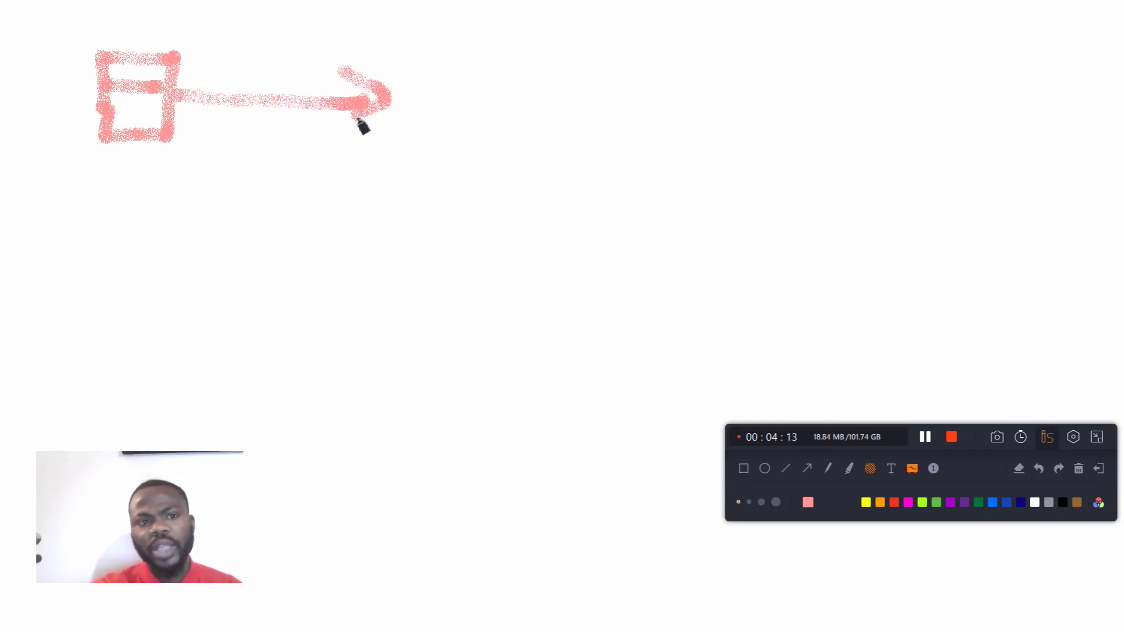
mouse_move(139, 126)
left_mouse_down()
mouse_move(167, 110)
mouse_move(161, 138)
mouse_move(140, 142)
left_mouse_up()
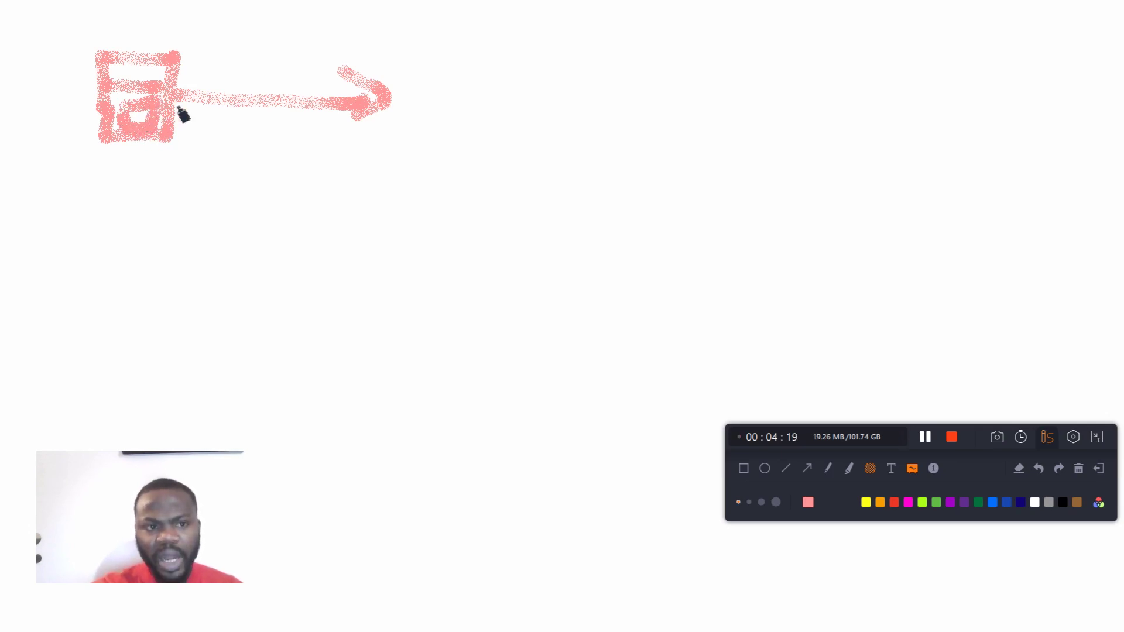
left_click_drag(142, 76, 252, 75)
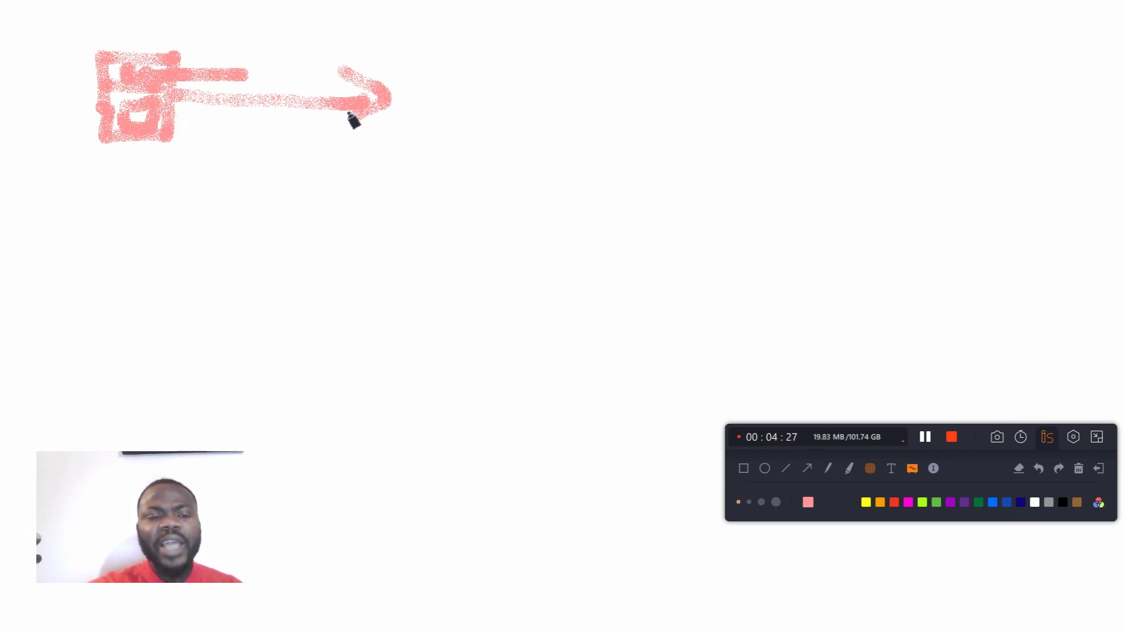
Step: Draw a tall rectangle at the arrow's tip and write "Google Server" above it
left_click_drag(402, 51, 403, 155)
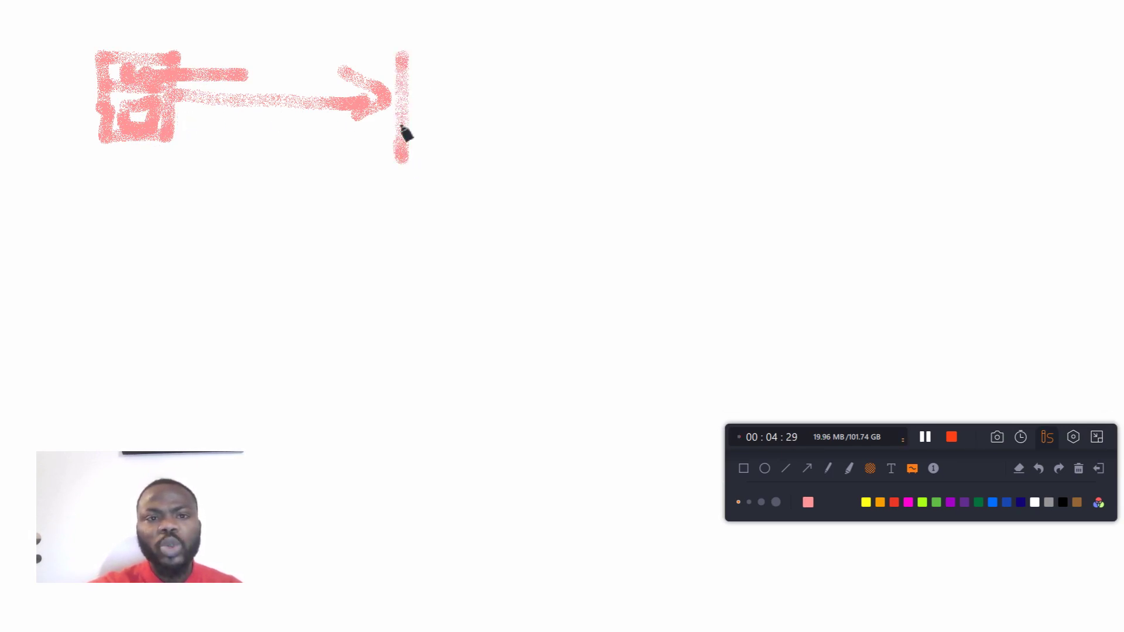
mouse_move(417, 54)
left_mouse_down()
mouse_move(584, 50)
mouse_move(580, 290)
mouse_move(396, 308)
mouse_move(400, 147)
left_mouse_up()
mouse_move(435, 35)
left_mouse_down()
mouse_move(495, 39)
mouse_move(505, 22)
mouse_move(519, 30)
mouse_move(544, 15)
mouse_move(612, 48)
mouse_move(667, 46)
mouse_move(649, 63)
mouse_move(667, 38)
mouse_move(723, 30)
mouse_move(721, 52)
mouse_move(743, 38)
mouse_move(754, 48)
mouse_move(767, 28)
left_mouse_up()
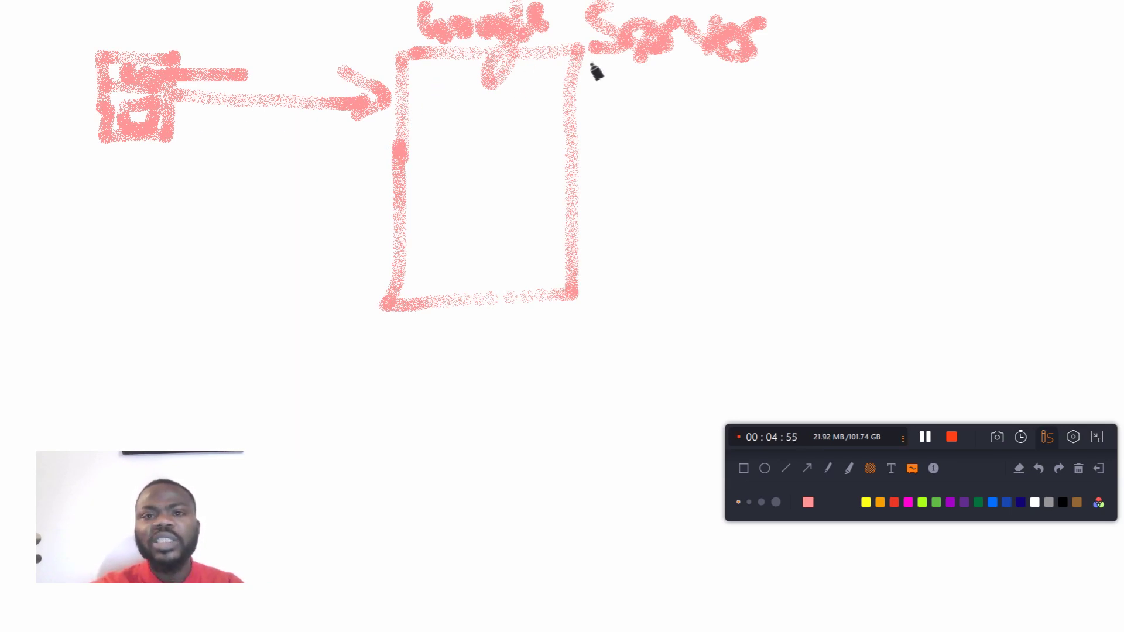
Step: Mark off an outlined band across the top of the Google Server rectangle and draw lines from it back toward the small box
left_click_drag(409, 92, 596, 94)
mouse_move(417, 101)
left_mouse_down()
mouse_move(271, 93)
mouse_move(402, 106)
mouse_move(301, 116)
mouse_move(380, 121)
mouse_move(272, 157)
left_mouse_up()
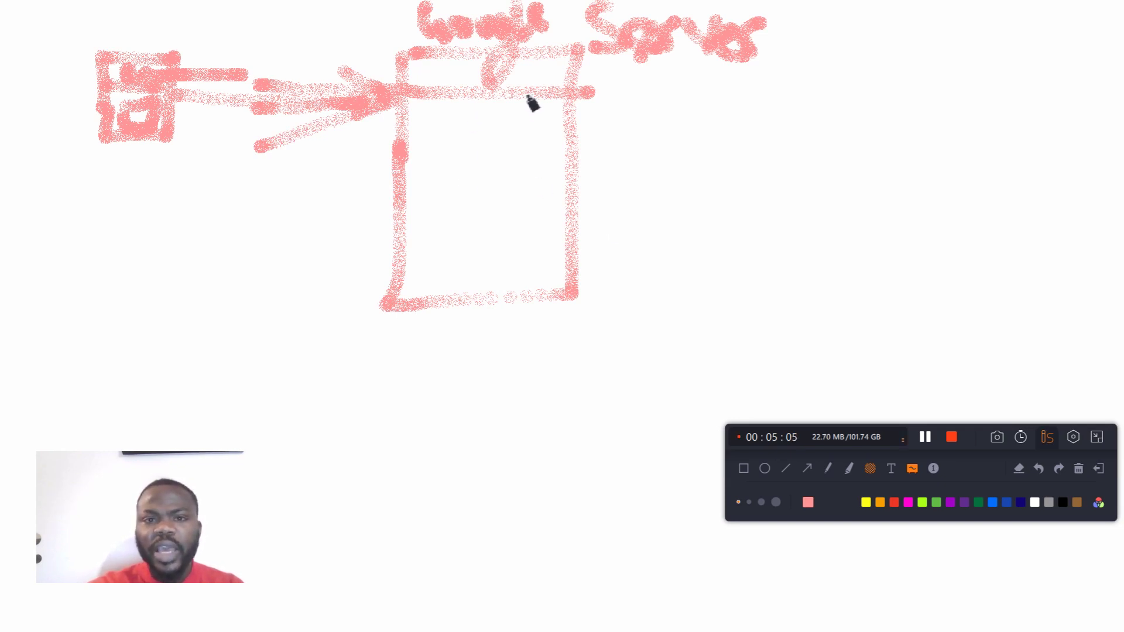
mouse_move(574, 98)
left_mouse_down()
mouse_move(417, 98)
mouse_move(422, 65)
mouse_move(582, 50)
mouse_move(578, 91)
left_mouse_up()
Step: Write "IIS" inside the Google Server rectangle, underline it twice and add serifs to the first letter
mouse_move(433, 156)
left_mouse_down()
mouse_move(432, 187)
mouse_move(457, 190)
left_mouse_up()
left_click_drag(521, 143, 483, 187)
left_click(421, 220)
left_click_drag(422, 220, 524, 228)
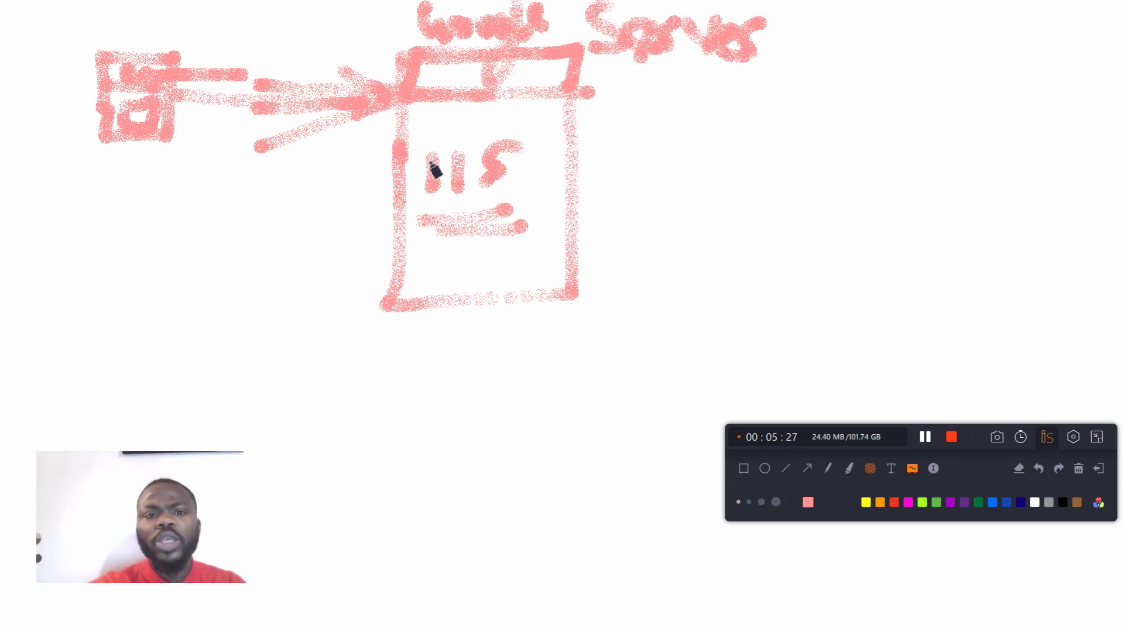
left_click_drag(419, 147, 457, 154)
left_click_drag(421, 199, 466, 199)
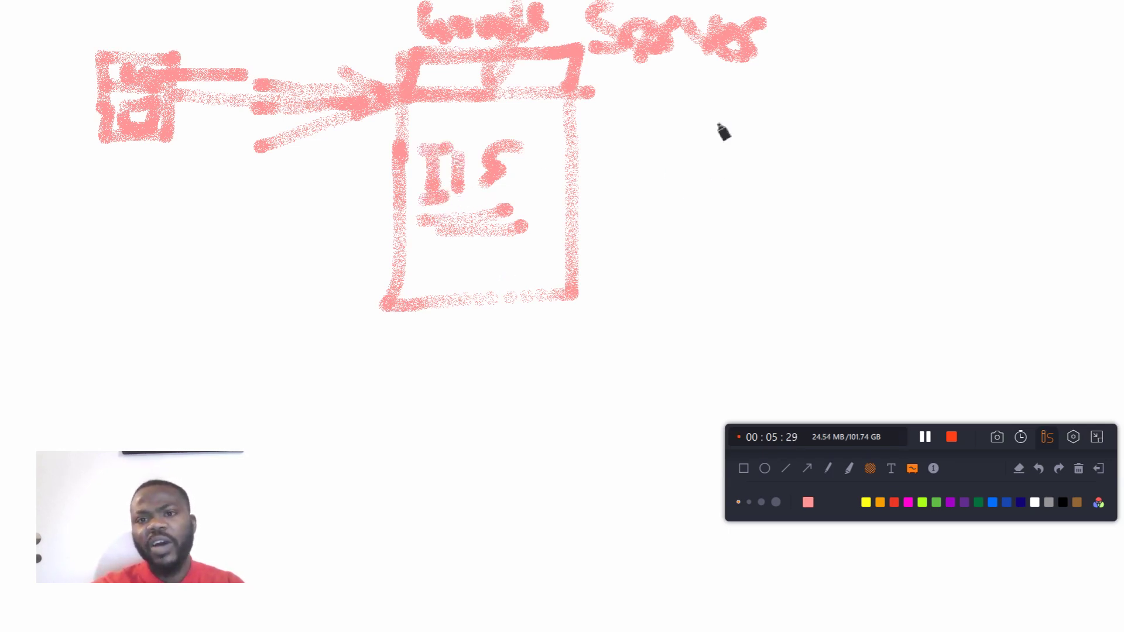
Step: Draw a second upright box beside the Google Server rectangle and write "Print Se" across and beside it
left_click_drag(693, 97, 692, 190)
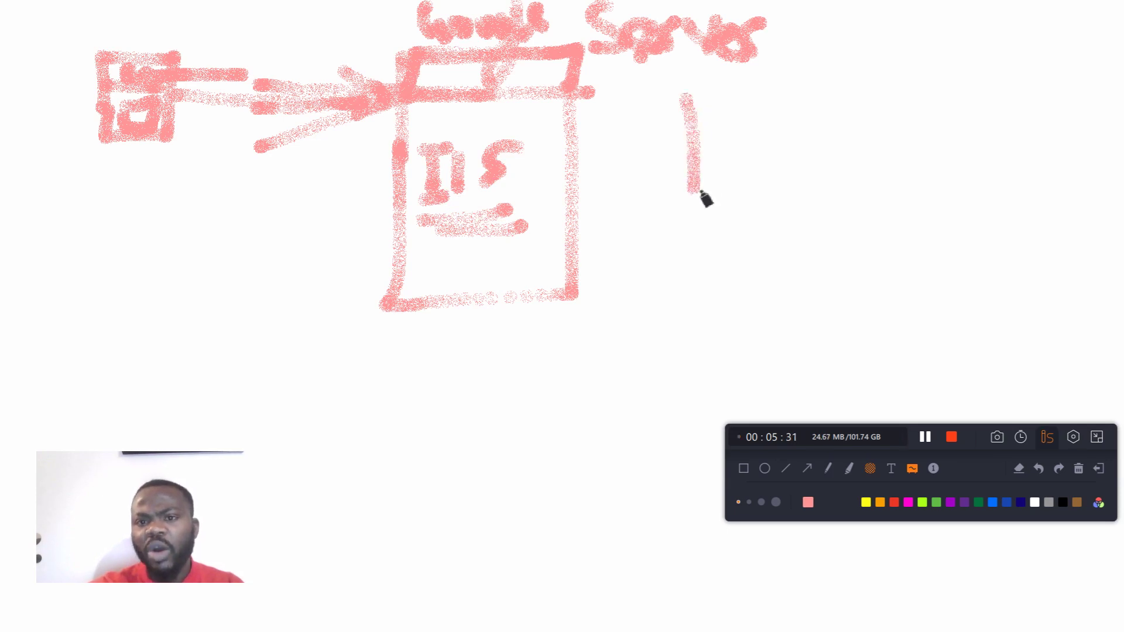
mouse_move(696, 96)
left_mouse_down()
mouse_move(791, 116)
mouse_move(739, 253)
mouse_move(715, 212)
left_mouse_up()
mouse_move(713, 155)
left_mouse_down()
mouse_move(760, 225)
mouse_move(775, 185)
mouse_move(871, 139)
left_mouse_up()
mouse_move(969, 114)
left_mouse_down()
mouse_move(951, 170)
mouse_move(1028, 155)
mouse_move(1039, 139)
left_mouse_up()
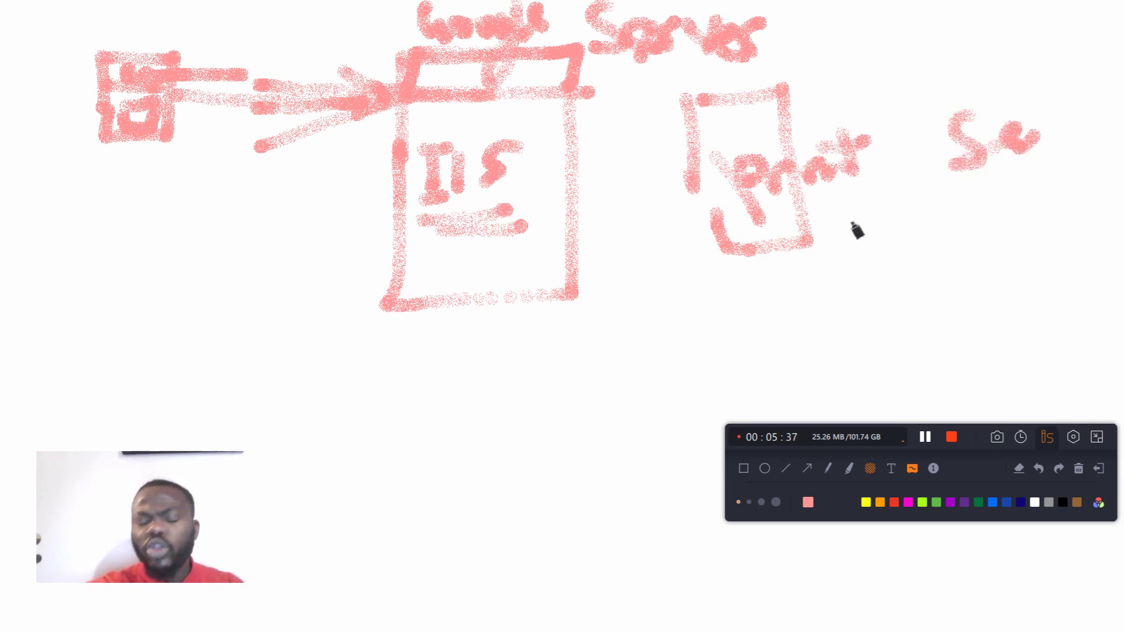
Step: Draw a cluster of small linked client boxes below the first box, and stack short marks inside the print server box
mouse_move(171, 351)
left_mouse_down()
mouse_move(195, 321)
mouse_move(200, 369)
mouse_move(216, 359)
mouse_move(230, 407)
mouse_move(208, 399)
mouse_move(275, 447)
left_mouse_up()
mouse_move(266, 387)
left_mouse_down()
mouse_move(302, 381)
mouse_move(281, 444)
left_mouse_up()
mouse_move(735, 135)
left_mouse_down()
mouse_move(747, 158)
mouse_move(745, 221)
mouse_move(763, 245)
mouse_move(784, 241)
left_mouse_up()
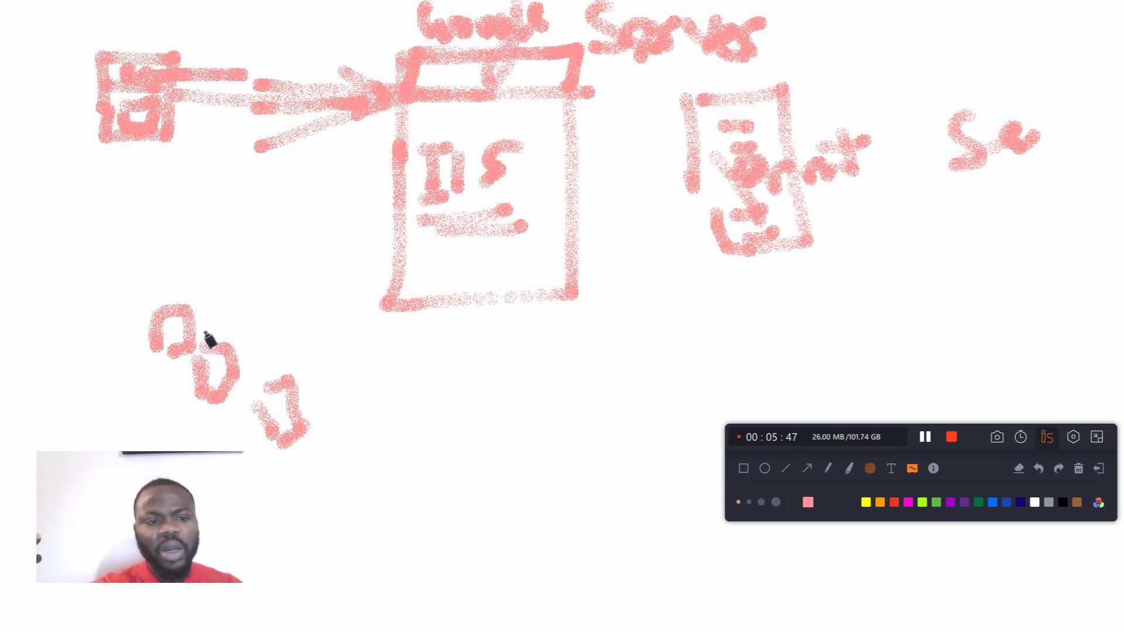
left_click_drag(219, 339, 266, 322)
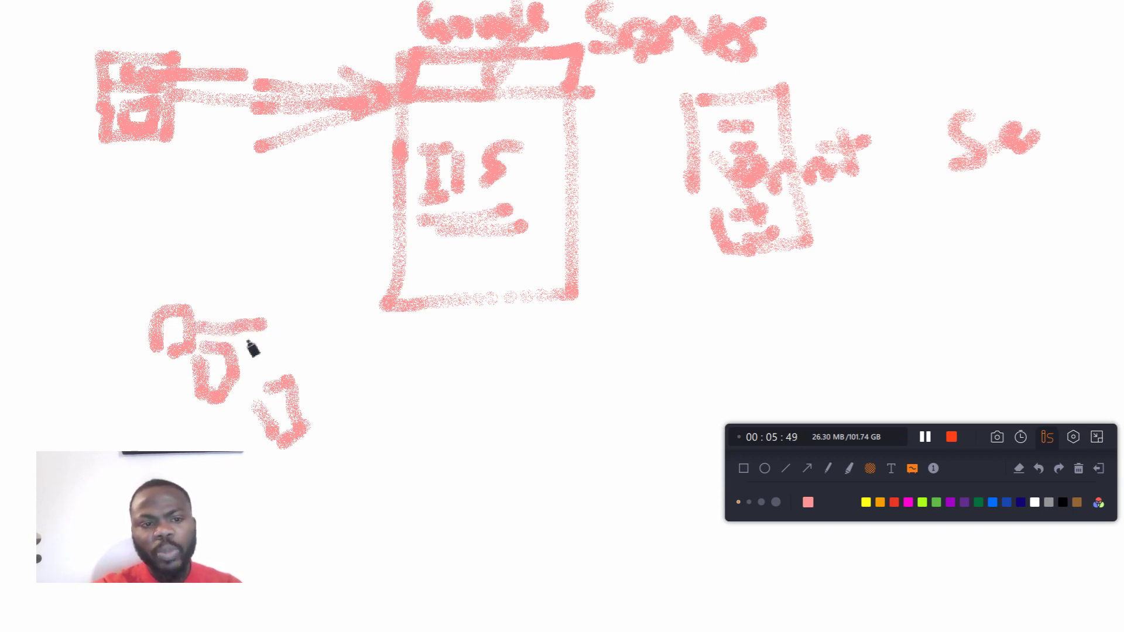
left_click_drag(248, 369, 275, 345)
mouse_move(156, 306)
left_mouse_down()
mouse_move(216, 278)
mouse_move(180, 354)
left_mouse_up()
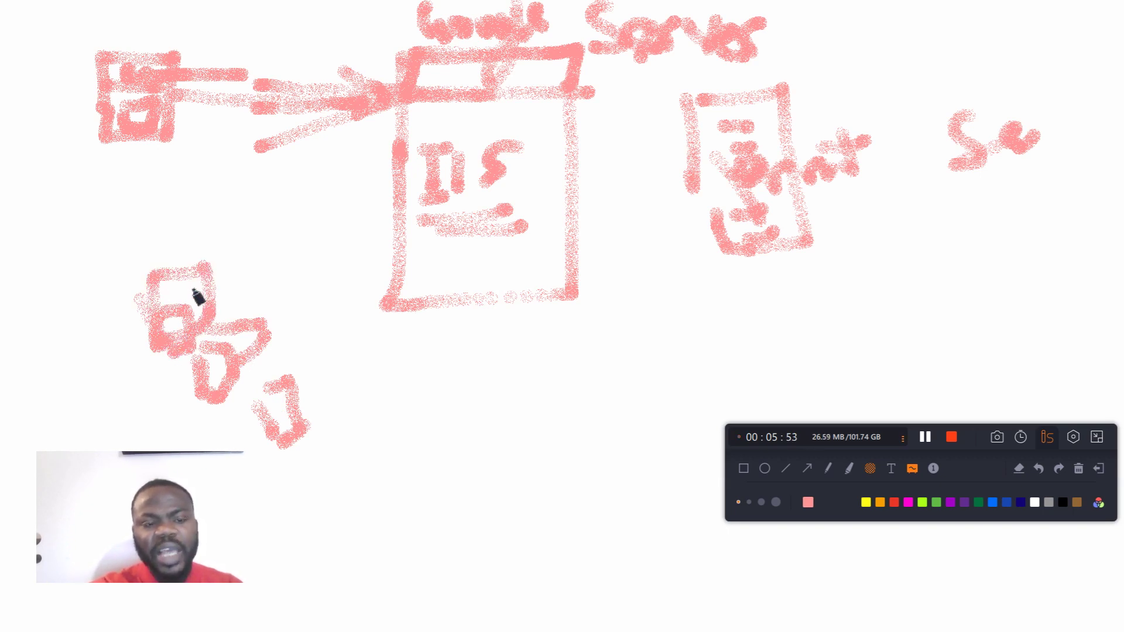
Step: Connect the client cluster to the retraced print server box with a long curve, and draw two more empty boxes
mouse_move(216, 301)
left_mouse_down()
mouse_move(368, 354)
mouse_move(665, 349)
mouse_move(735, 221)
left_mouse_up()
mouse_move(710, 181)
left_mouse_down()
mouse_move(720, 258)
mouse_move(808, 250)
mouse_move(784, 114)
mouse_move(744, 103)
mouse_move(696, 111)
mouse_move(717, 220)
left_mouse_up()
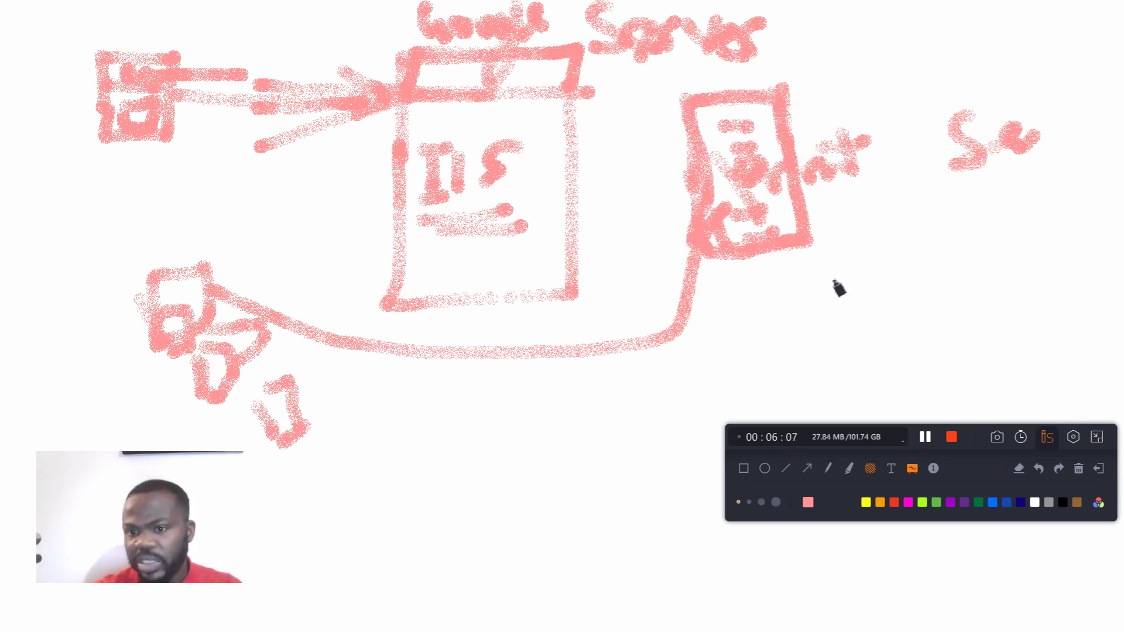
mouse_move(878, 313)
left_mouse_down()
mouse_move(898, 251)
mouse_move(966, 239)
mouse_move(1044, 363)
mouse_move(841, 392)
mouse_move(870, 306)
left_mouse_up()
mouse_move(422, 497)
left_mouse_down()
mouse_move(528, 418)
mouse_move(467, 532)
mouse_move(434, 535)
left_mouse_up()
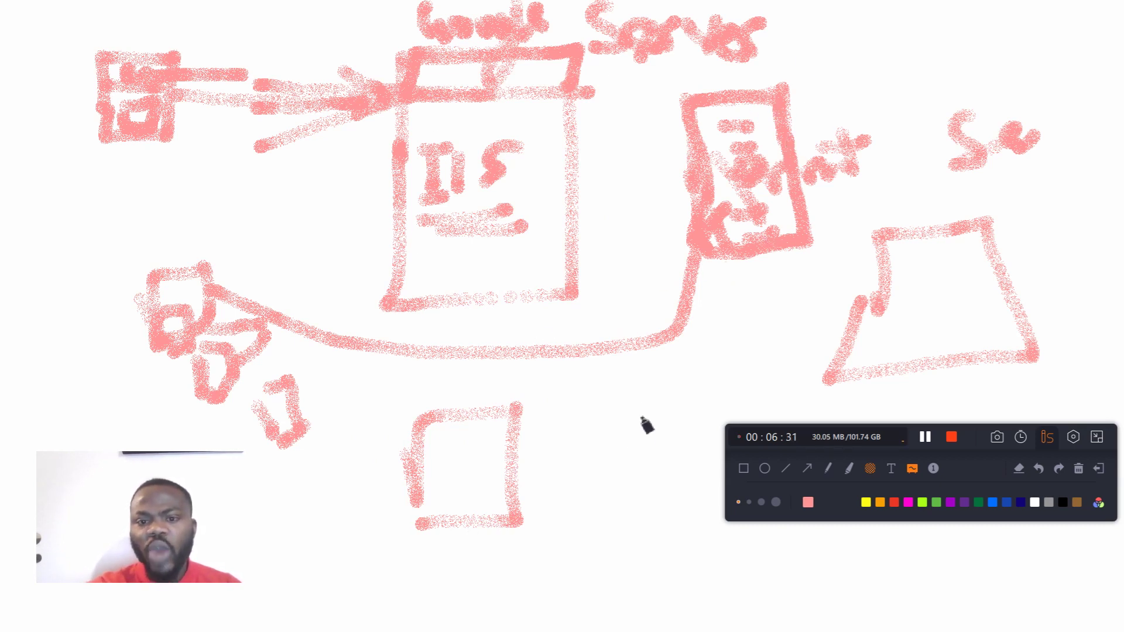
Step: Clear the whiteboard and draw a column of five small boxes enclosed in a tall upright frame
left_click(1078, 469)
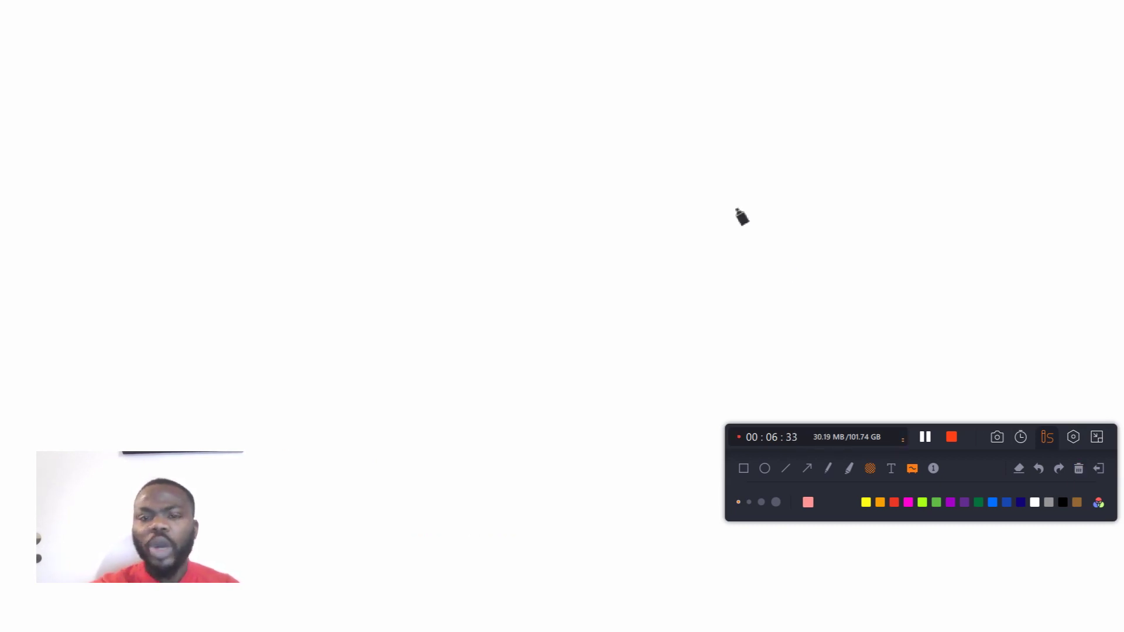
mouse_move(563, 45)
left_mouse_down()
mouse_move(580, 78)
mouse_move(659, 32)
mouse_move(593, 88)
left_mouse_up()
mouse_move(584, 141)
left_mouse_down()
mouse_move(602, 120)
mouse_move(677, 111)
mouse_move(662, 143)
mouse_move(601, 159)
mouse_move(604, 201)
mouse_move(697, 174)
mouse_move(700, 199)
mouse_move(621, 214)
mouse_move(612, 242)
mouse_move(762, 234)
mouse_move(640, 265)
mouse_move(627, 307)
mouse_move(748, 294)
mouse_move(764, 323)
mouse_move(637, 319)
left_mouse_up()
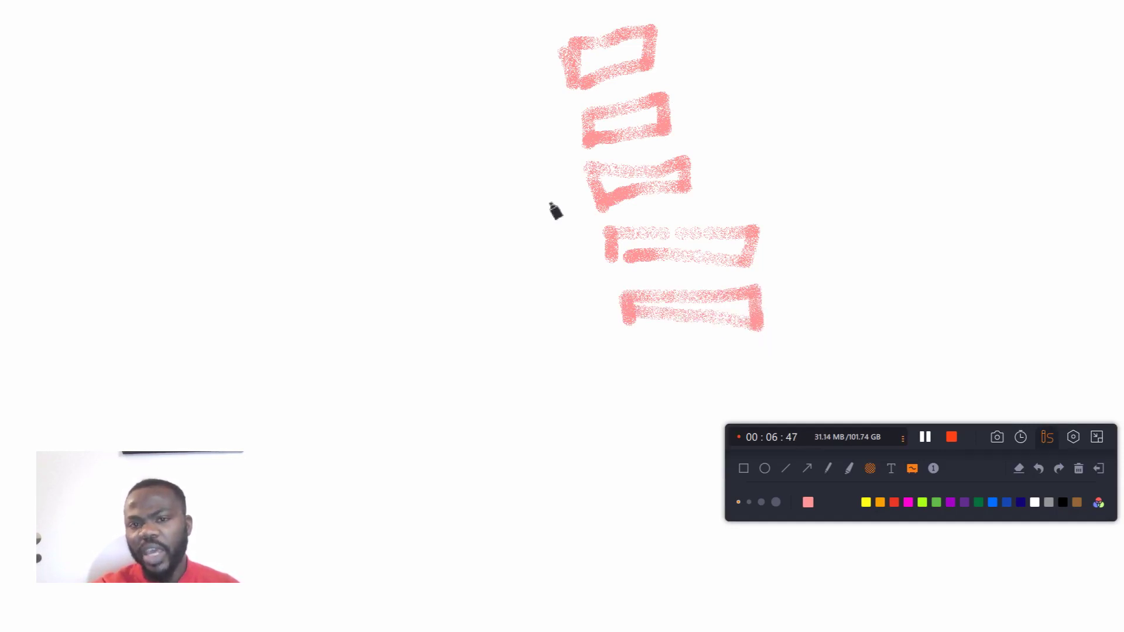
mouse_move(553, 33)
left_mouse_down()
mouse_move(562, 202)
mouse_move(767, 12)
mouse_move(815, 360)
mouse_move(616, 369)
left_mouse_up()
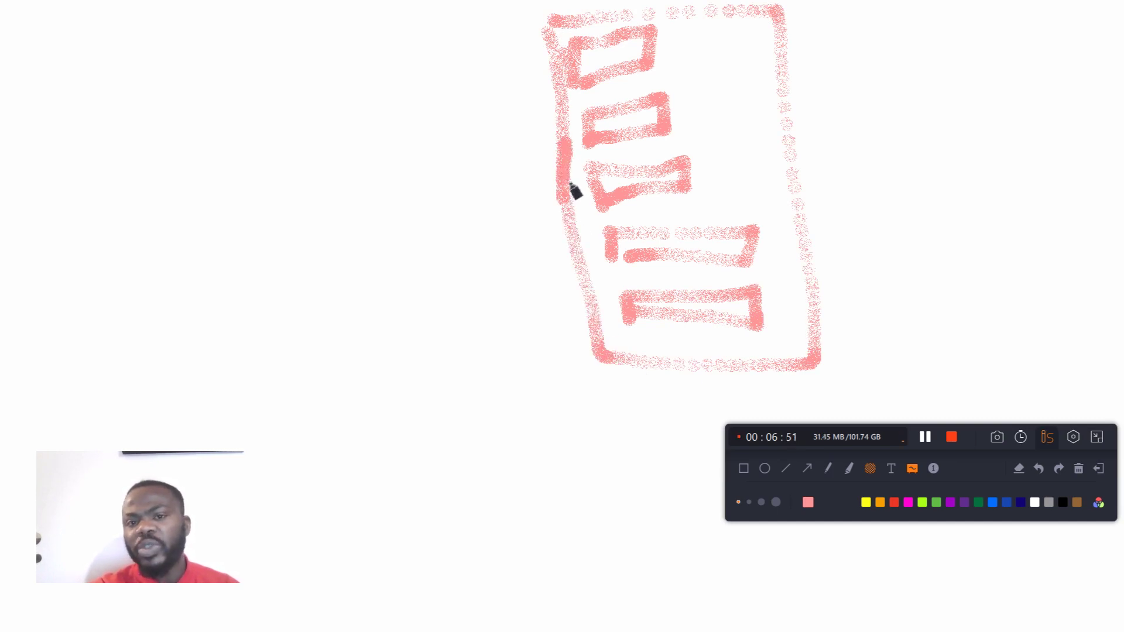
Step: Divide the tall frame with four horizontal lines between its boxes, and draw a separate empty box beside the frame
left_click_drag(560, 104, 785, 89)
left_click_drag(570, 170, 761, 149)
left_click_drag(579, 225, 801, 218)
left_click_drag(594, 288, 798, 291)
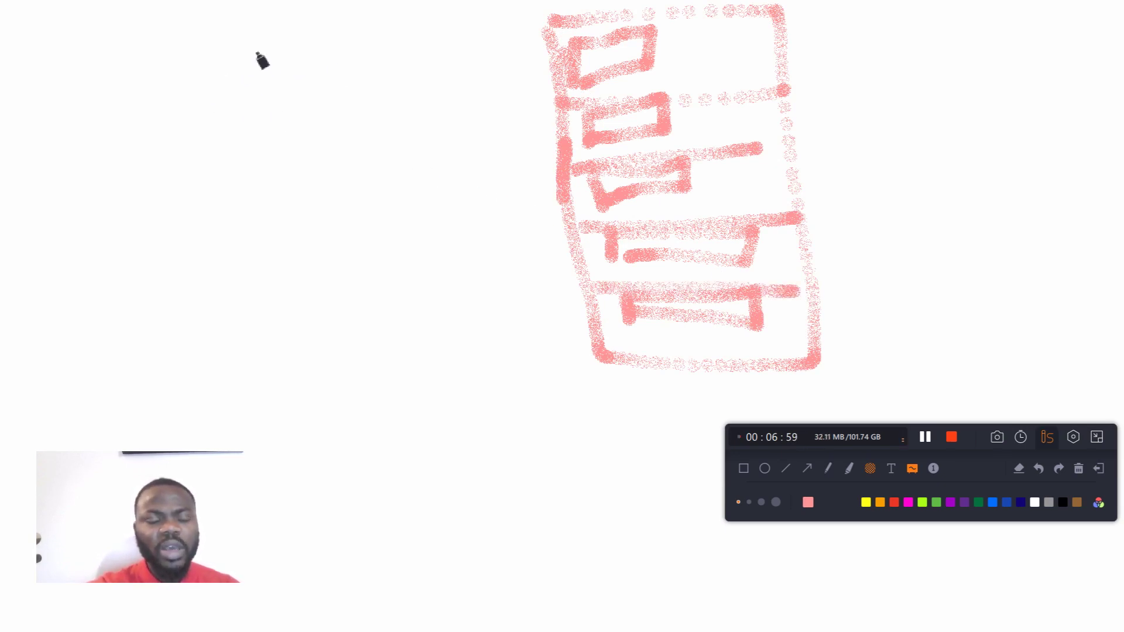
left_click_drag(224, 51, 223, 186)
mouse_move(222, 56)
left_mouse_down()
mouse_move(321, 52)
mouse_move(379, 218)
mouse_move(252, 181)
left_mouse_up()
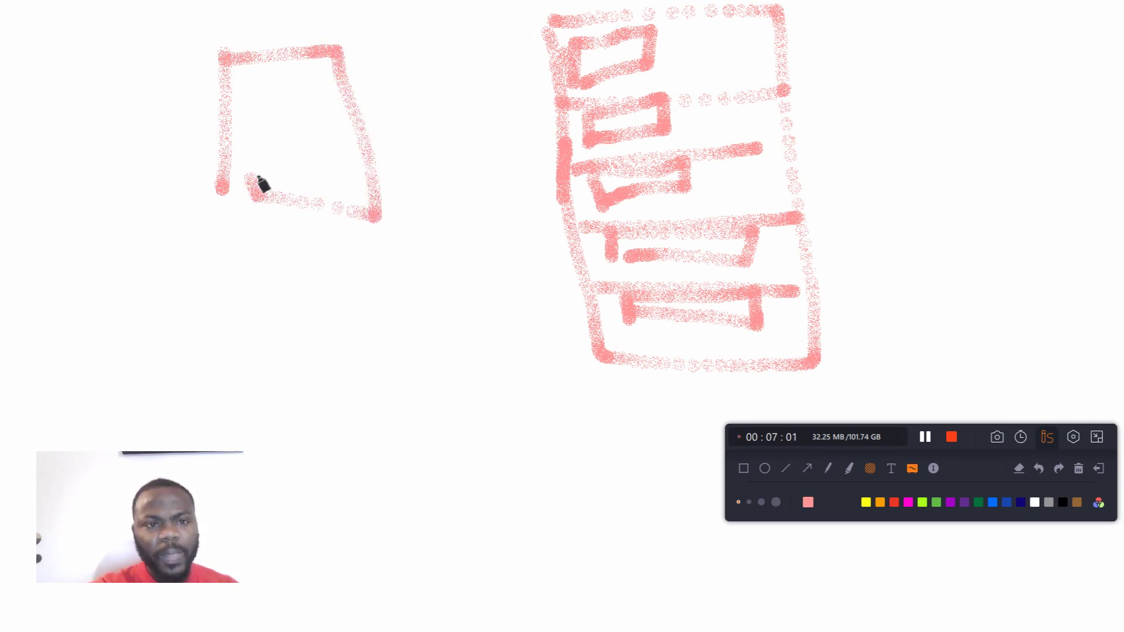
Step: Clear the whiteboard and write the heading "Hyper V" across the upper part
left_click(1079, 468)
mouse_move(326, 114)
left_mouse_down()
mouse_move(330, 184)
mouse_move(403, 153)
mouse_move(430, 265)
left_mouse_up()
left_click_drag(438, 156, 451, 225)
mouse_move(452, 130)
left_mouse_down()
mouse_move(469, 166)
mouse_move(527, 188)
mouse_move(539, 144)
left_mouse_up()
left_click_drag(589, 110, 636, 186)
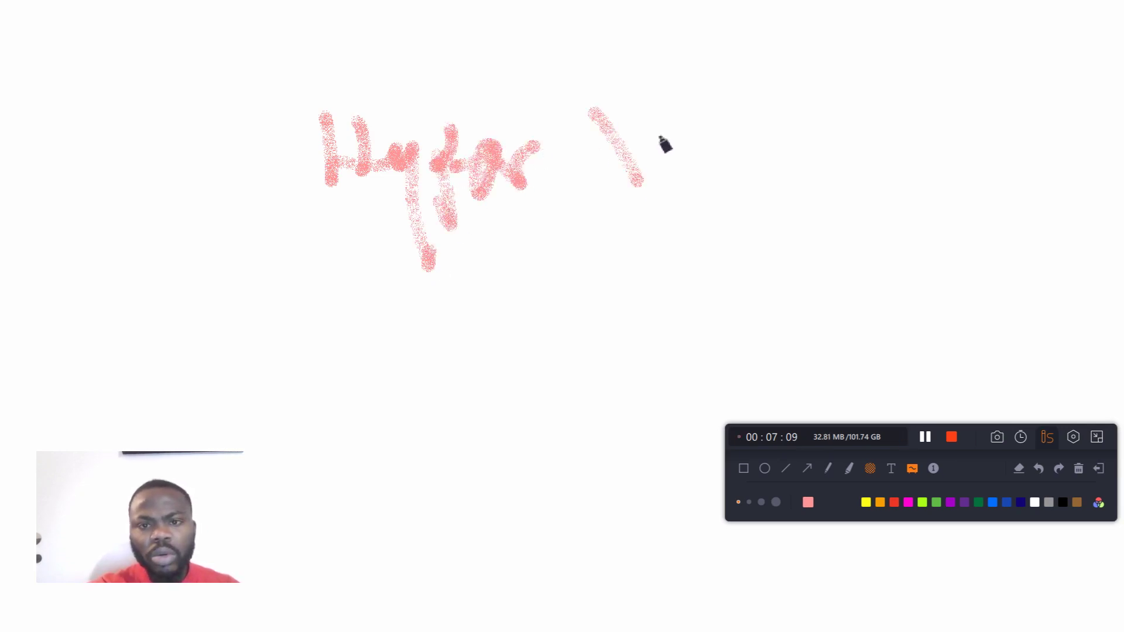
left_click_drag(666, 105, 642, 192)
Step: Draw a long flat box beneath the Hyper V heading, add two rows of dashes inside it, and retrace its outline
mouse_move(382, 312)
left_mouse_down()
mouse_move(397, 385)
mouse_move(710, 289)
mouse_move(710, 368)
mouse_move(424, 386)
mouse_move(402, 340)
mouse_move(697, 293)
left_mouse_up()
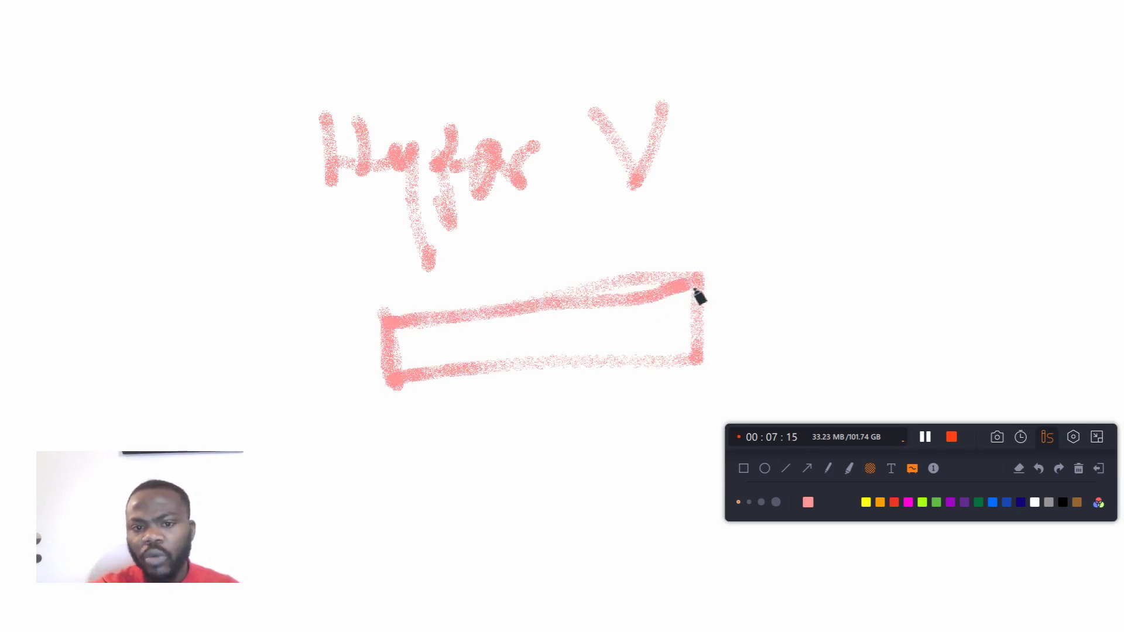
left_click_drag(399, 342, 632, 321)
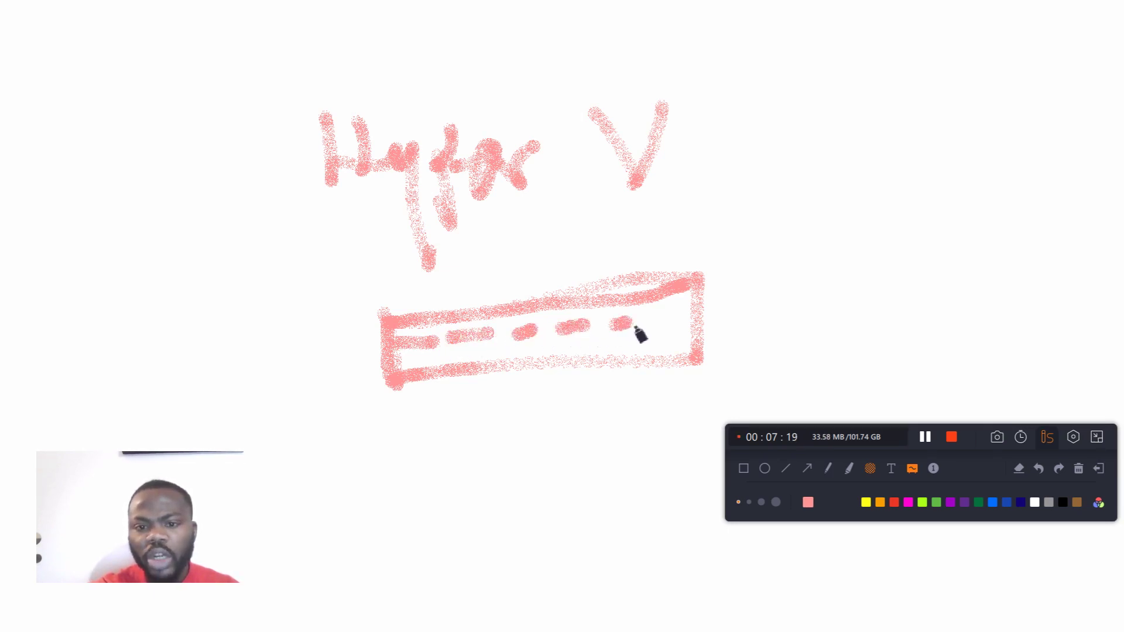
left_click_drag(423, 365, 607, 348)
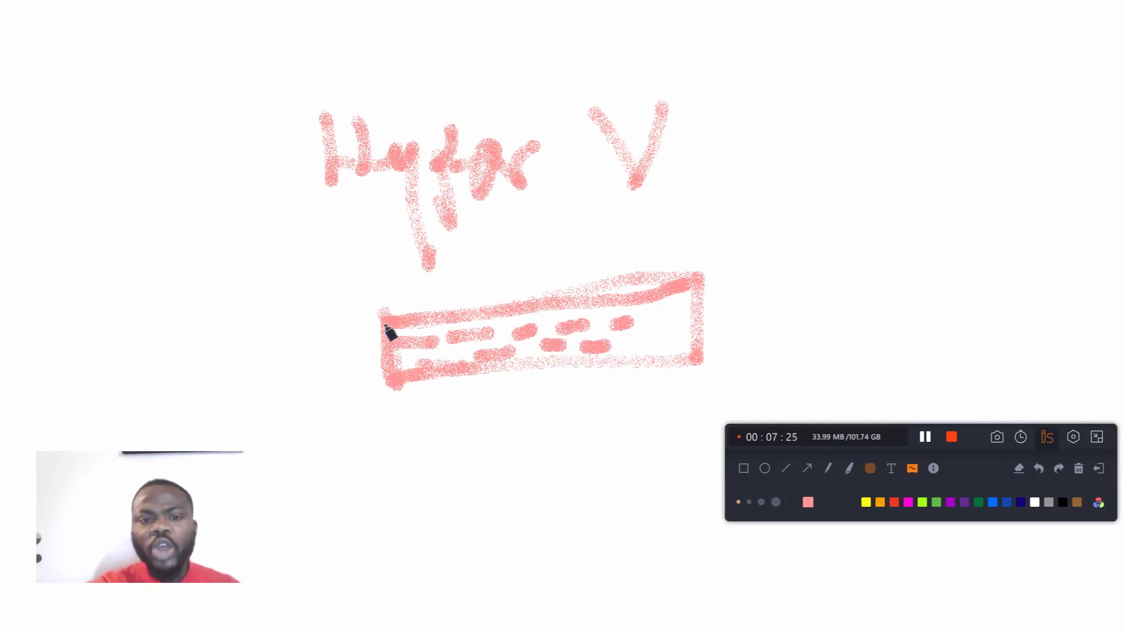
mouse_move(402, 335)
left_mouse_down()
mouse_move(690, 300)
mouse_move(705, 369)
mouse_move(501, 372)
mouse_move(419, 389)
mouse_move(404, 338)
mouse_move(560, 328)
left_mouse_up()
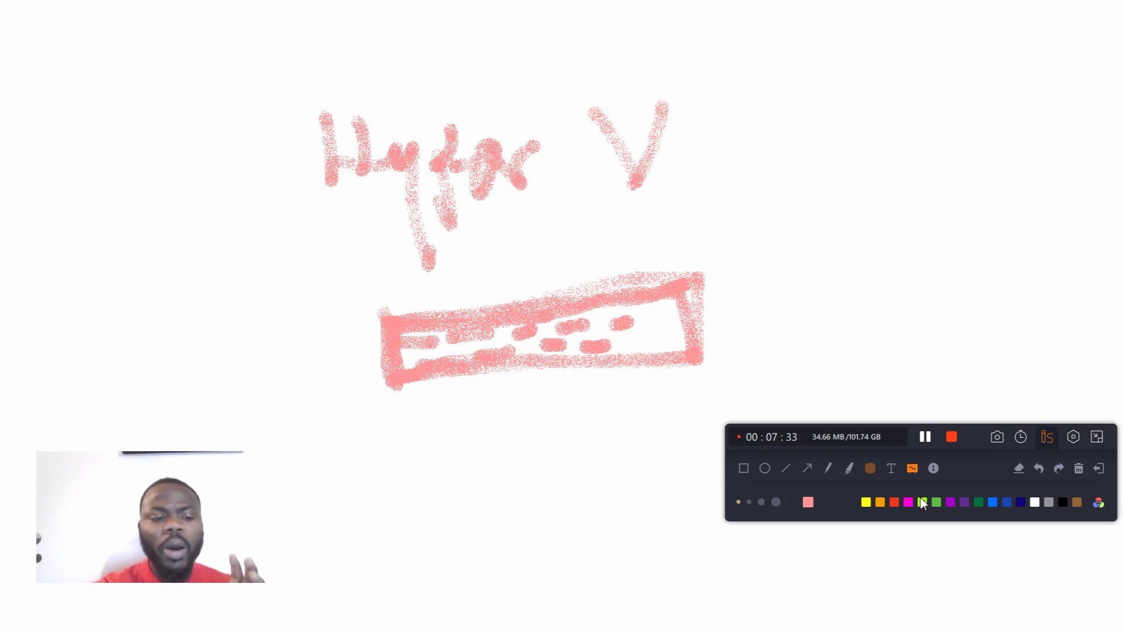
Step: Clear and exit the whiteboard, and switch to Chrome to read the Google results for "active directory"
left_click(1077, 470)
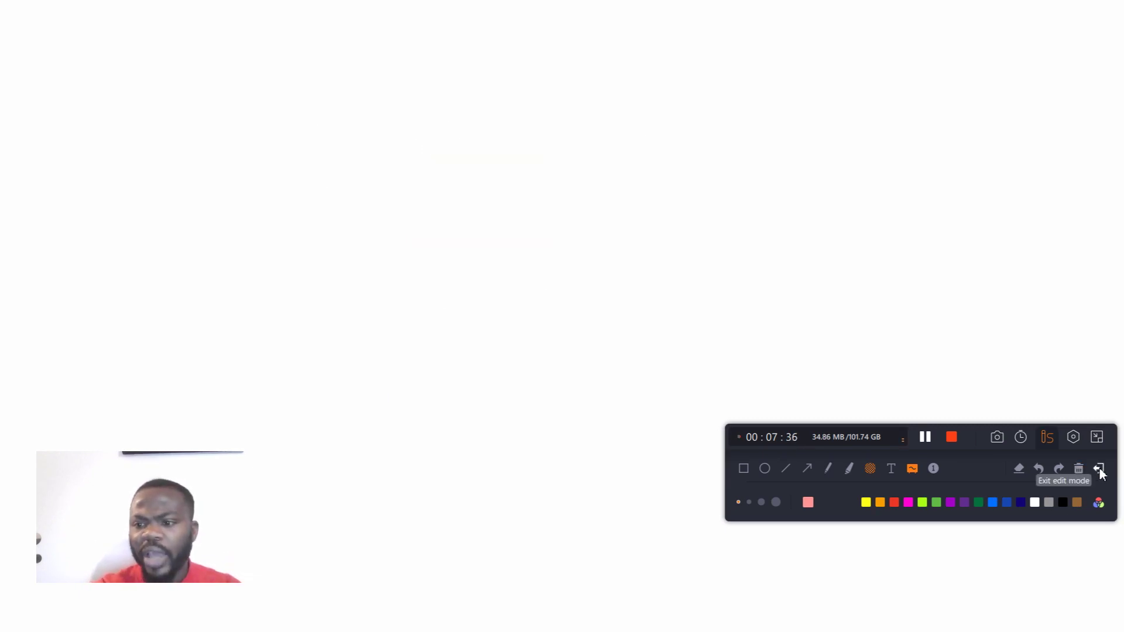
left_click(1099, 470)
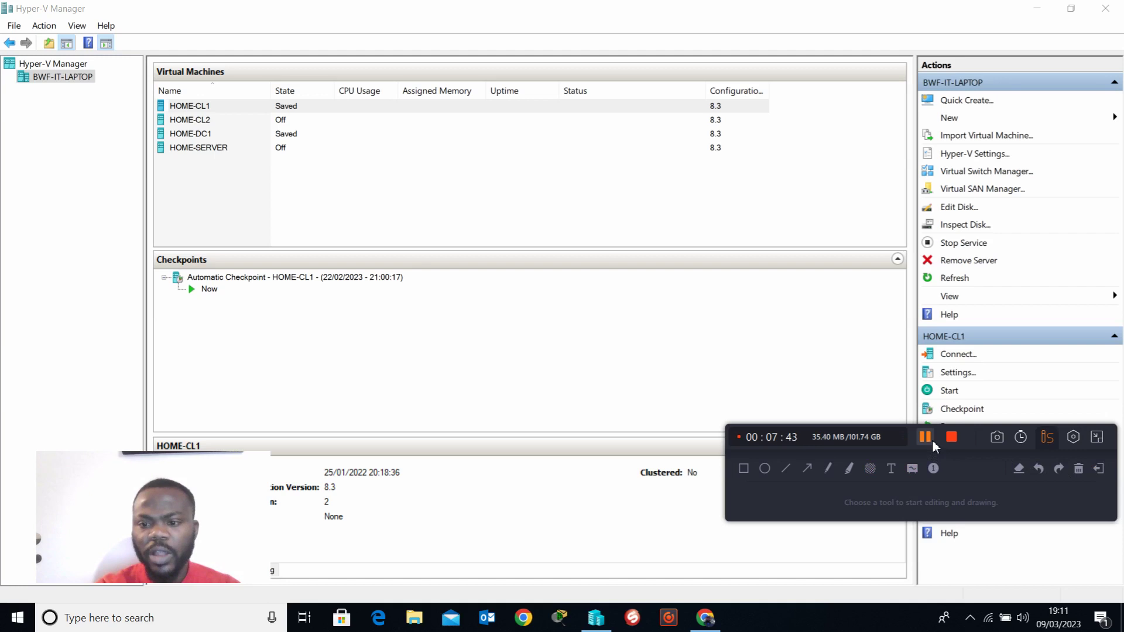
key("alt+Tab")
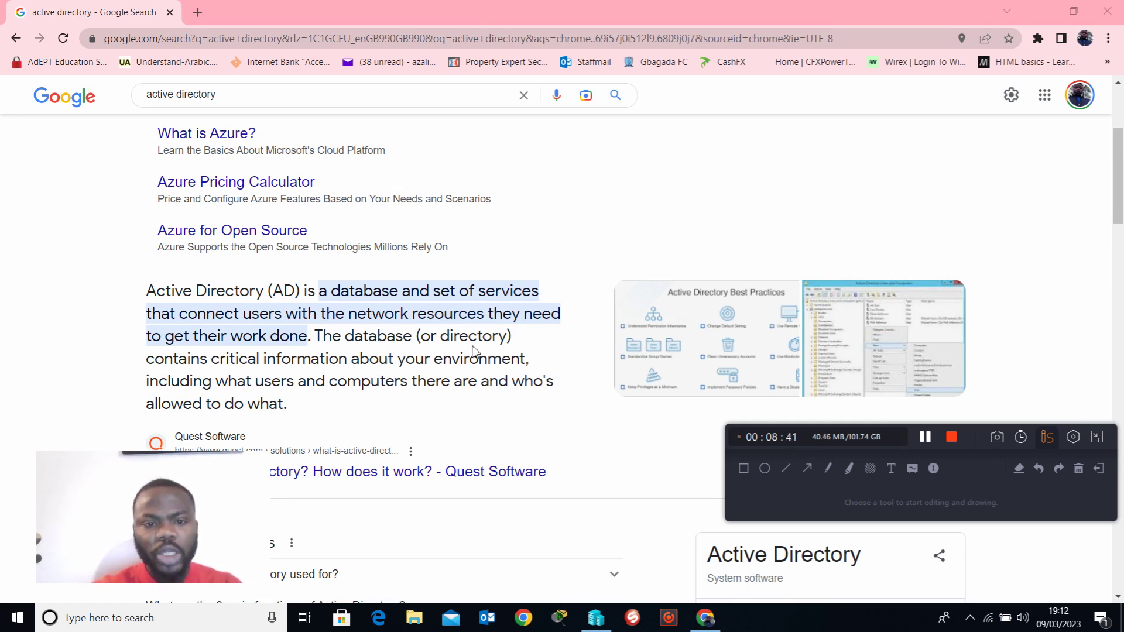
scroll(474, 350, "down", 5)
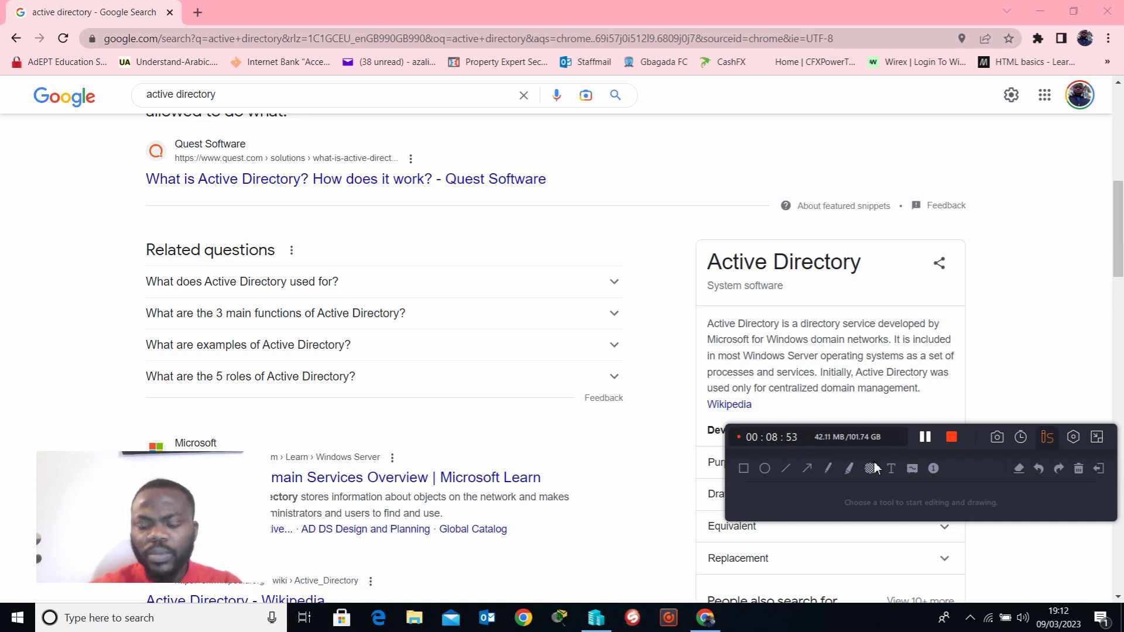
Step: Open a blank whiteboard with the spray brush, and write "AD" with three more rows of letters stacked beneath it
left_click(911, 469)
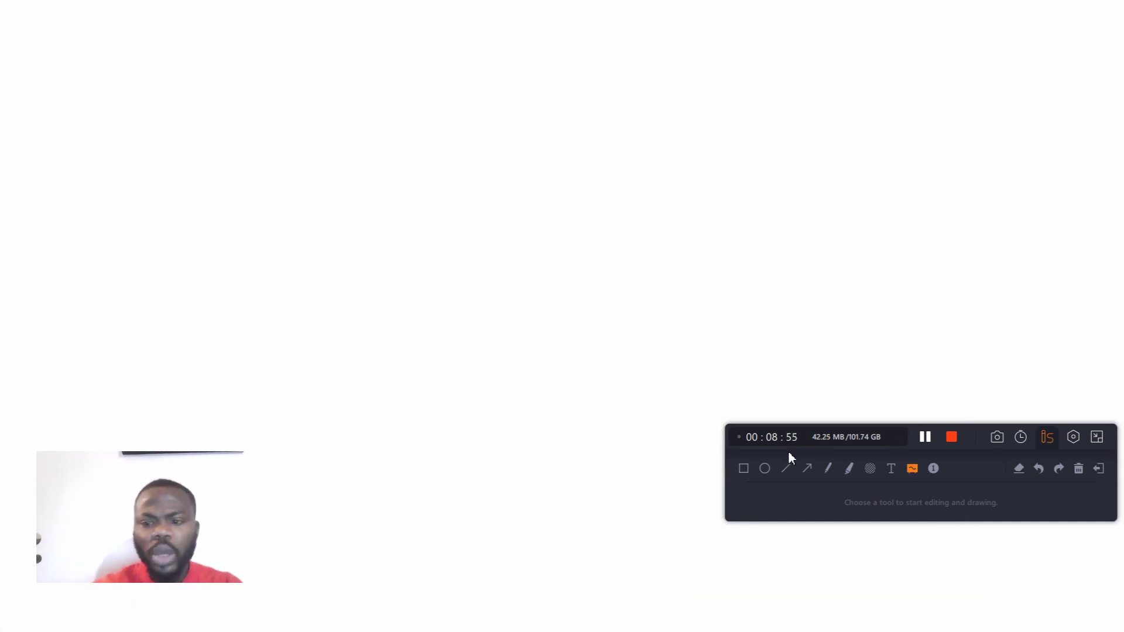
left_click(870, 468)
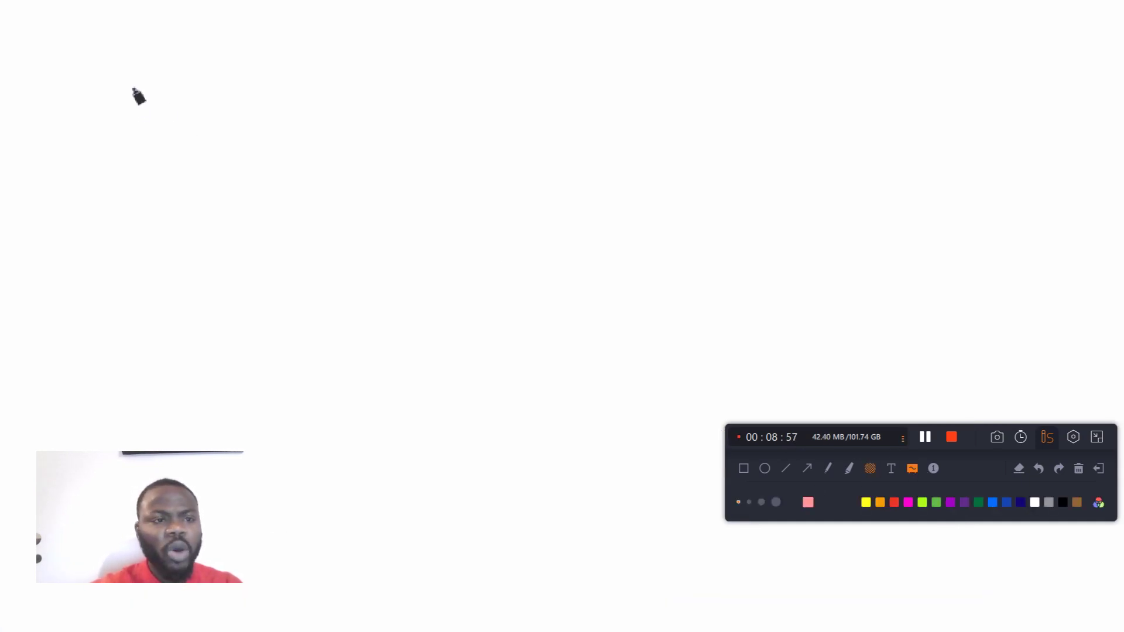
left_click(105, 92)
mouse_move(106, 92)
left_mouse_down()
mouse_move(105, 120)
mouse_move(147, 103)
mouse_move(176, 129)
mouse_move(193, 126)
left_mouse_up()
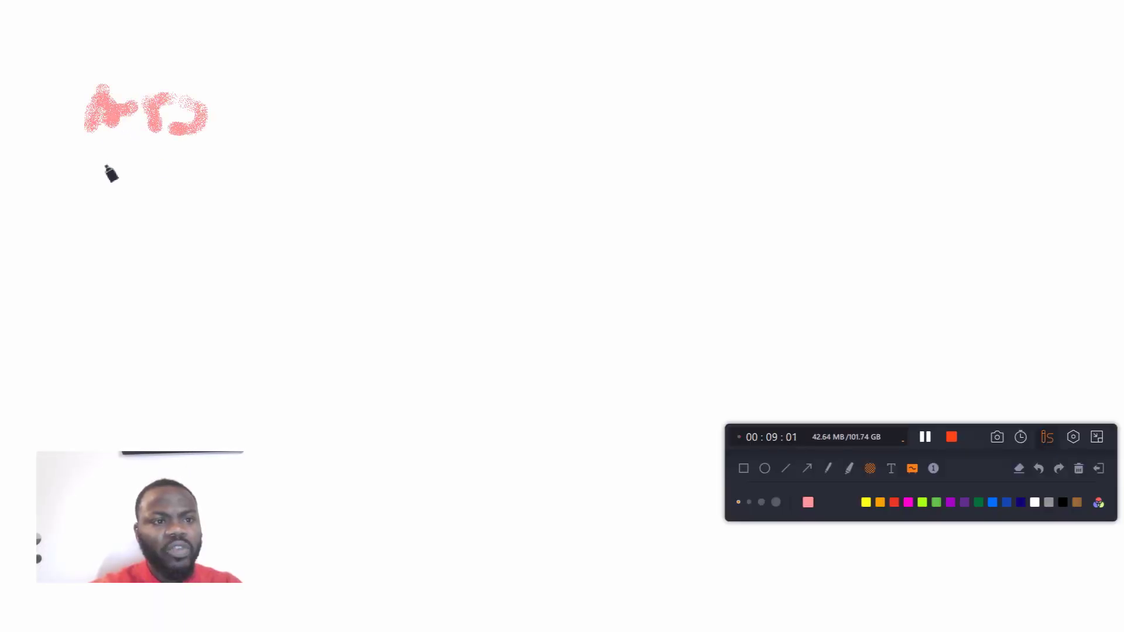
left_click_drag(108, 161, 93, 200)
left_click_drag(146, 174, 167, 210)
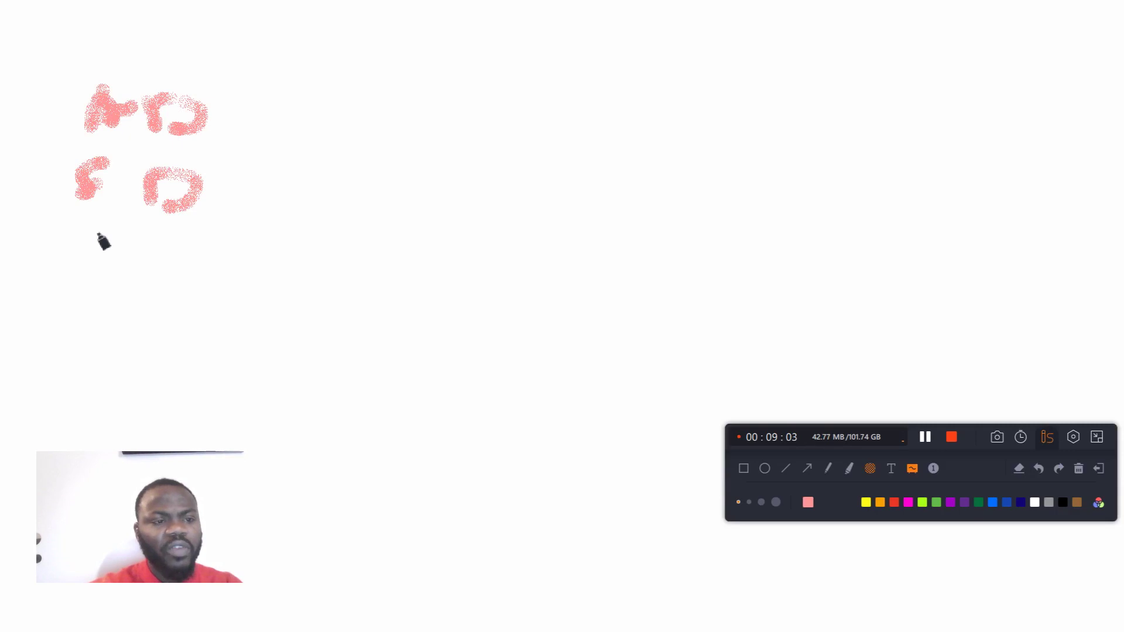
mouse_move(90, 256)
left_mouse_down()
mouse_move(80, 238)
mouse_move(133, 285)
mouse_move(141, 243)
mouse_move(163, 227)
left_mouse_up()
mouse_move(103, 307)
left_mouse_down()
mouse_move(106, 366)
mouse_move(132, 338)
left_mouse_up()
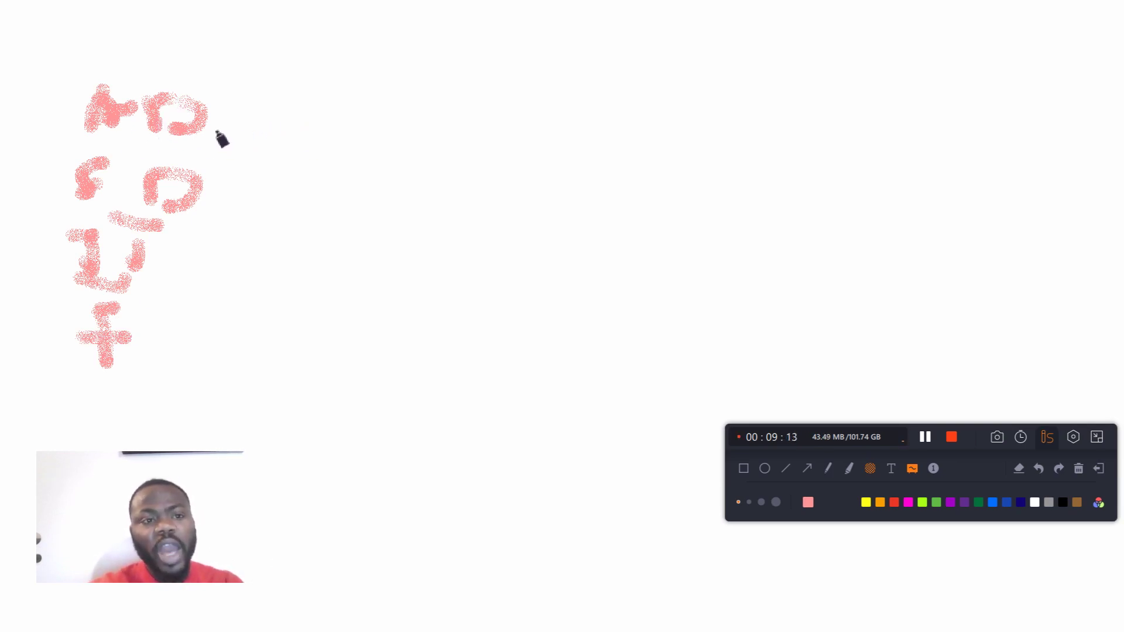
Step: Connect "AD" with a thick slanted line to a letter P followed by a small box, and draw a curve around "AD"
left_click_drag(199, 126, 316, 94)
mouse_move(214, 111)
left_mouse_down()
mouse_move(364, 60)
mouse_move(365, 75)
left_mouse_up()
mouse_move(378, 45)
left_mouse_down()
mouse_move(392, 38)
mouse_move(372, 63)
left_mouse_up()
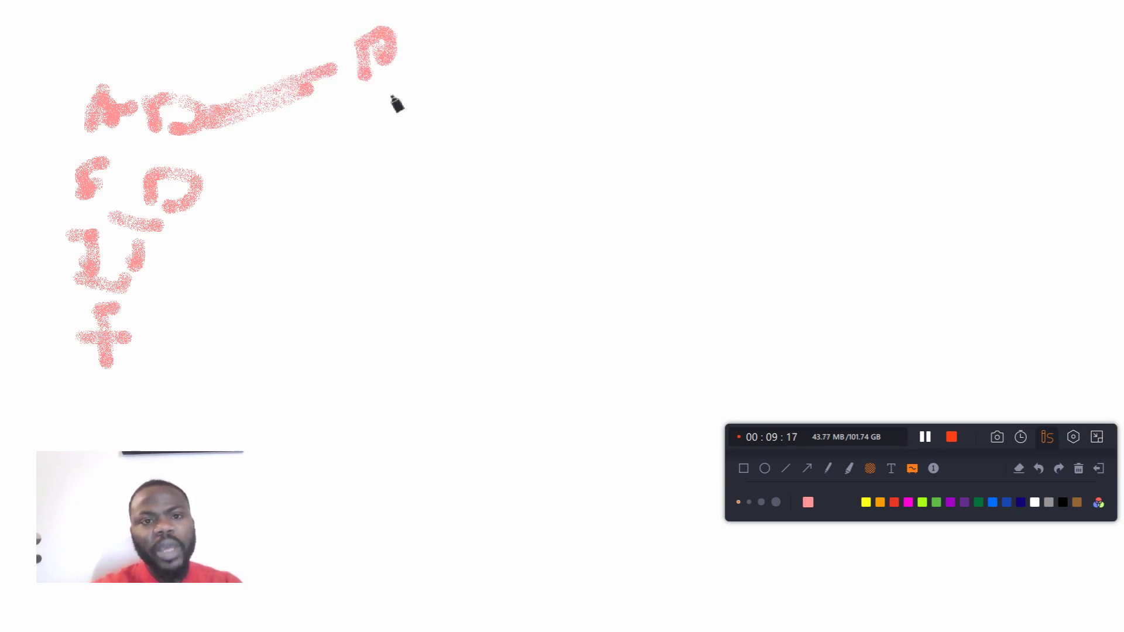
mouse_move(454, 70)
left_mouse_down()
mouse_move(457, 41)
mouse_move(577, 30)
mouse_move(582, 85)
mouse_move(452, 88)
mouse_move(474, 47)
mouse_move(574, 38)
mouse_move(579, 78)
left_mouse_up()
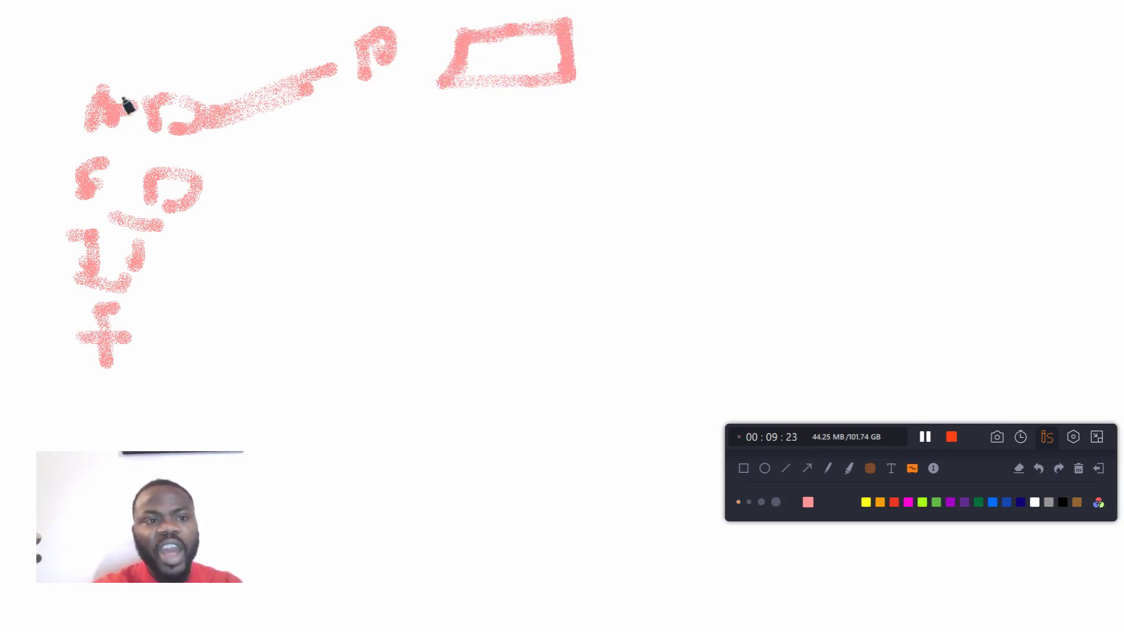
mouse_move(138, 58)
left_mouse_down()
mouse_move(120, 132)
mouse_move(244, 96)
left_mouse_up()
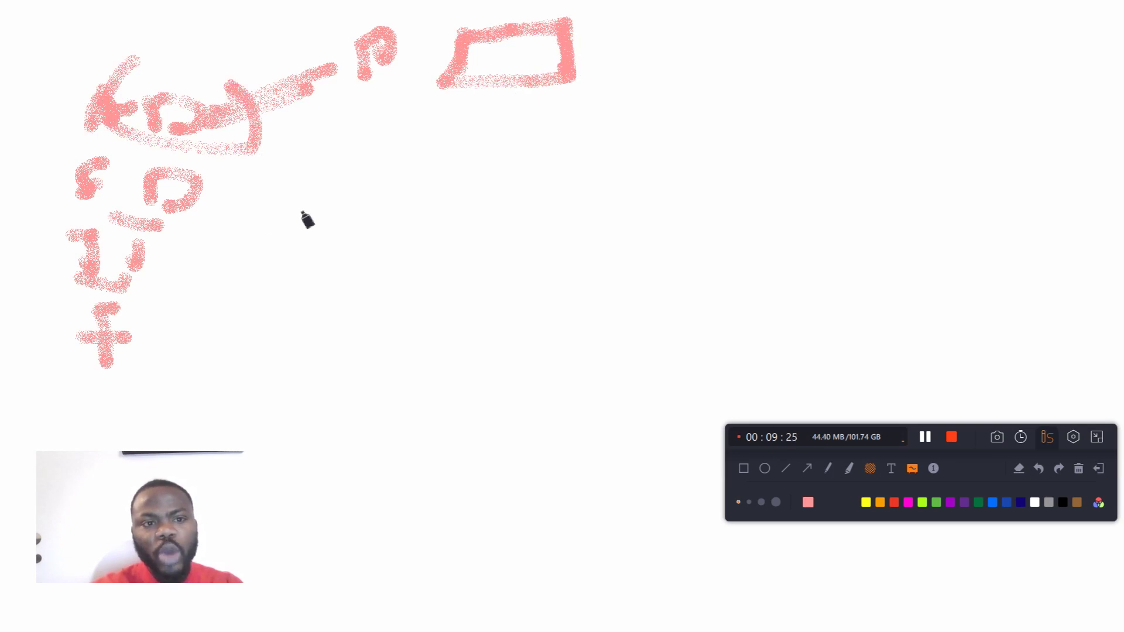
Step: Draw three more wide boxes in a column below the first small box
mouse_move(449, 196)
left_mouse_down()
mouse_move(556, 151)
mouse_move(622, 188)
mouse_move(484, 211)
mouse_move(452, 204)
left_mouse_up()
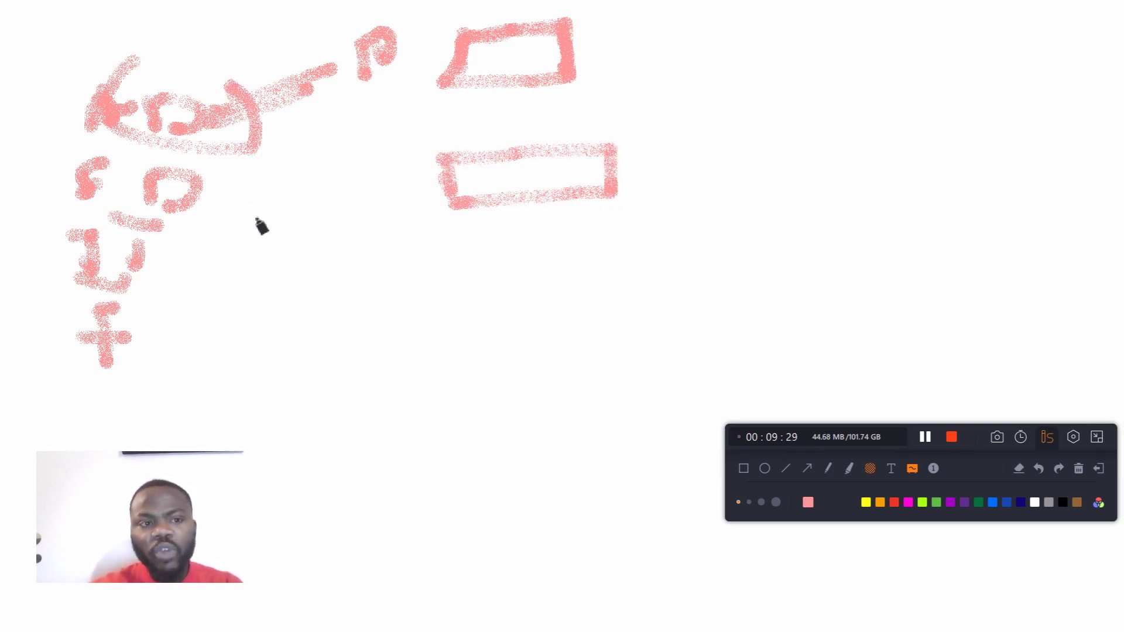
mouse_move(482, 289)
left_mouse_down()
mouse_move(639, 255)
mouse_move(514, 290)
left_mouse_up()
mouse_move(463, 364)
left_mouse_down()
mouse_move(463, 348)
mouse_move(697, 362)
mouse_move(432, 362)
left_mouse_up()
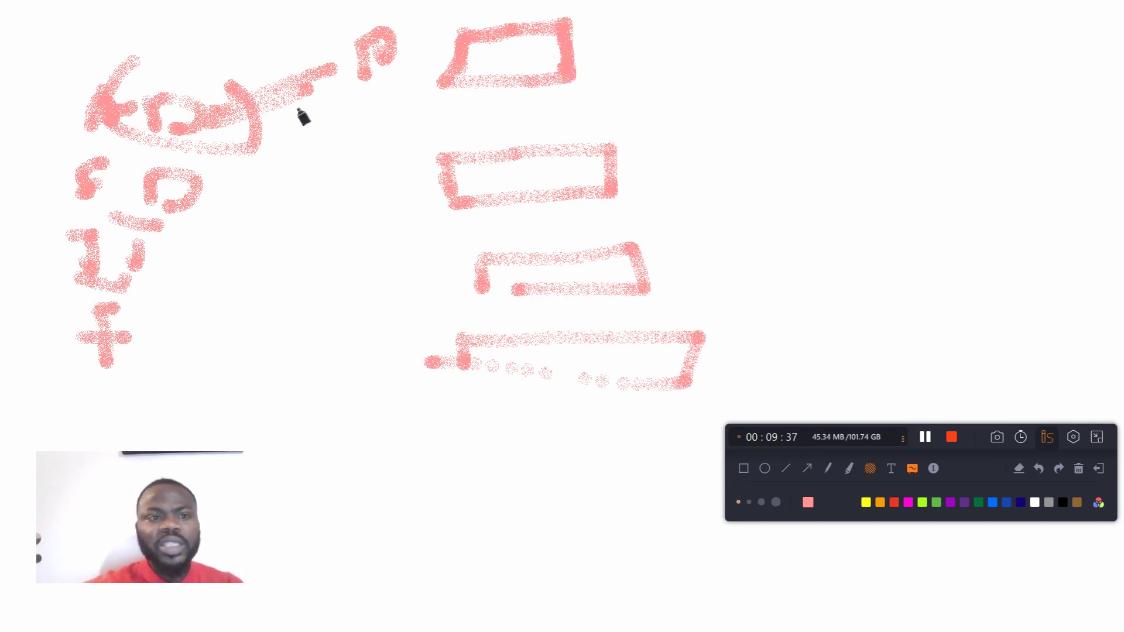
Step: Draw an arrow from the top box to an underlined label starting with "App", and write another label beside the second box
mouse_move(578, 59)
left_mouse_down()
mouse_move(713, 55)
mouse_move(712, 43)
mouse_move(704, 70)
mouse_move(770, 60)
mouse_move(779, 42)
mouse_move(797, 55)
mouse_move(852, 43)
mouse_move(845, 55)
left_mouse_up()
mouse_move(447, 93)
left_mouse_down()
mouse_move(885, 100)
mouse_move(901, 35)
mouse_move(918, 60)
mouse_move(968, 70)
left_mouse_up()
mouse_move(983, 22)
left_mouse_down()
mouse_move(989, 56)
mouse_move(1013, 36)
mouse_move(1058, 56)
left_mouse_up()
left_click_drag(870, 97, 1050, 88)
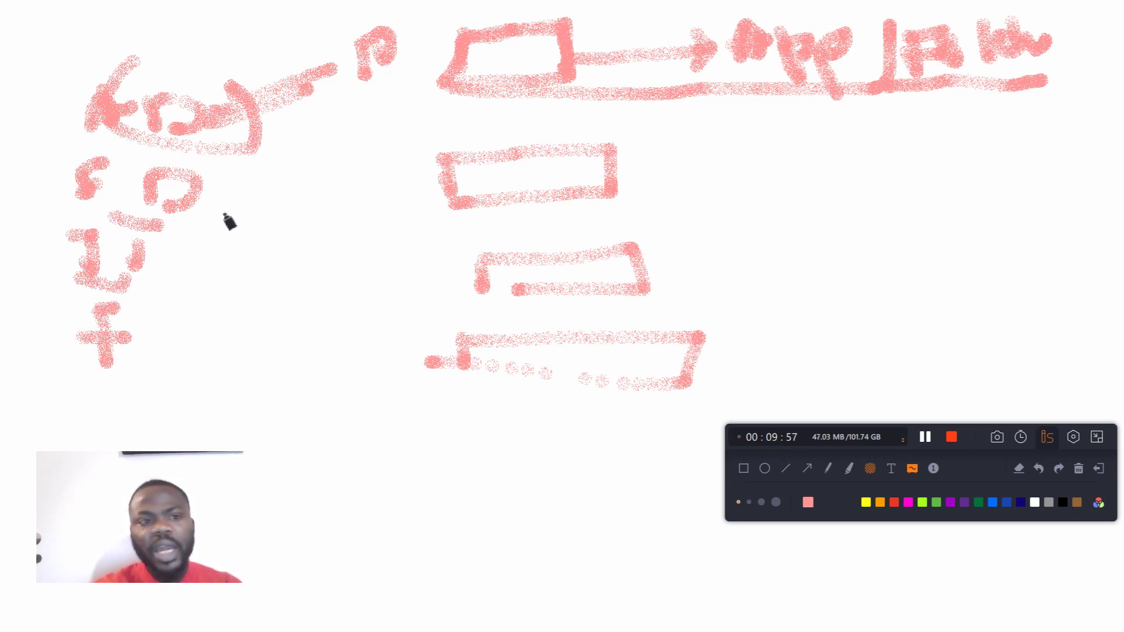
mouse_move(615, 189)
left_mouse_down()
mouse_move(657, 160)
mouse_move(703, 170)
mouse_move(722, 155)
mouse_move(757, 190)
mouse_move(770, 149)
mouse_move(845, 176)
mouse_move(854, 150)
mouse_move(911, 156)
left_mouse_up()
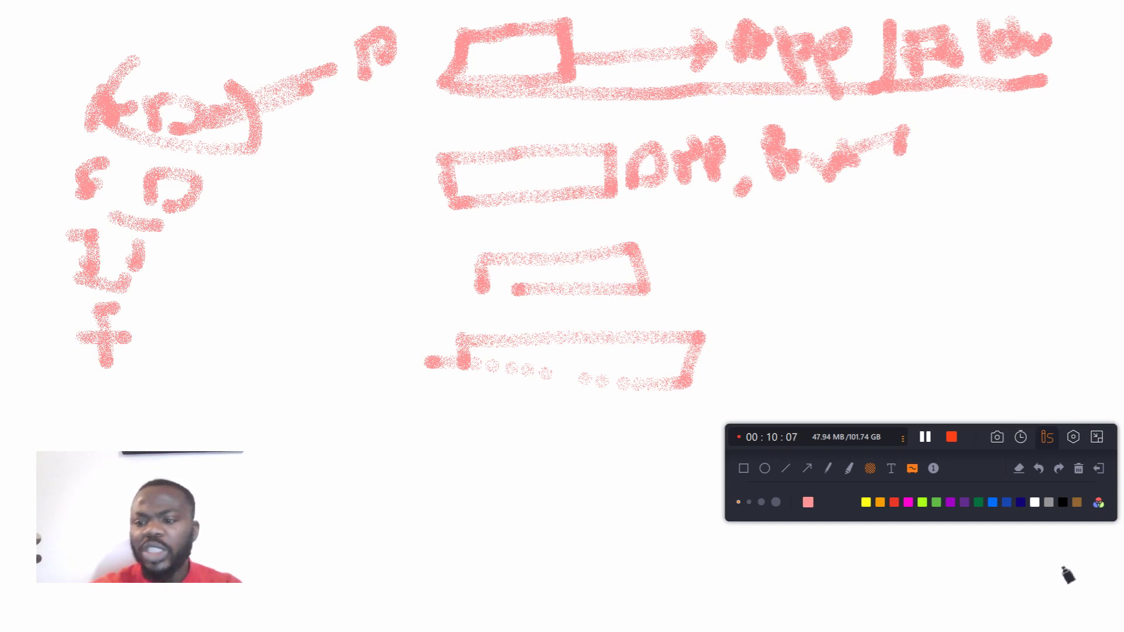
Step: Clear and exit the whiteboard, and expand the related question "What are the 3 main functions of Active Directory?" to read its answer
left_click(1077, 471)
left_click(1099, 470)
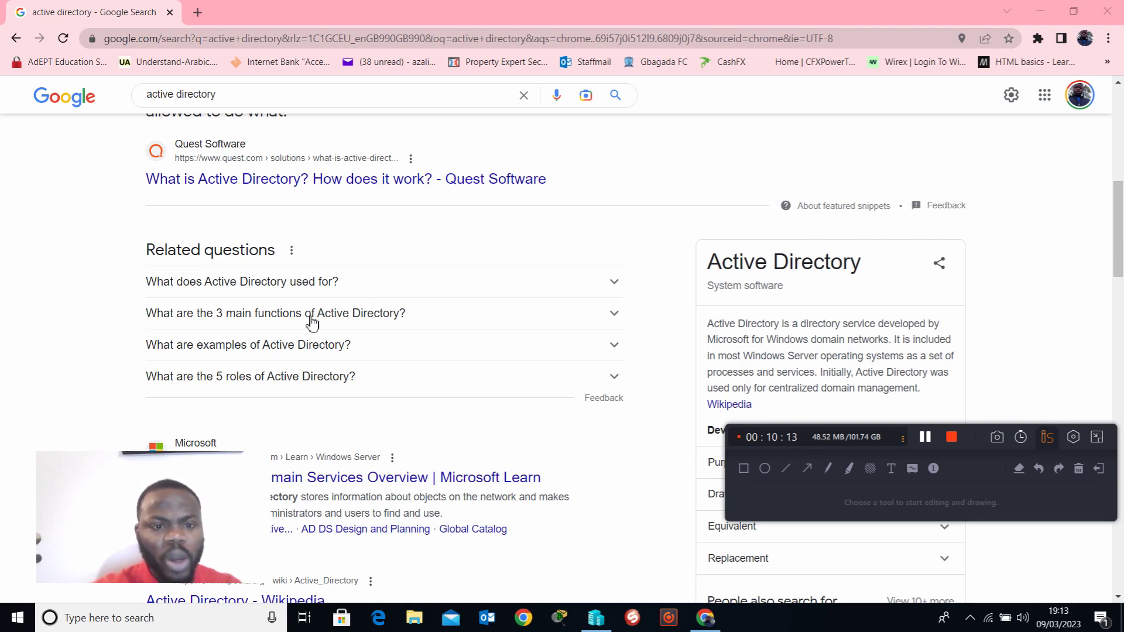
left_click(611, 321)
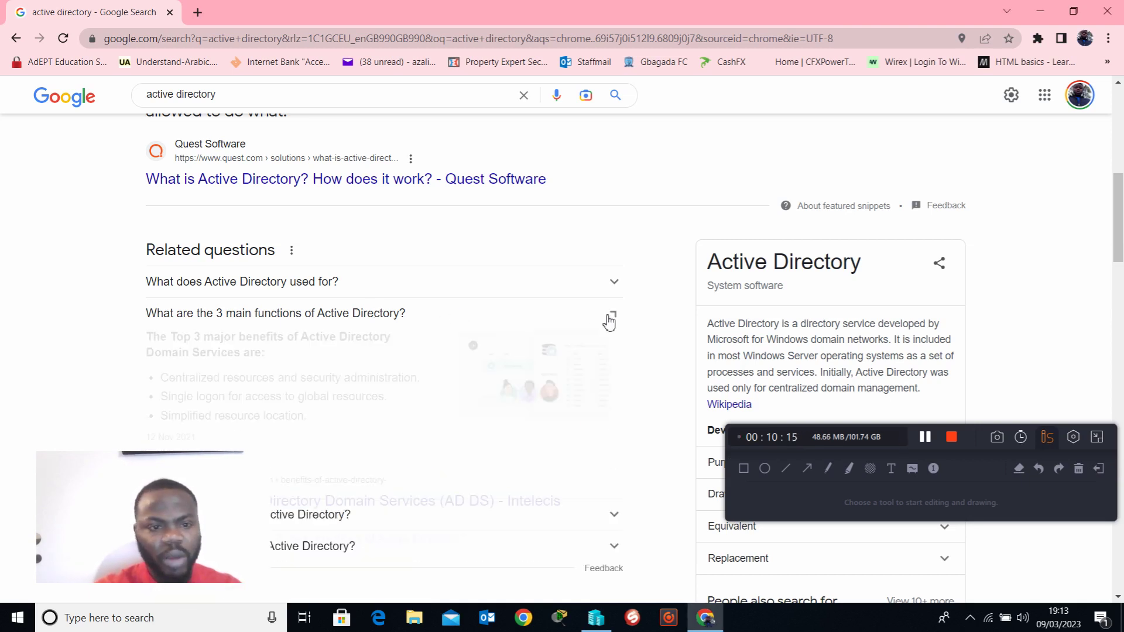
scroll(453, 408, "down", 1)
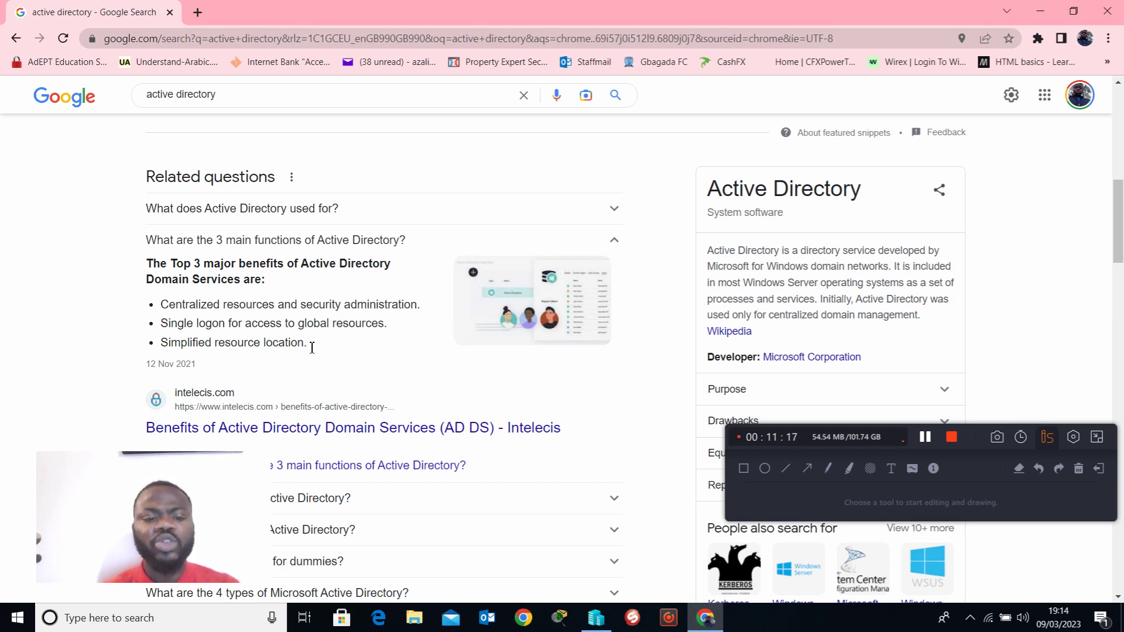
Step: Expand the related question "What are the 4 types of Microsoft Active Directory?" and look over its answer
scroll(437, 398, "down", 3)
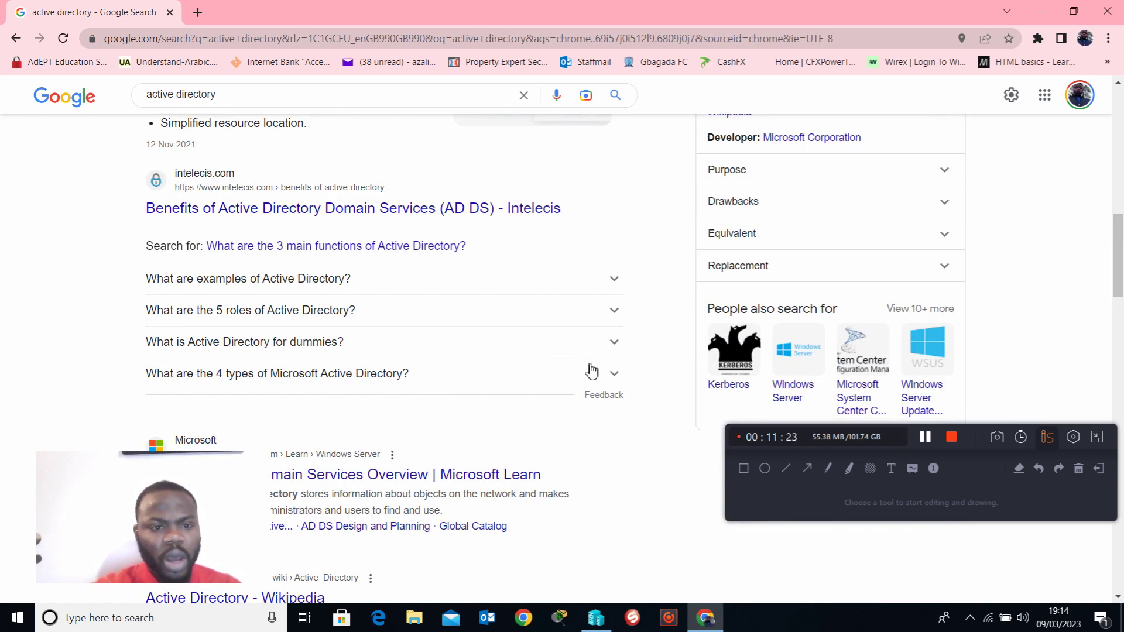
left_click(611, 375)
scroll(574, 396, "down", 2)
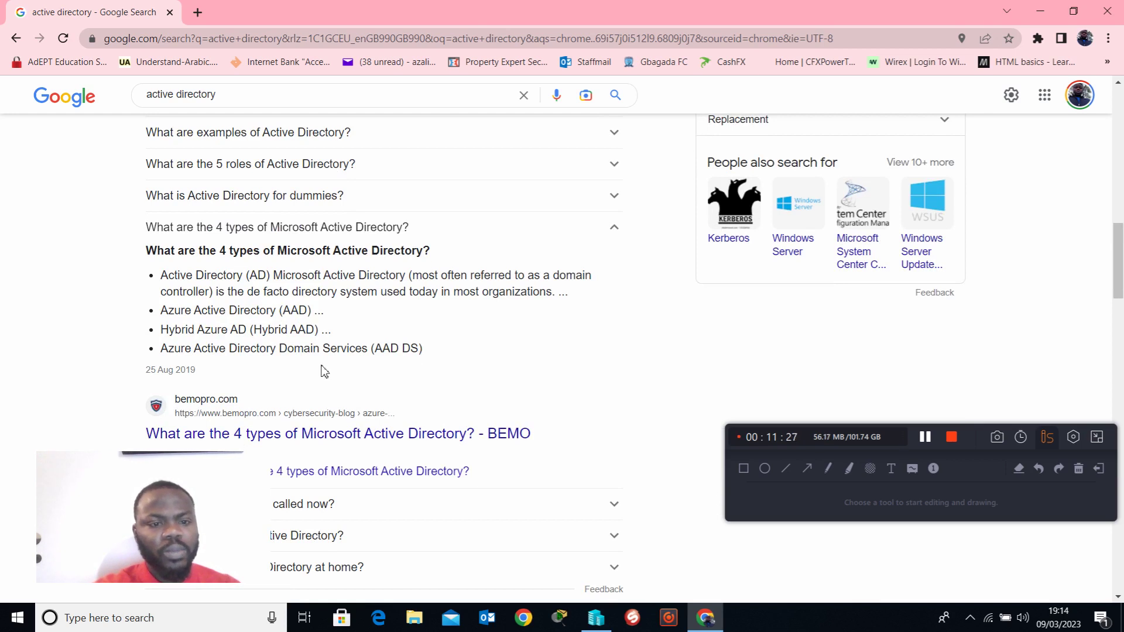
scroll(381, 383, "up", 2)
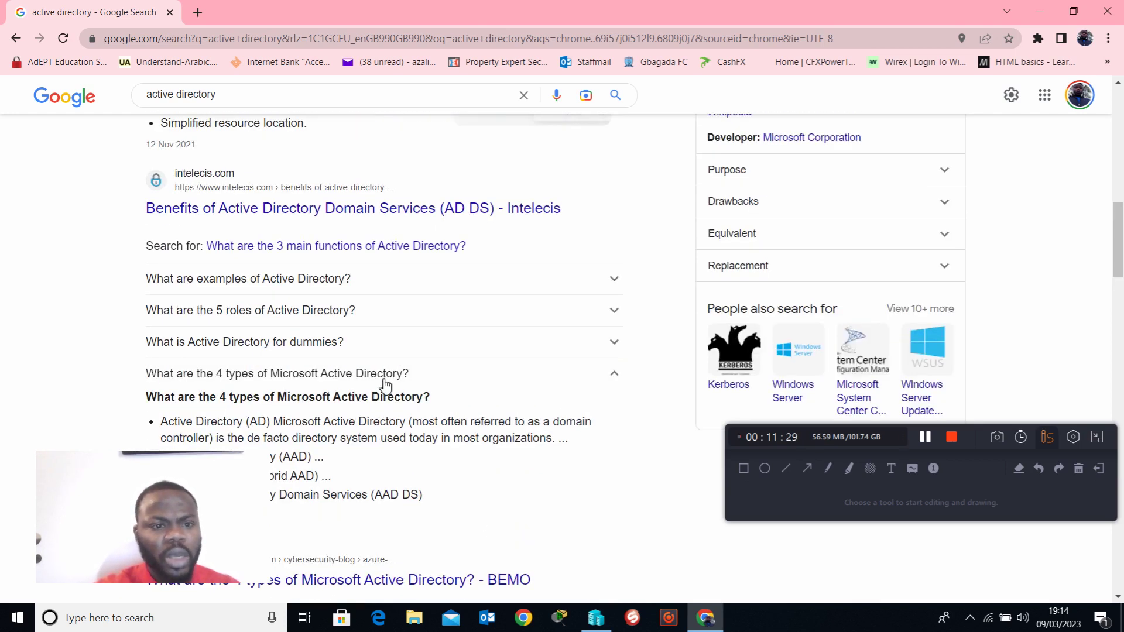
Step: Expand the related question "What are the 5 roles of Active Directory?" and read the listed FSMO roles
left_click(611, 310)
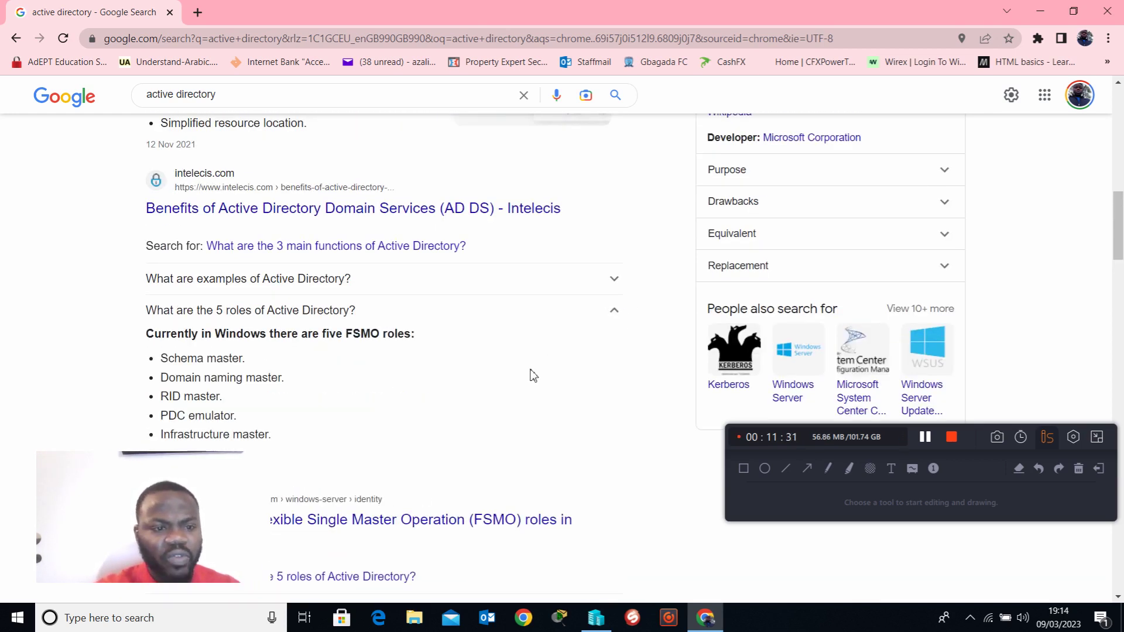
scroll(533, 375, "down", 1)
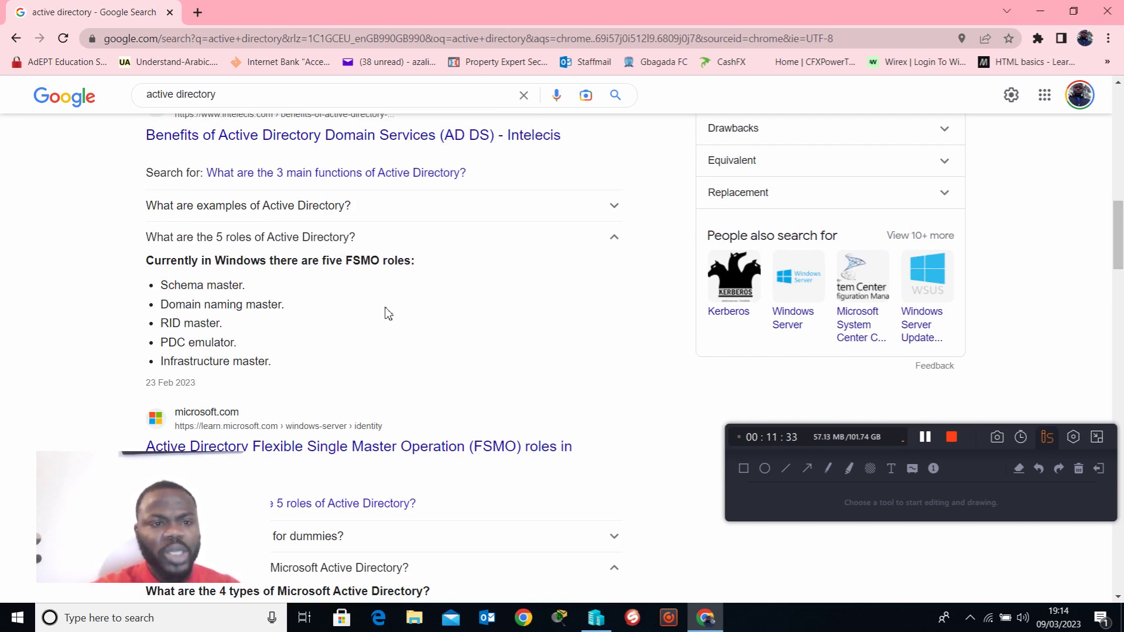
scroll(484, 384, "up", 6)
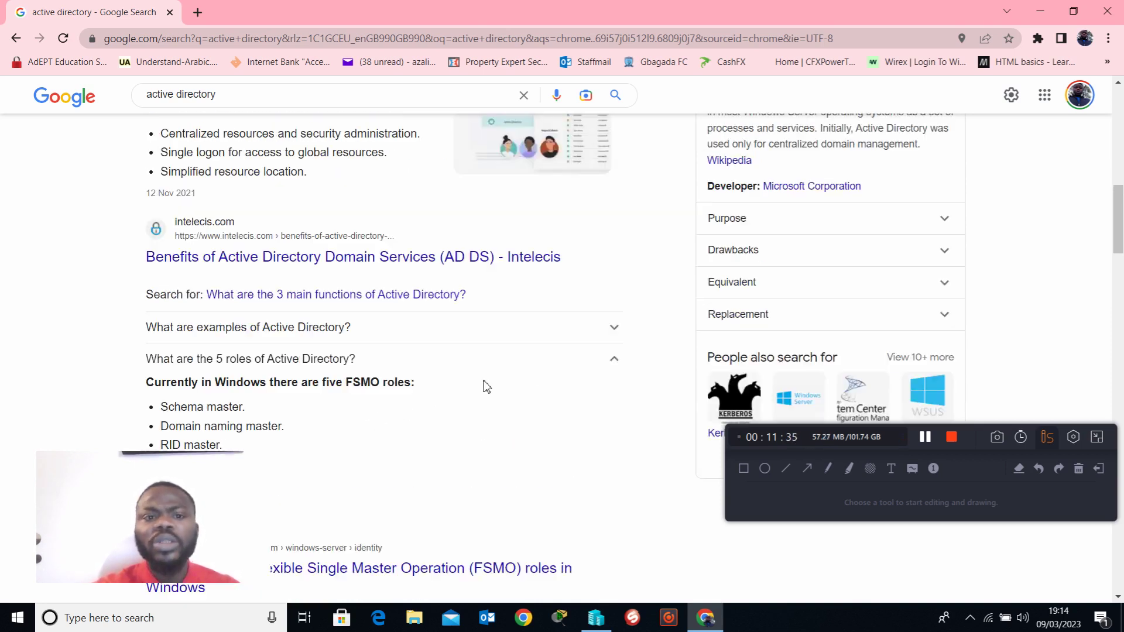
Step: Close the browser and create a new virtual machine named HOME-DC2 in Hyper-V Manager
scroll(489, 402, "up", 6)
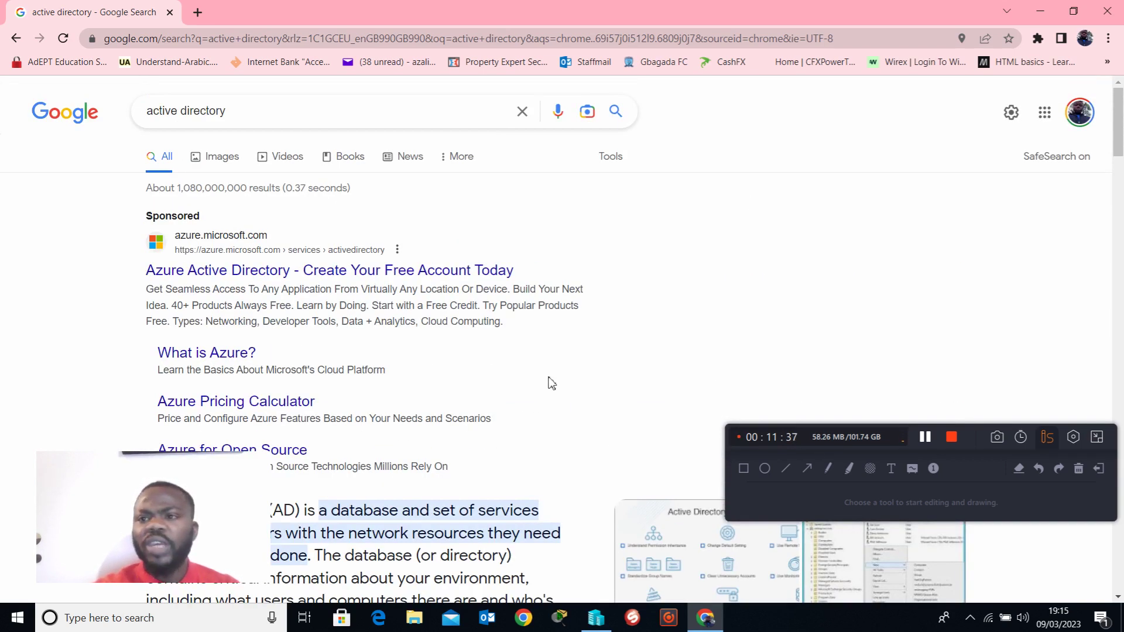
left_click(1106, 11)
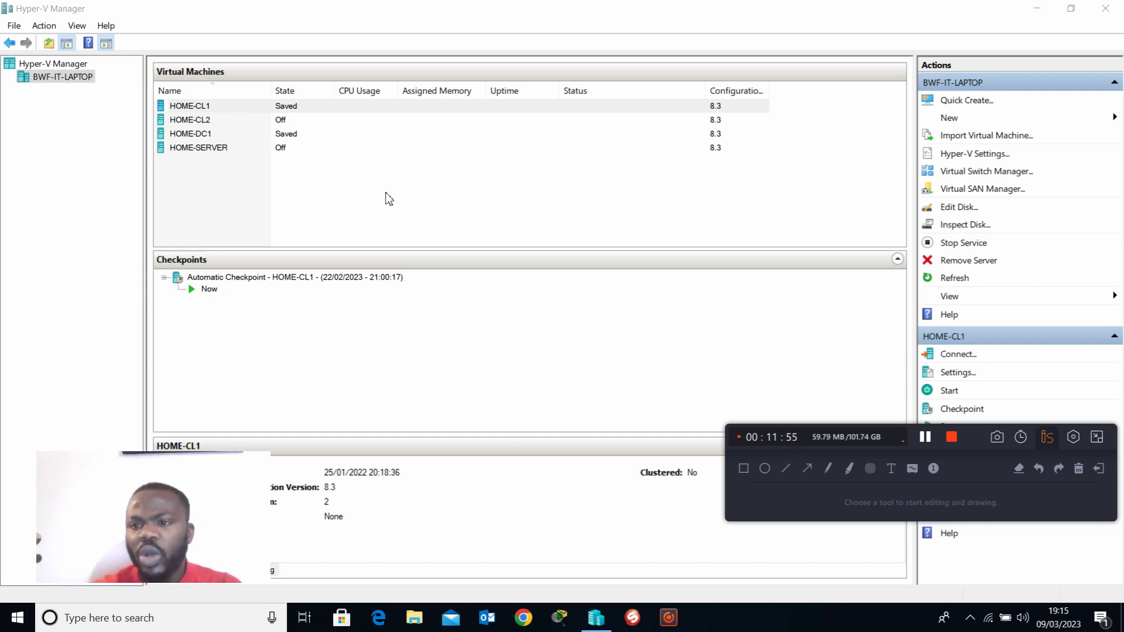
left_click(954, 120)
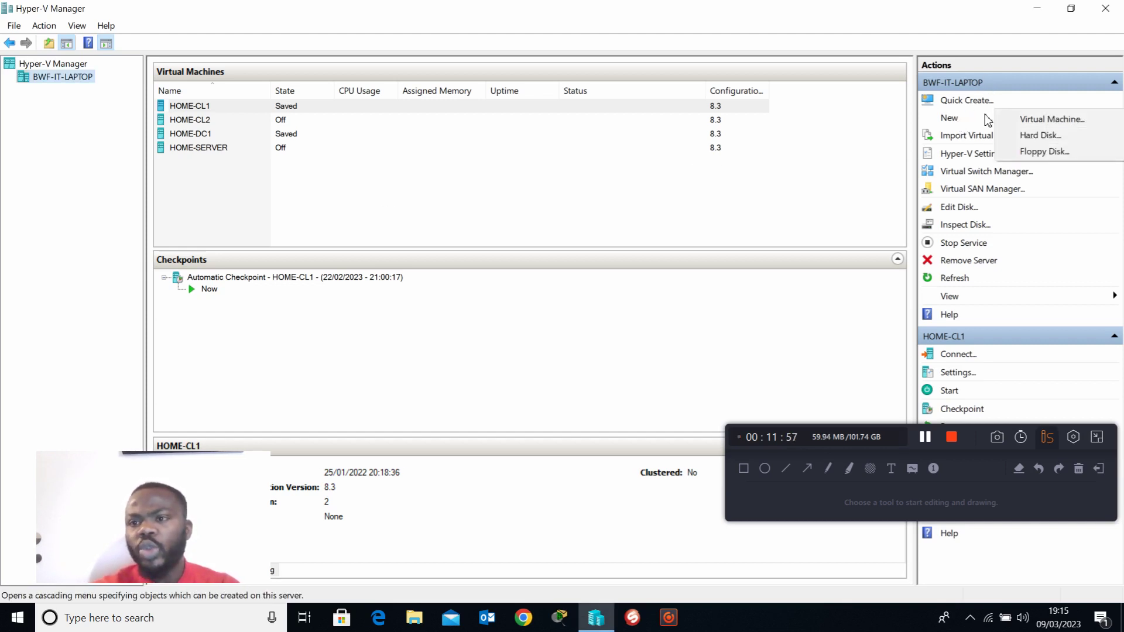
left_click(1040, 118)
left_click_drag(600, 121, 498, 90)
left_click(565, 443)
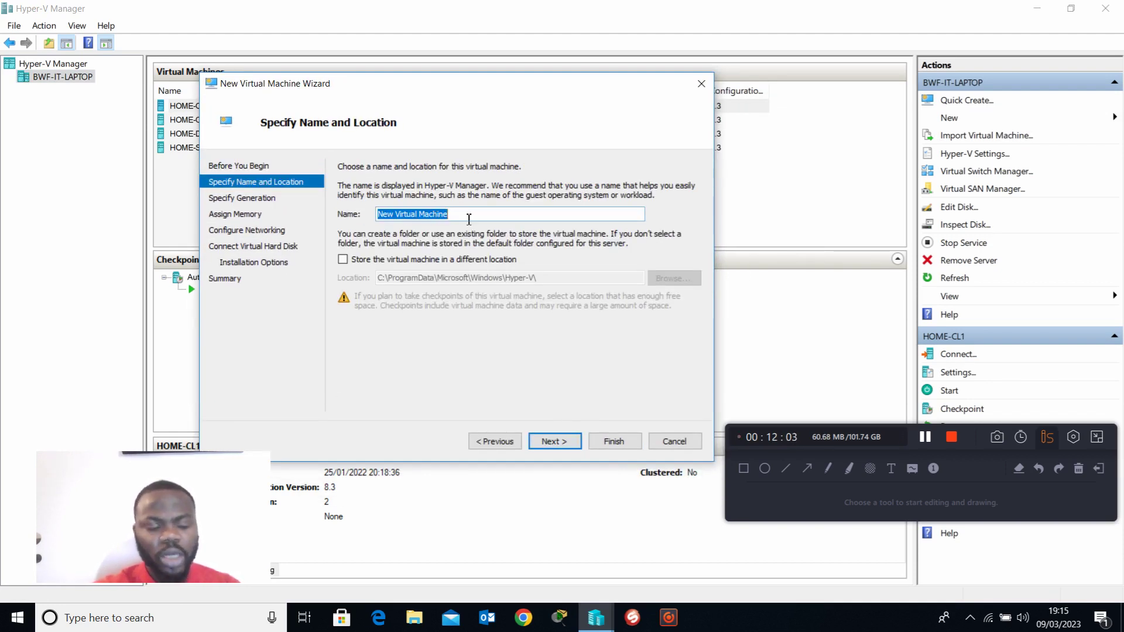
type("H")
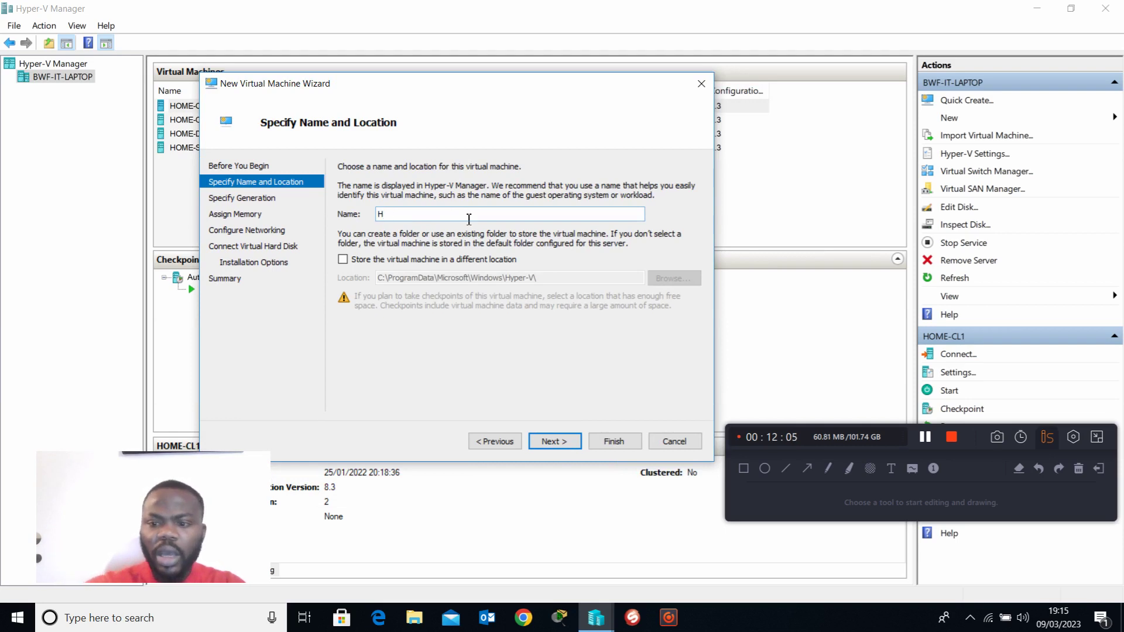
left_click(925, 437)
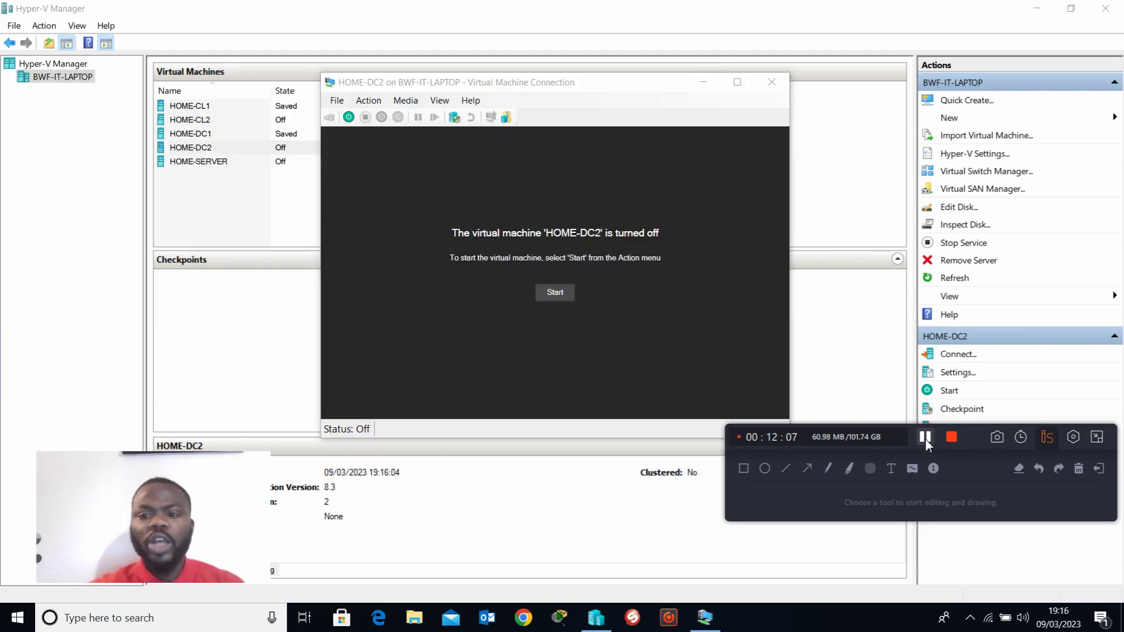
Step: Check which installation image is loaded in the DVD drive of the HOME-DC2 virtual machine
left_click_drag(519, 82, 451, 71)
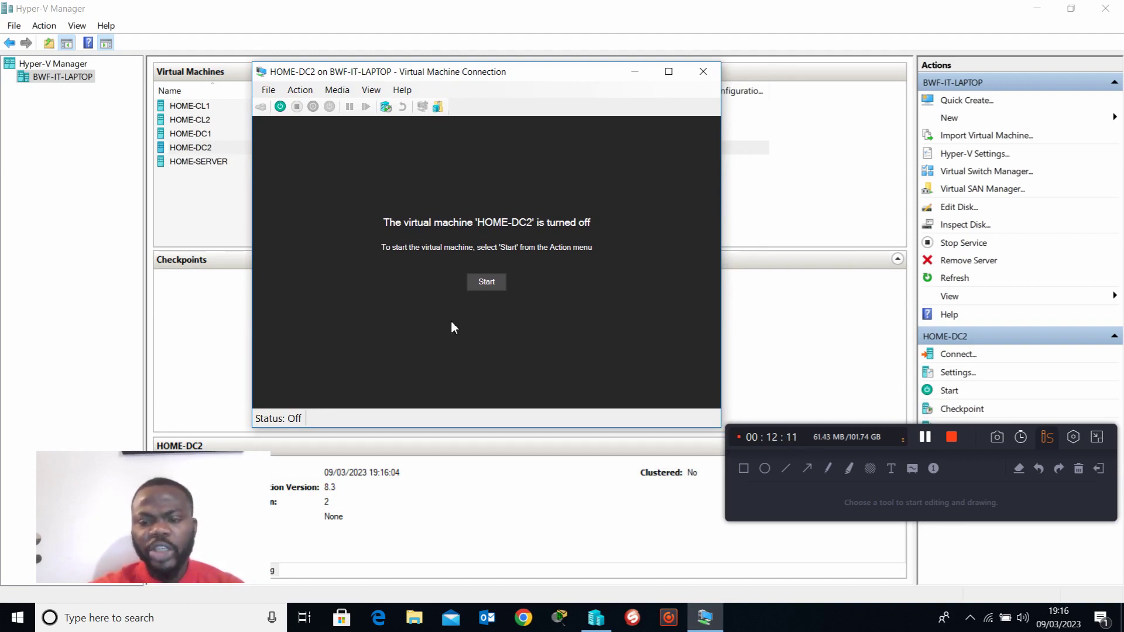
left_click_drag(501, 73, 486, 64)
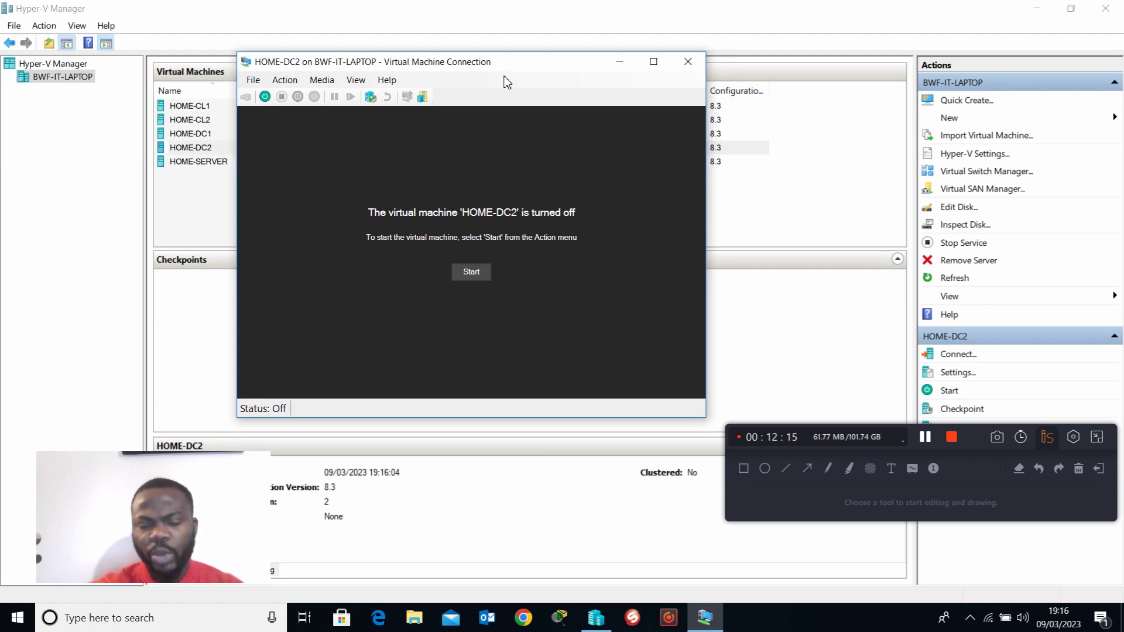
left_click(322, 80)
mouse_move(346, 100)
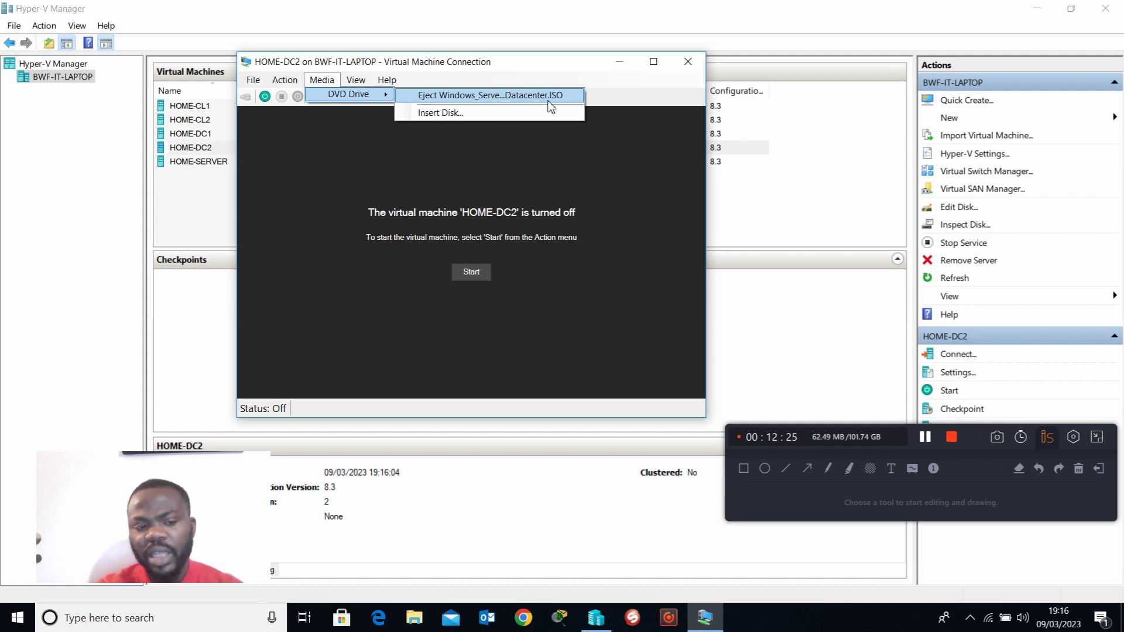
left_click(598, 178)
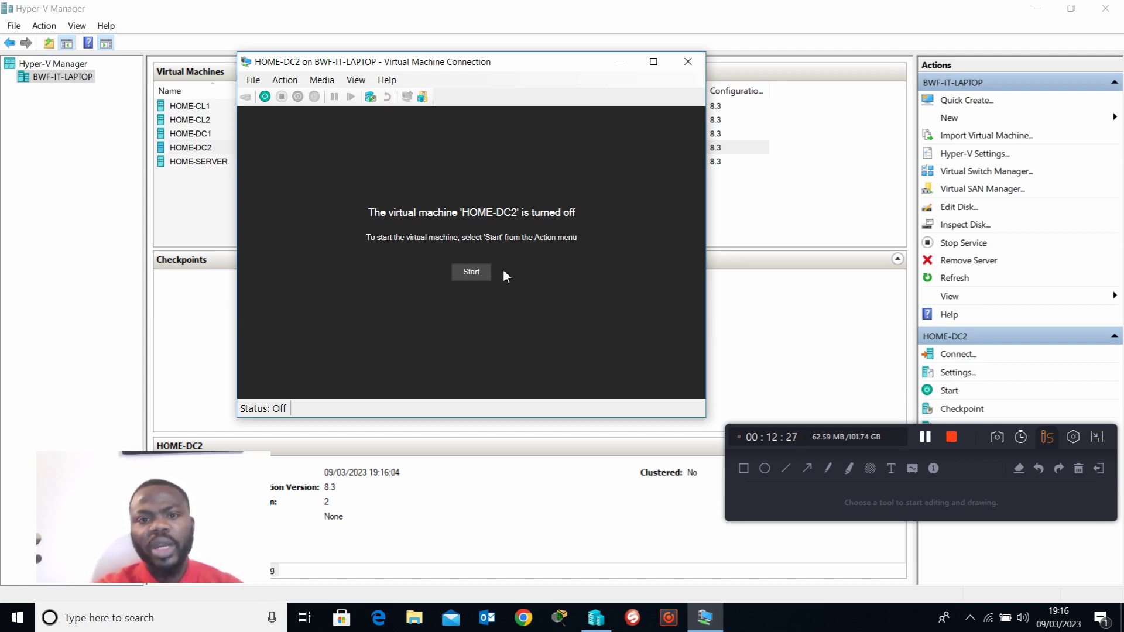
Step: Start the HOME-DC2 virtual machine, boot it into Windows Setup and reposition its connection window
left_click(471, 273)
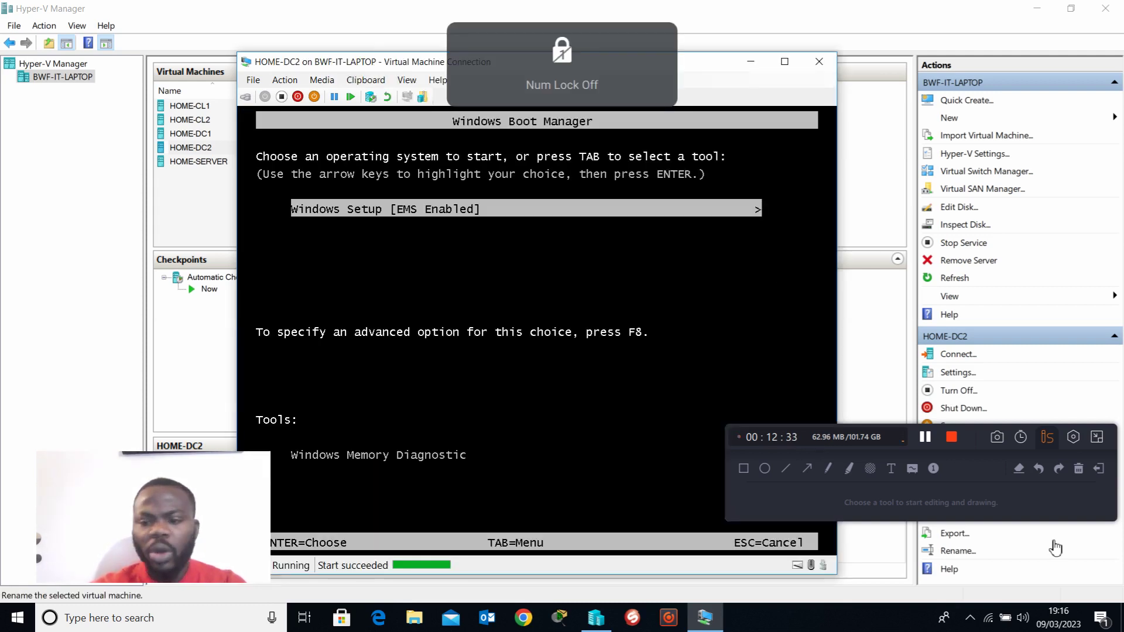
left_click(924, 437)
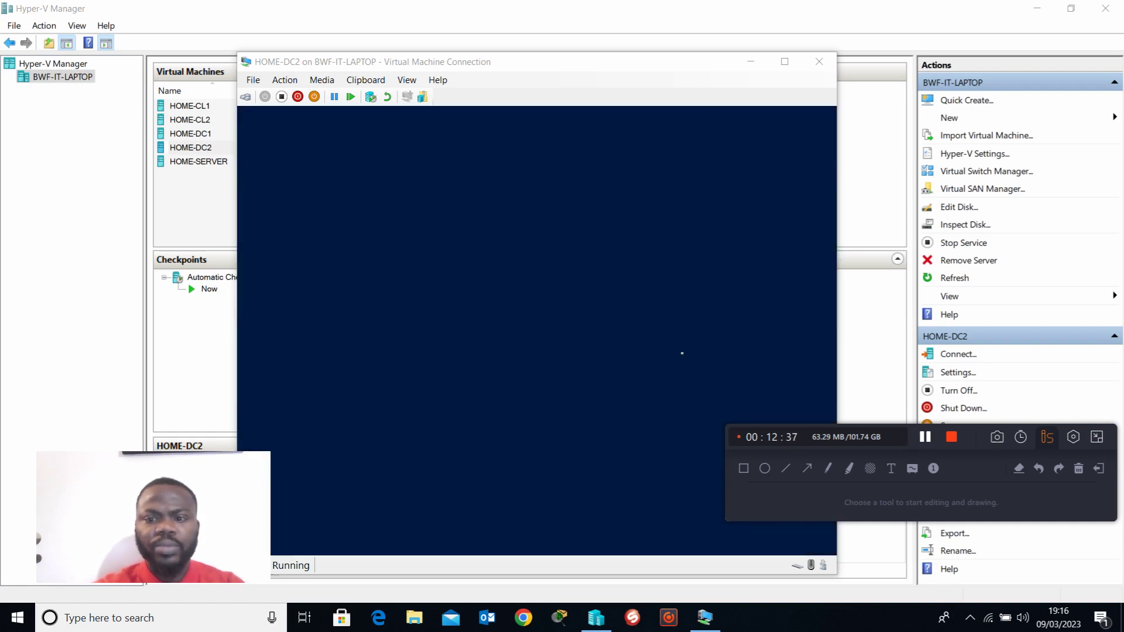
left_click_drag(588, 63, 561, 47)
left_click_drag(229, 519, 171, 515)
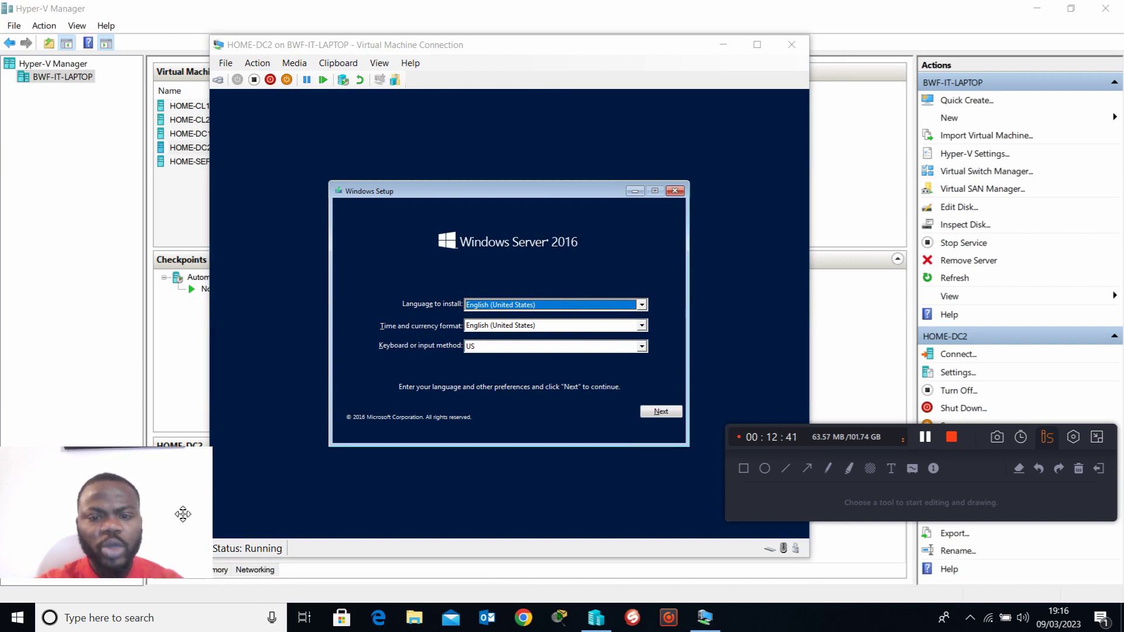
left_click_drag(978, 440, 987, 530)
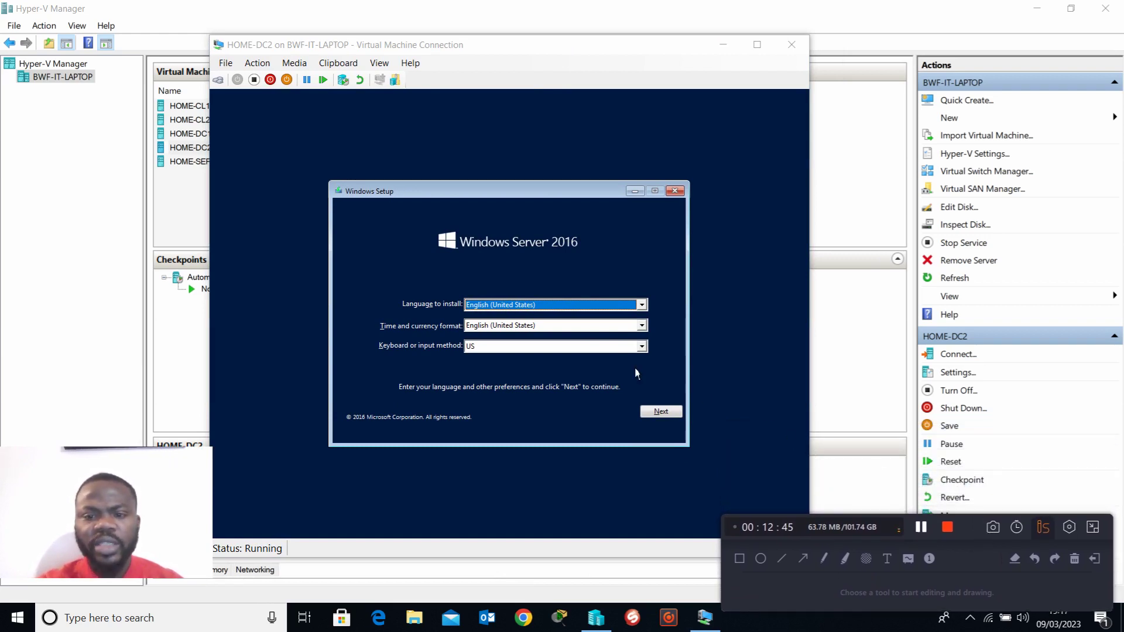
Step: Keep the install language English (United States), set the time and currency format to English (United Kingdom), and continue the setup
left_click(641, 304)
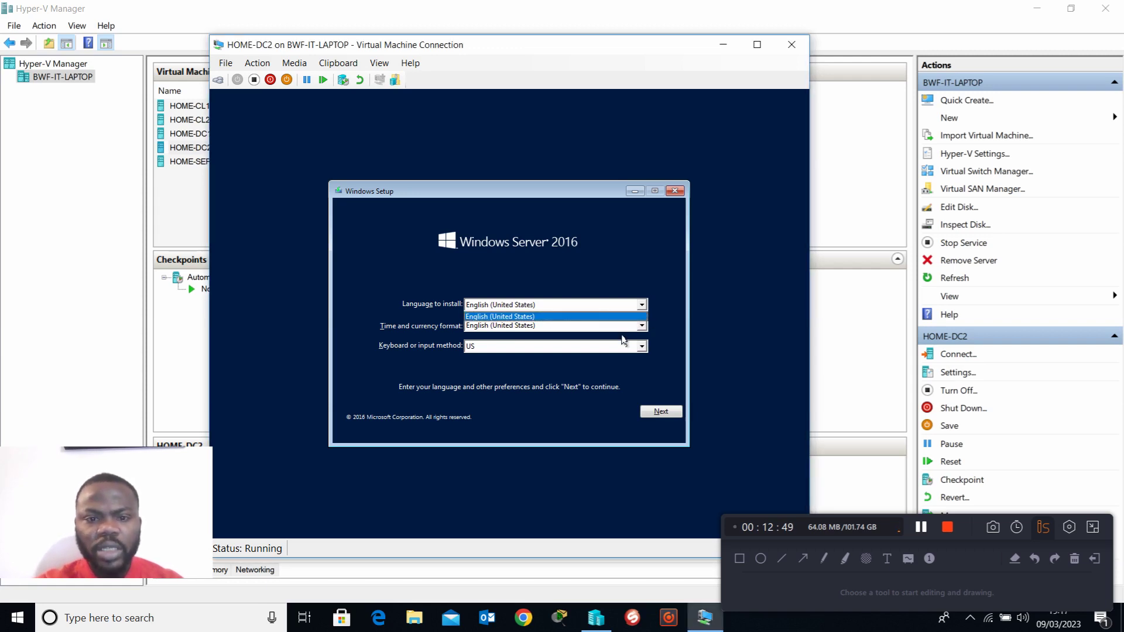
left_click(607, 292)
left_click(628, 327)
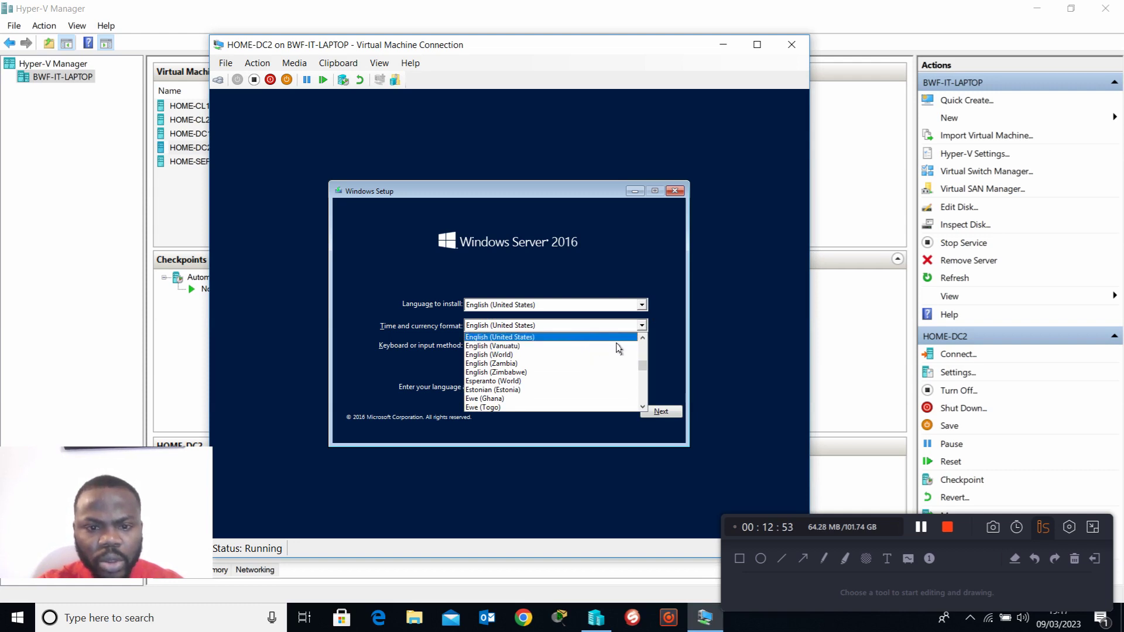
scroll(611, 351, "up", 1)
left_click(612, 349)
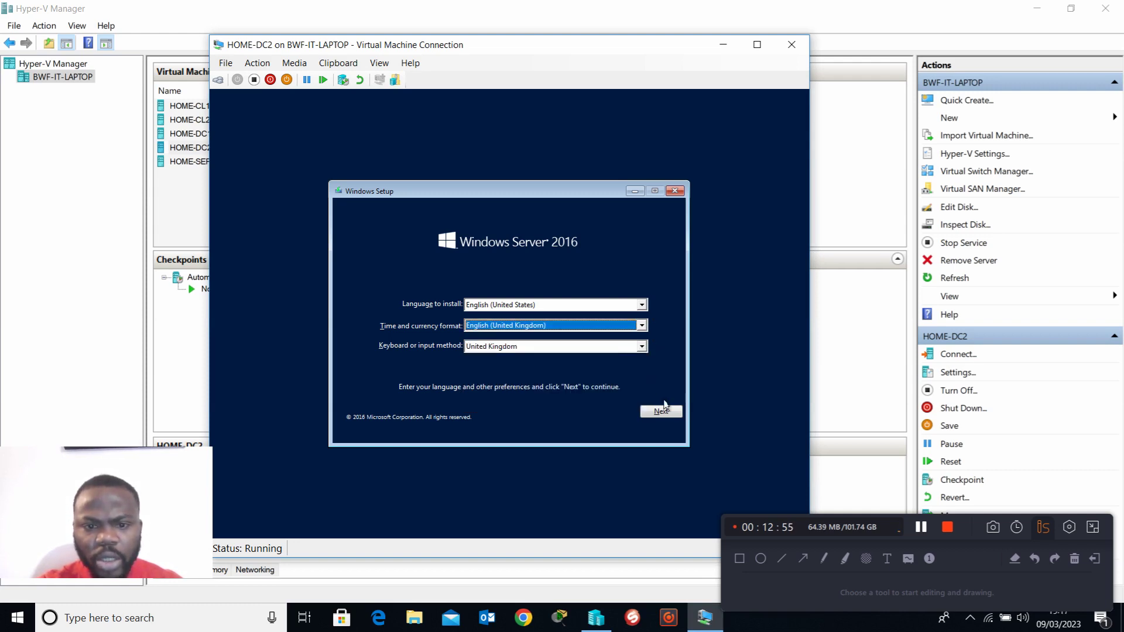
left_click(679, 416)
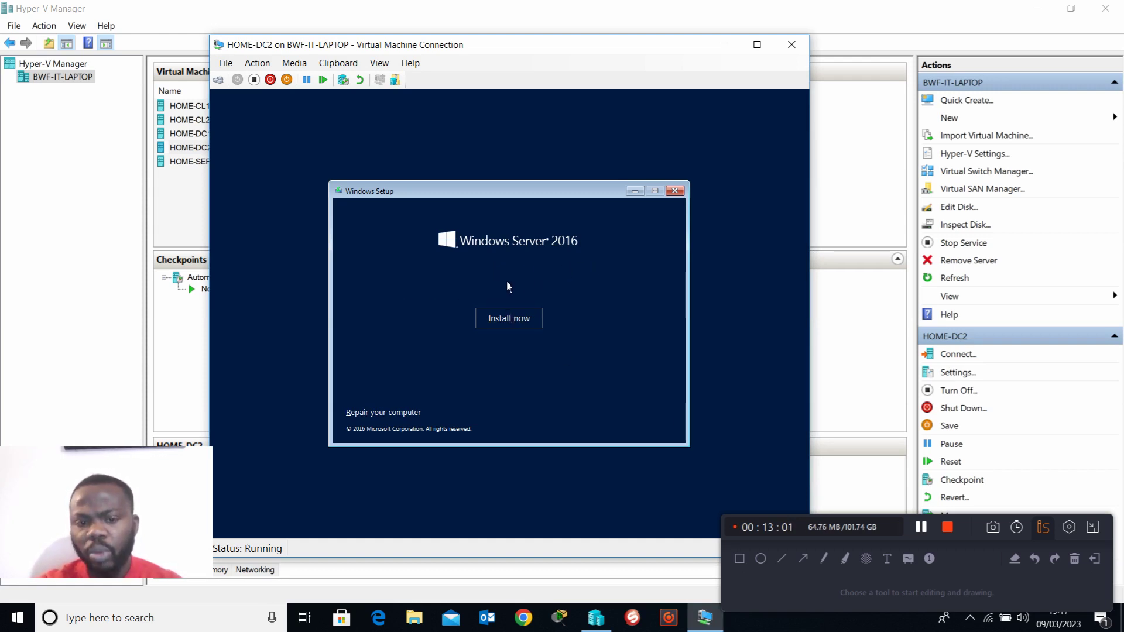
Step: Begin the installation and choose Windows Server 2016 Datacenter Evaluation (Desktop Experience) as the operating system
left_click(528, 325)
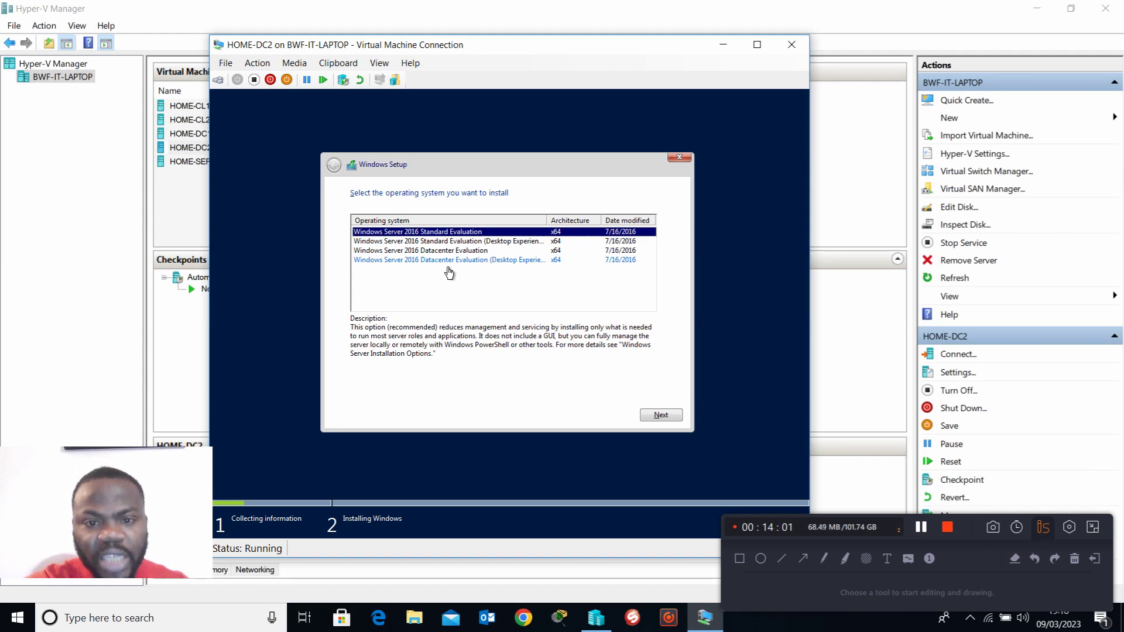
left_click_drag(548, 222, 598, 227)
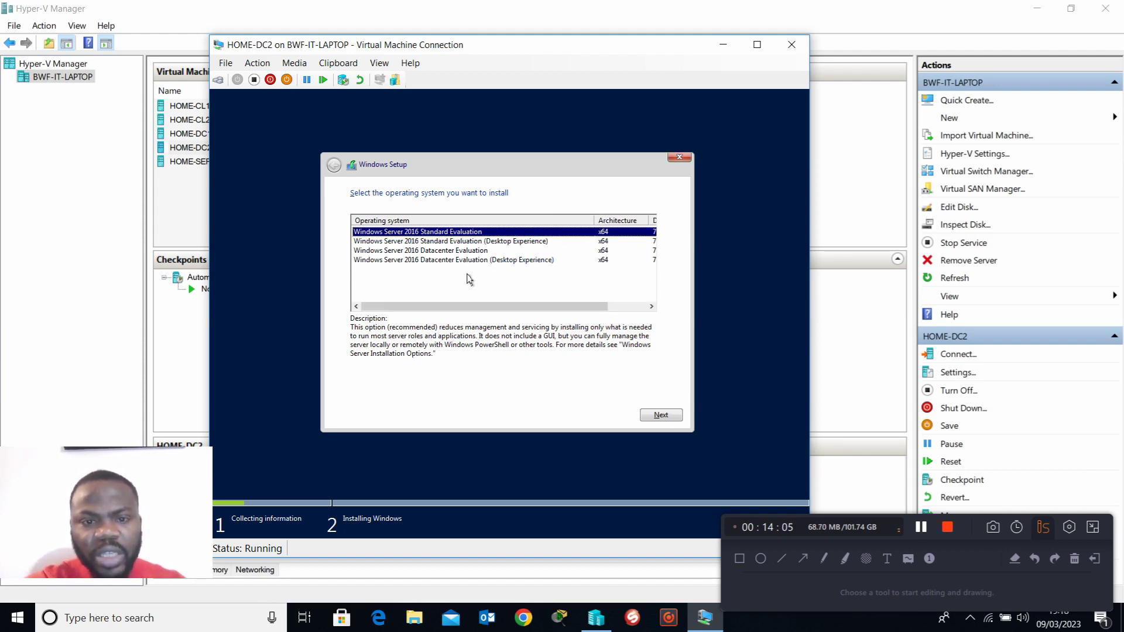
left_click(455, 260)
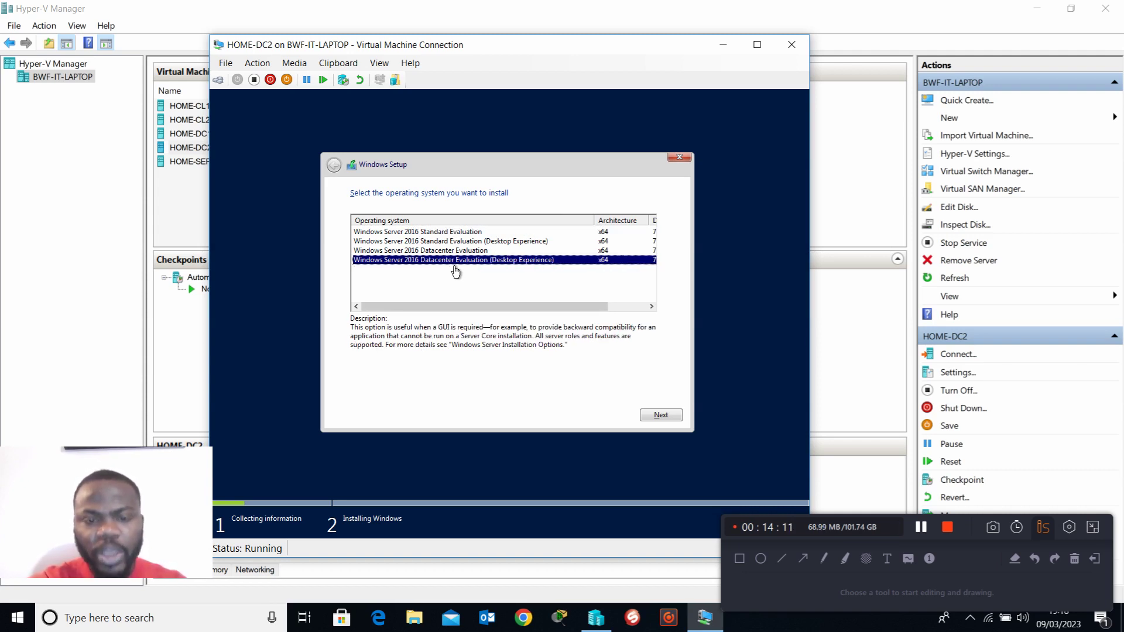
left_click(670, 418)
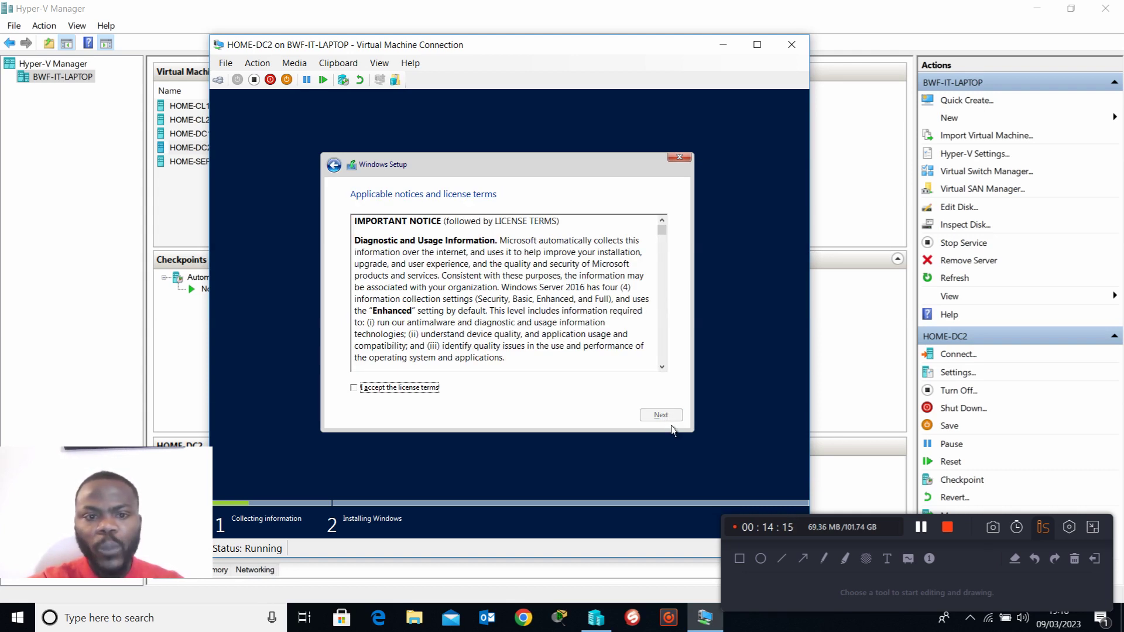
Step: Accept the license terms and run a custom, Windows-only installation on Drive 0 Unallocated Space
left_click(363, 391)
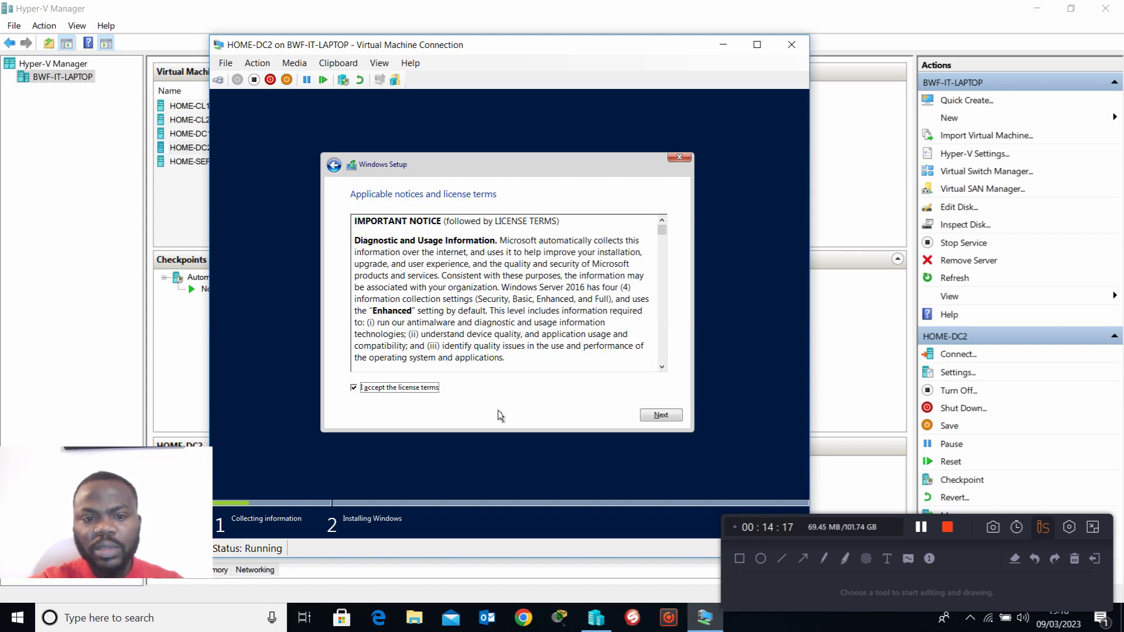
left_click(660, 416)
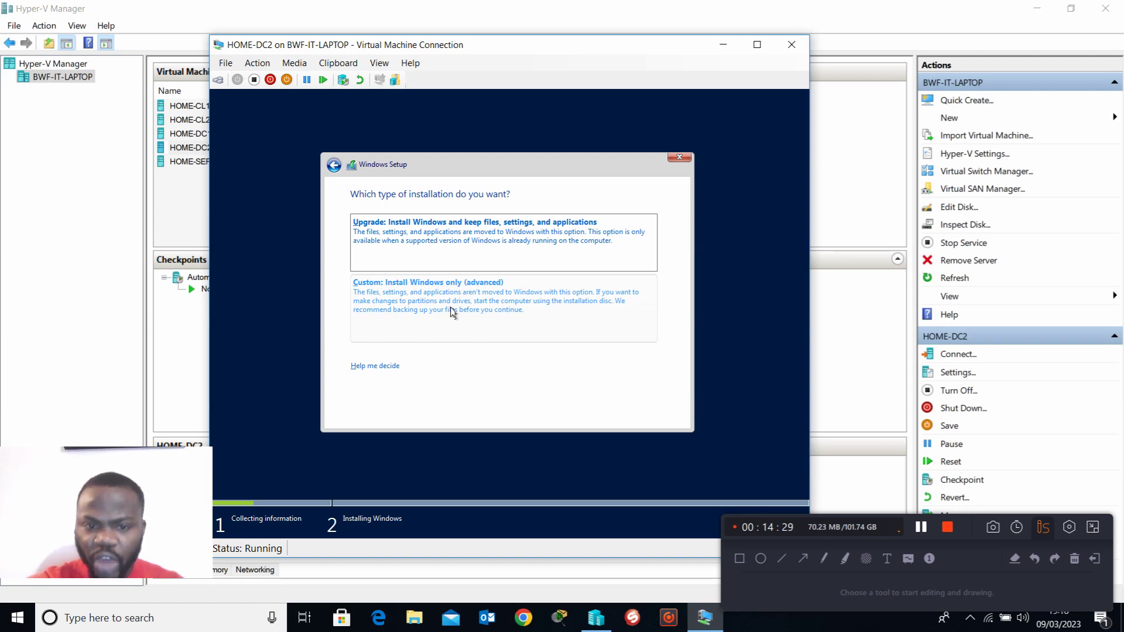
left_click(453, 311)
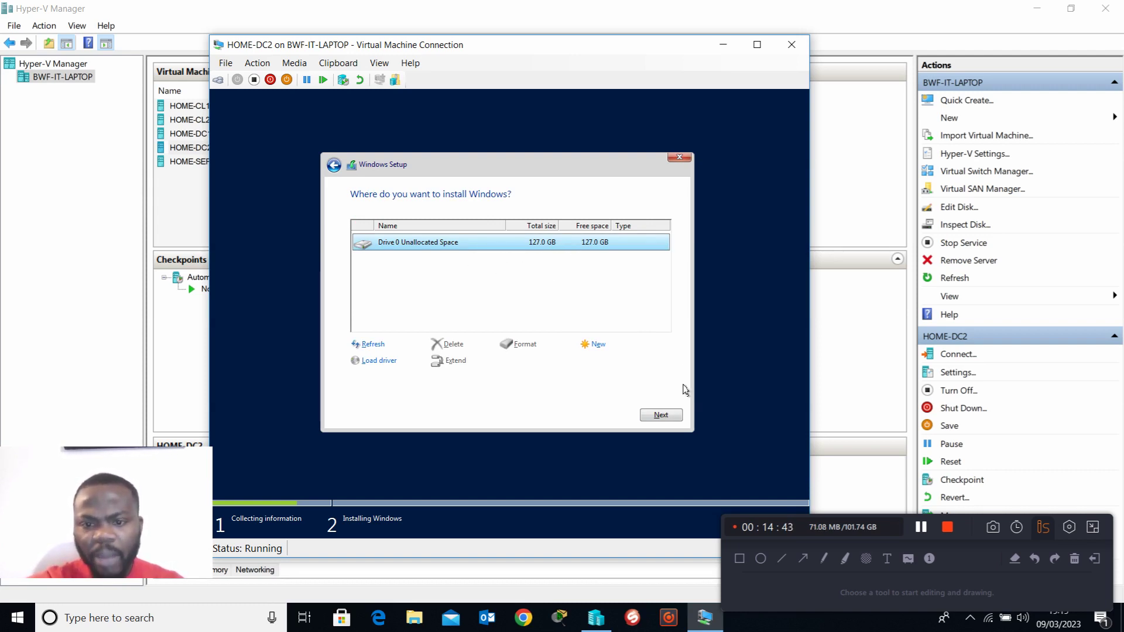
left_click(667, 417)
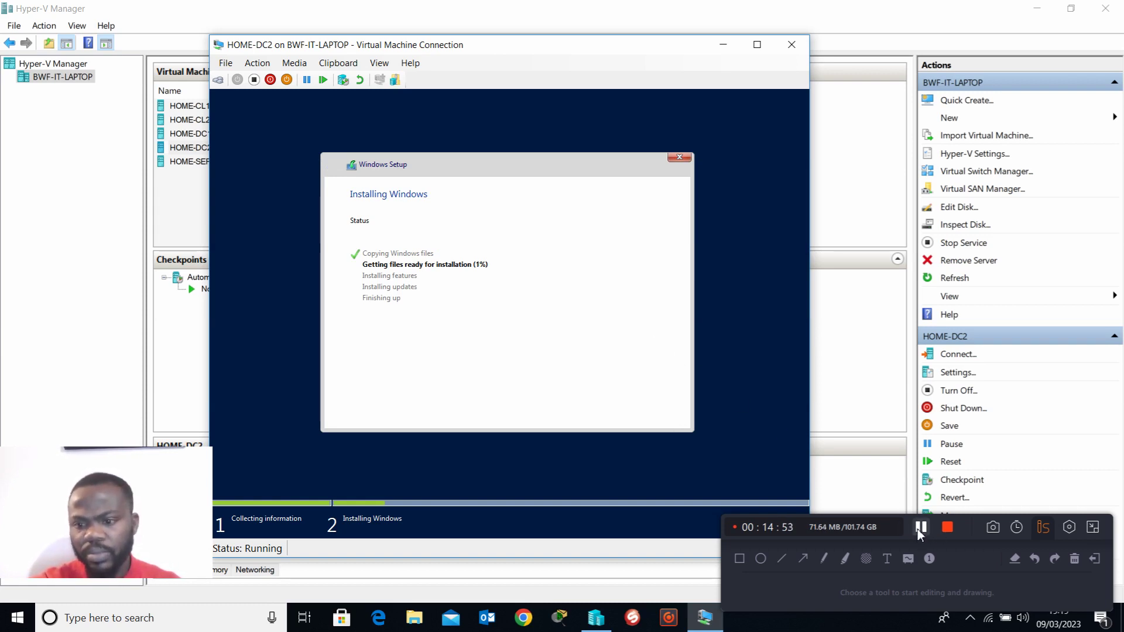
left_click(921, 528)
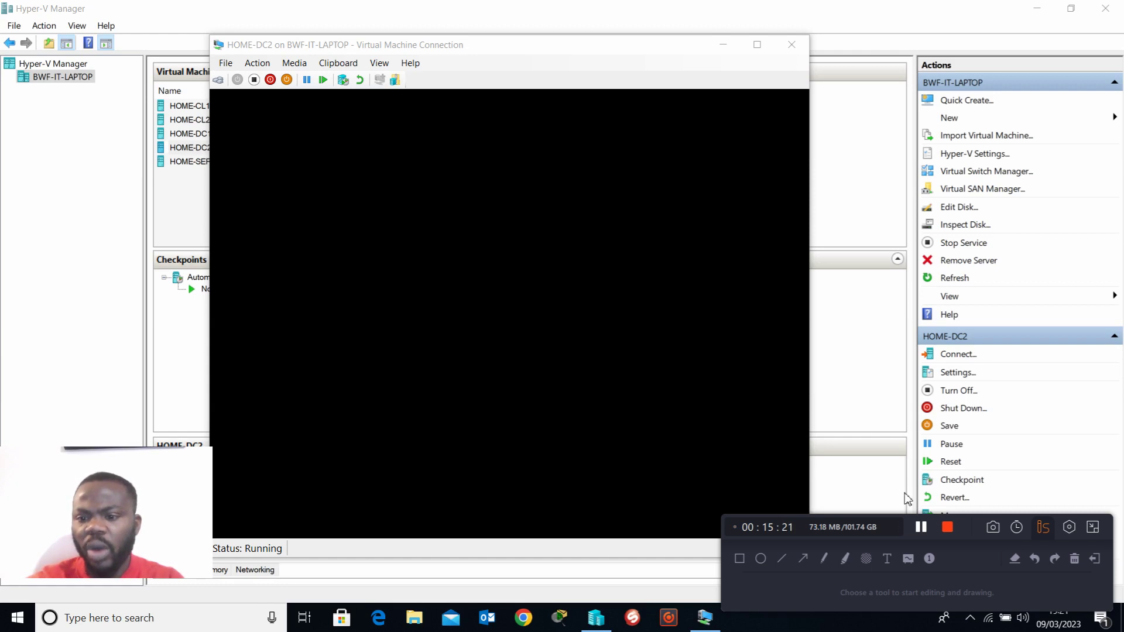
left_click(921, 528)
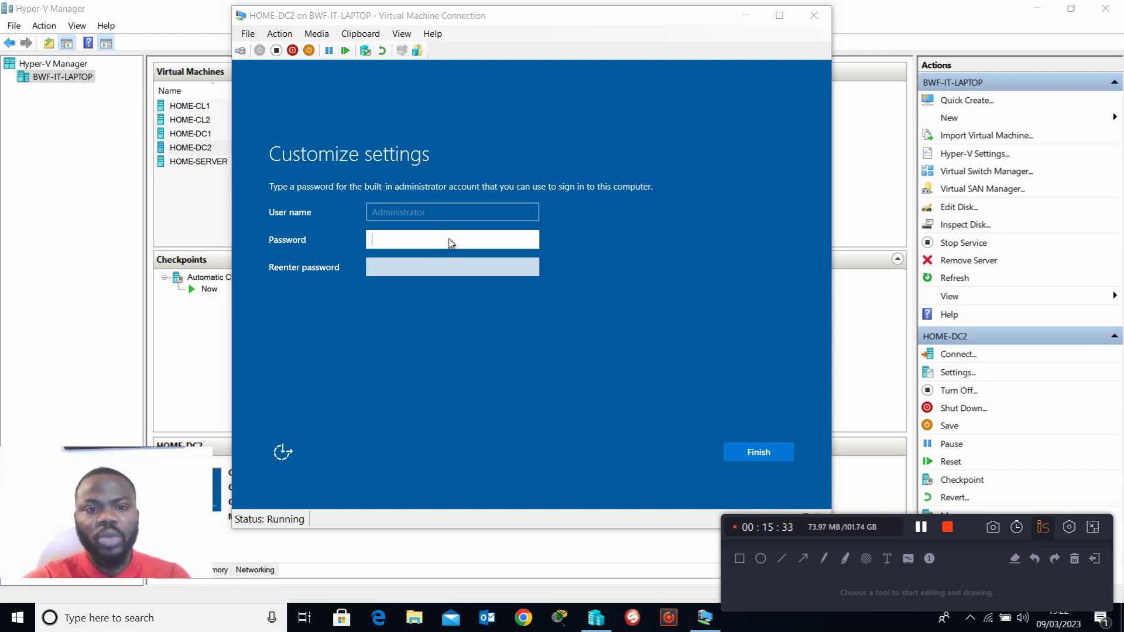
Step: Enter and re-enter a password for the built-in administrator account, and finish customizing the settings
type("Pas••••")
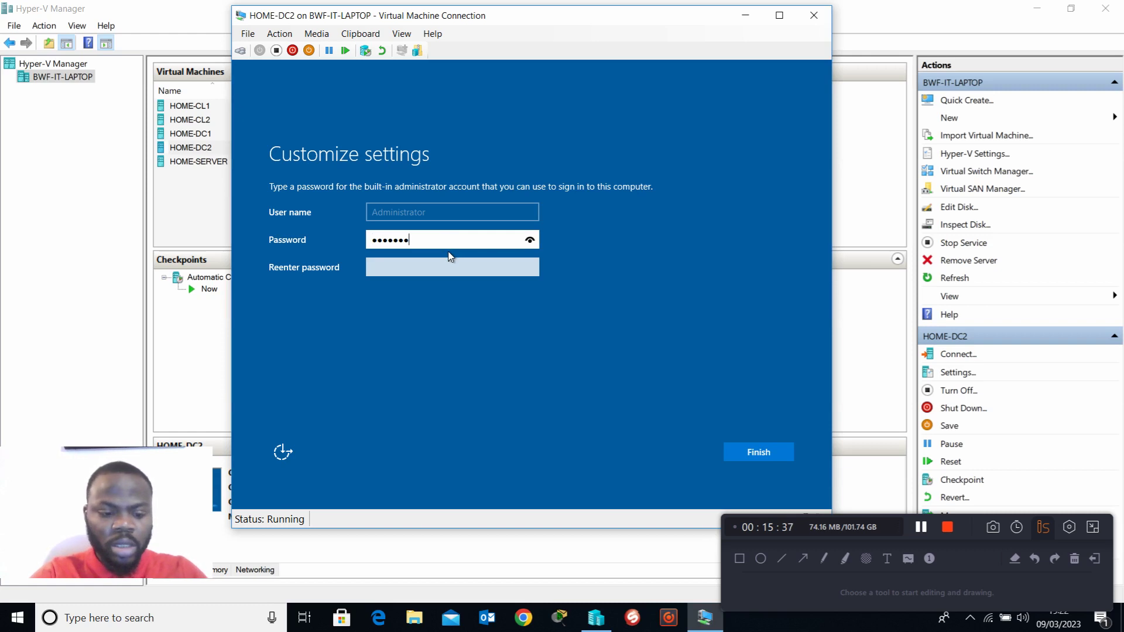
key("Tab")
type("Pa")
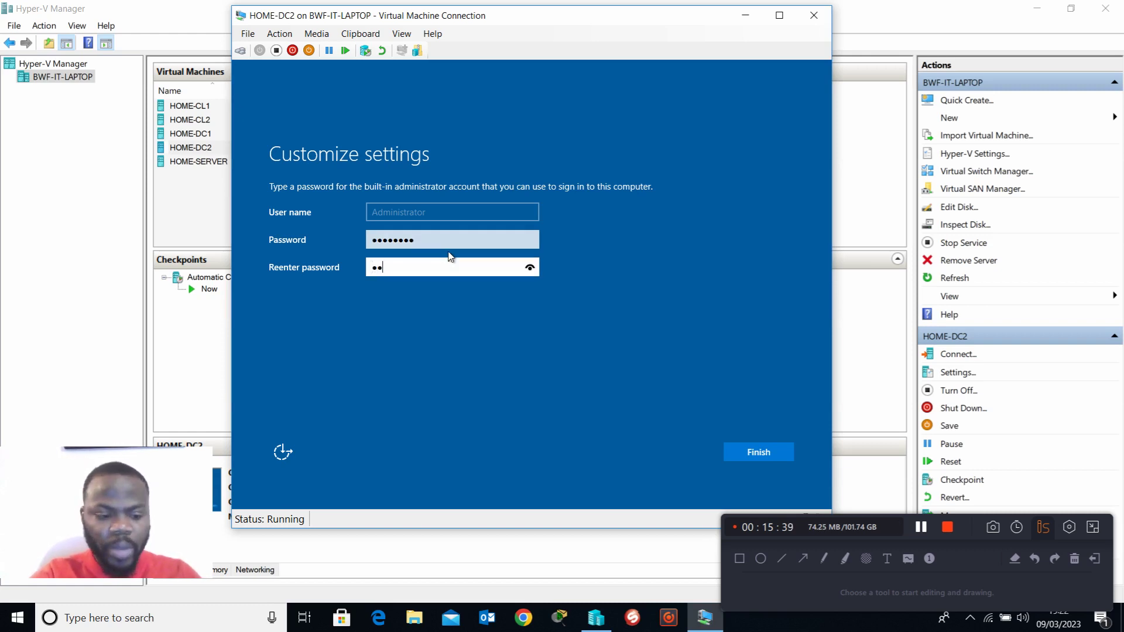
key("BackSpace")
type("•••••")
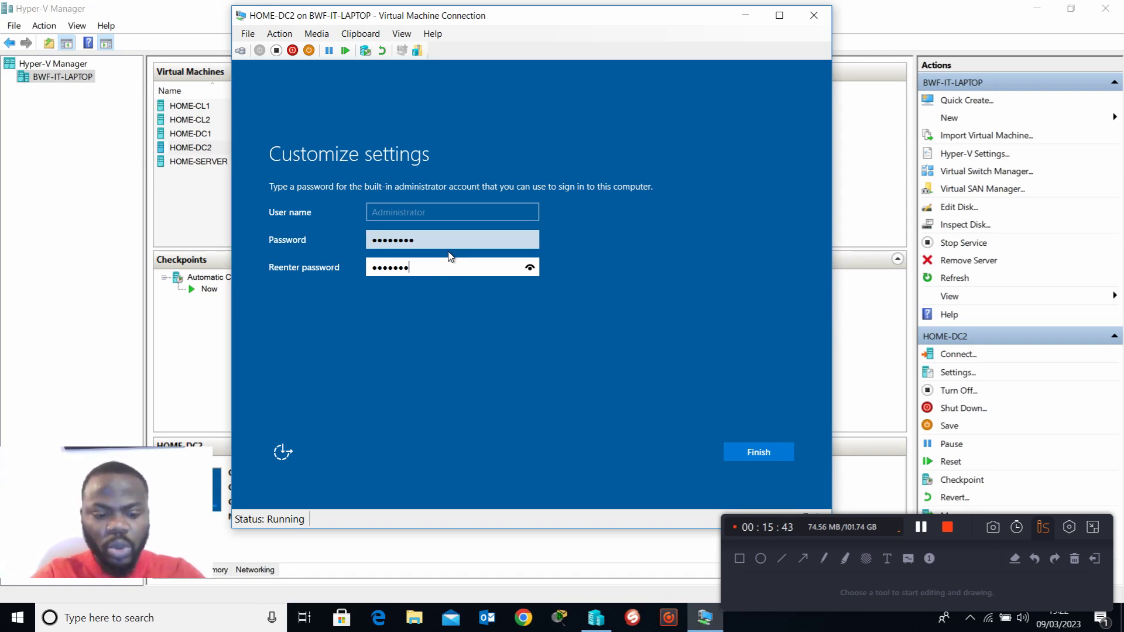
key("Return")
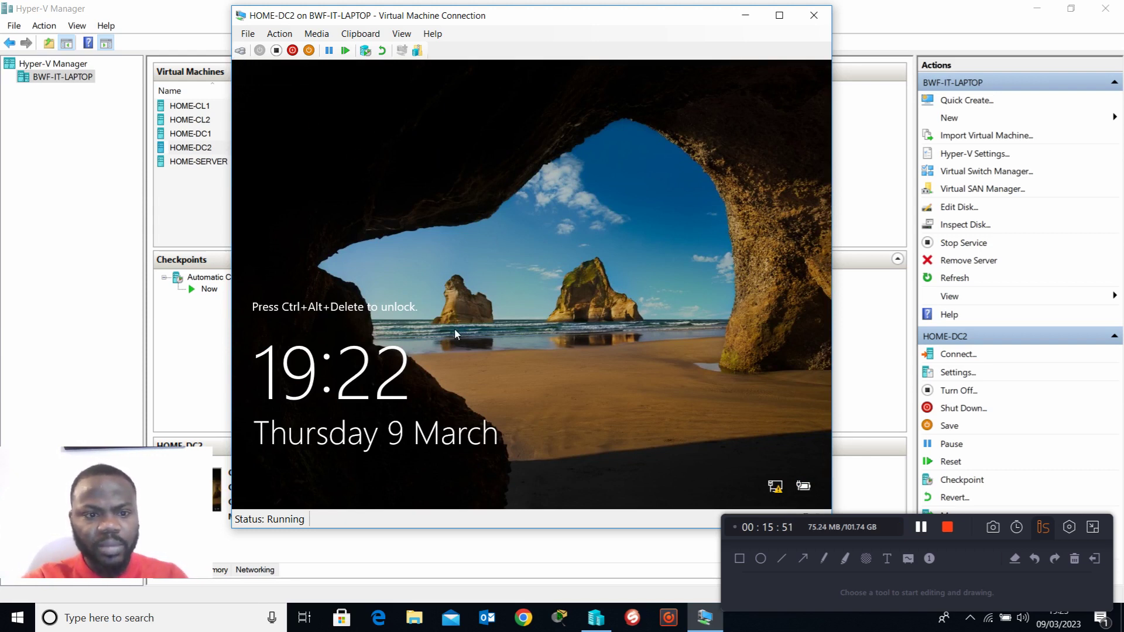
Step: Unlock HOME-DC2, sign in to the administrator account with its password, and show the virtual machine full screen
key("ctrl+alt+End")
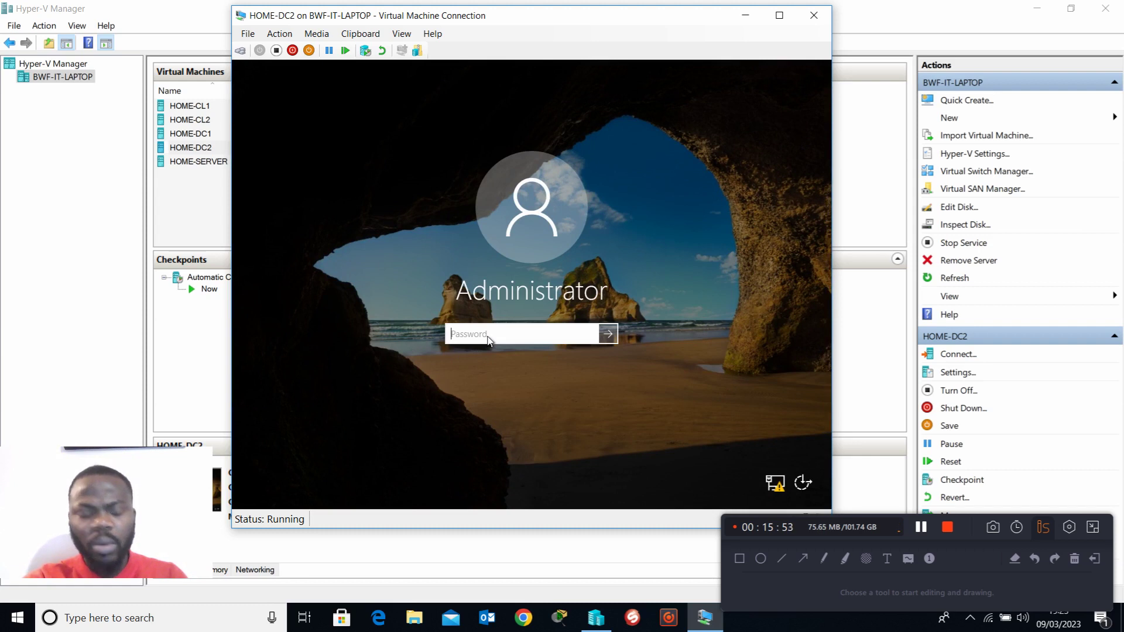
type("P••••••••")
key("Return")
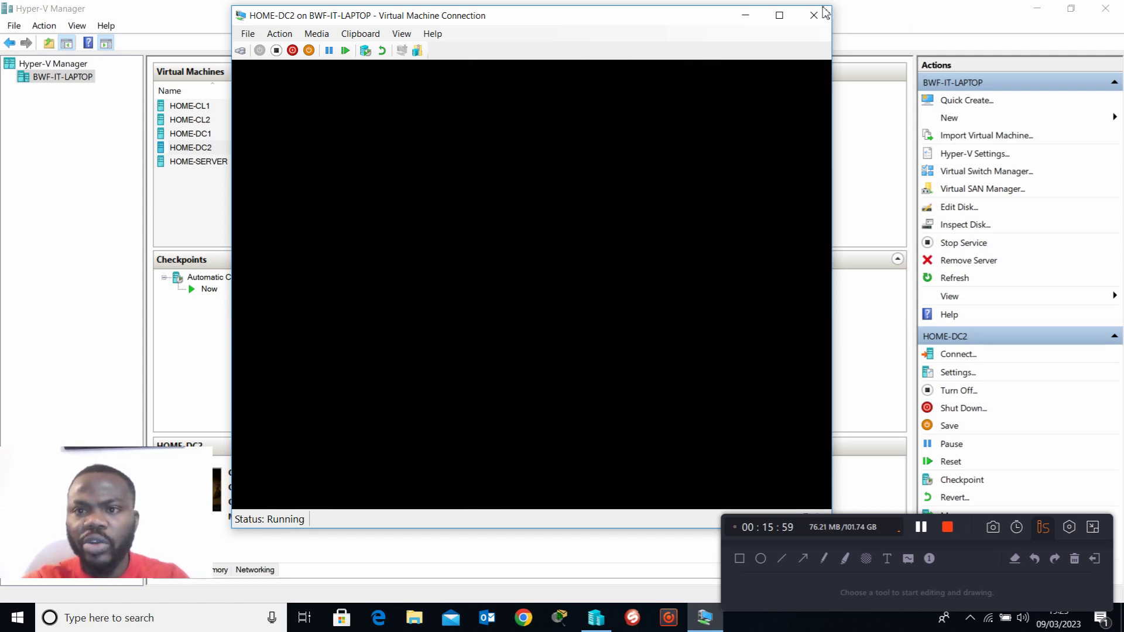
left_click(781, 17)
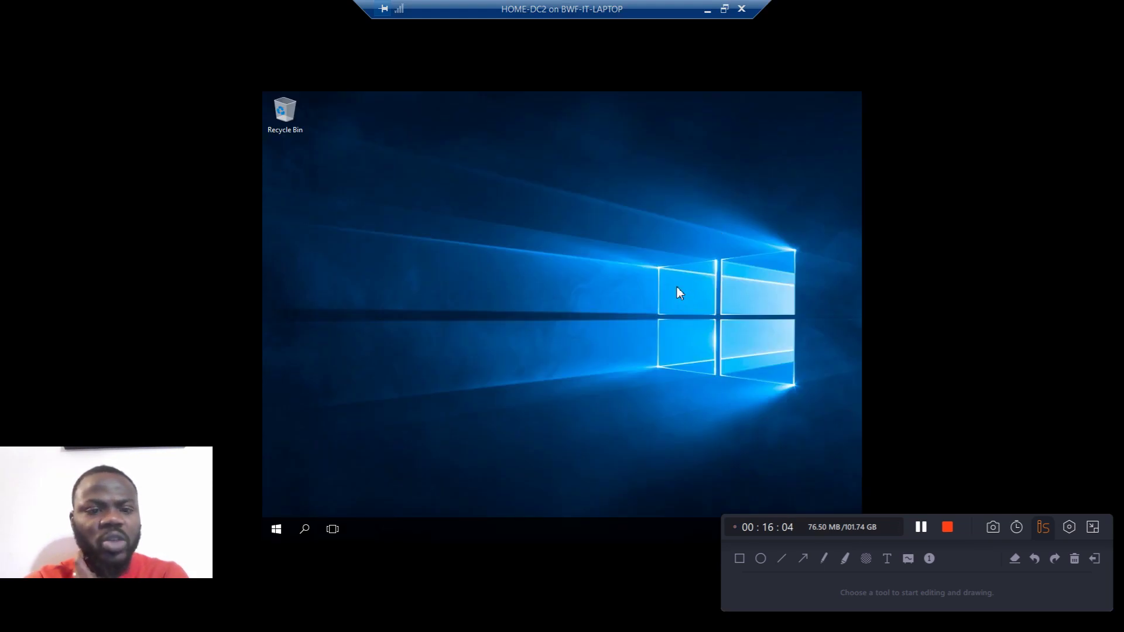
Step: Show HOME-DC2 in a window instead of full screen, reposition it, and view Server Manager's list of administrative tools
left_click(724, 9)
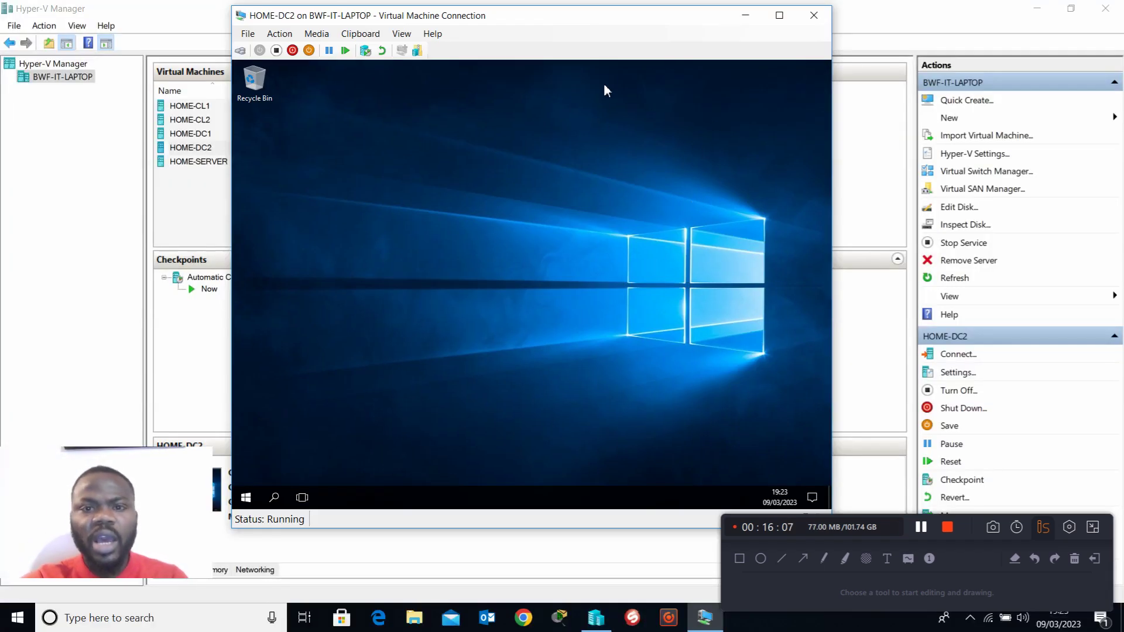
left_click_drag(595, 17, 556, 65)
left_click_drag(969, 526, 974, 538)
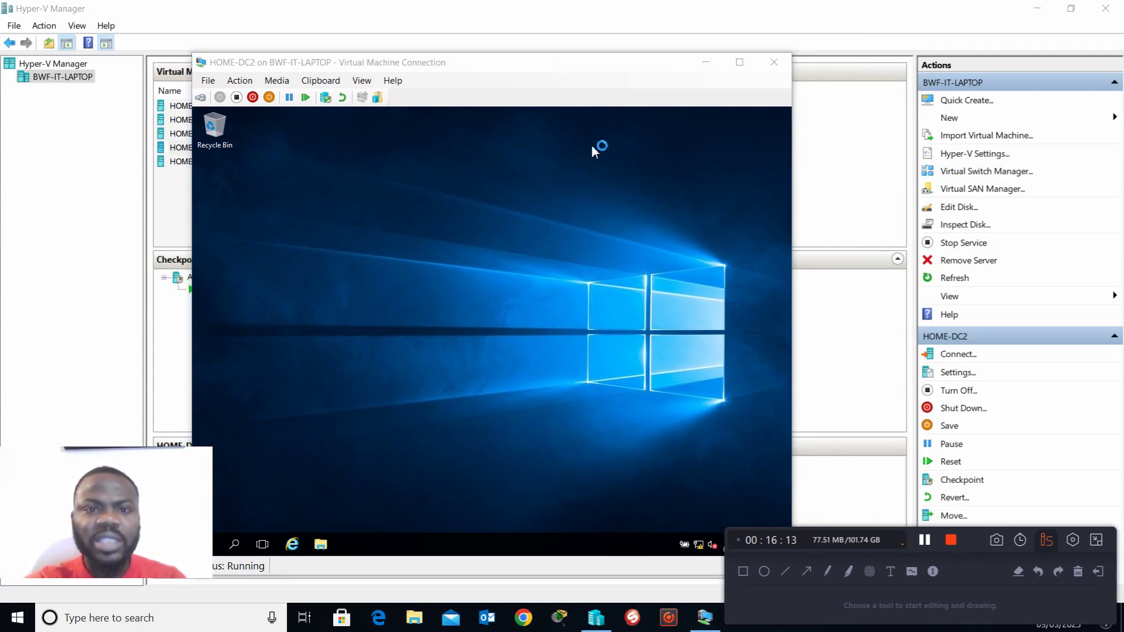
left_click_drag(531, 63, 544, 31)
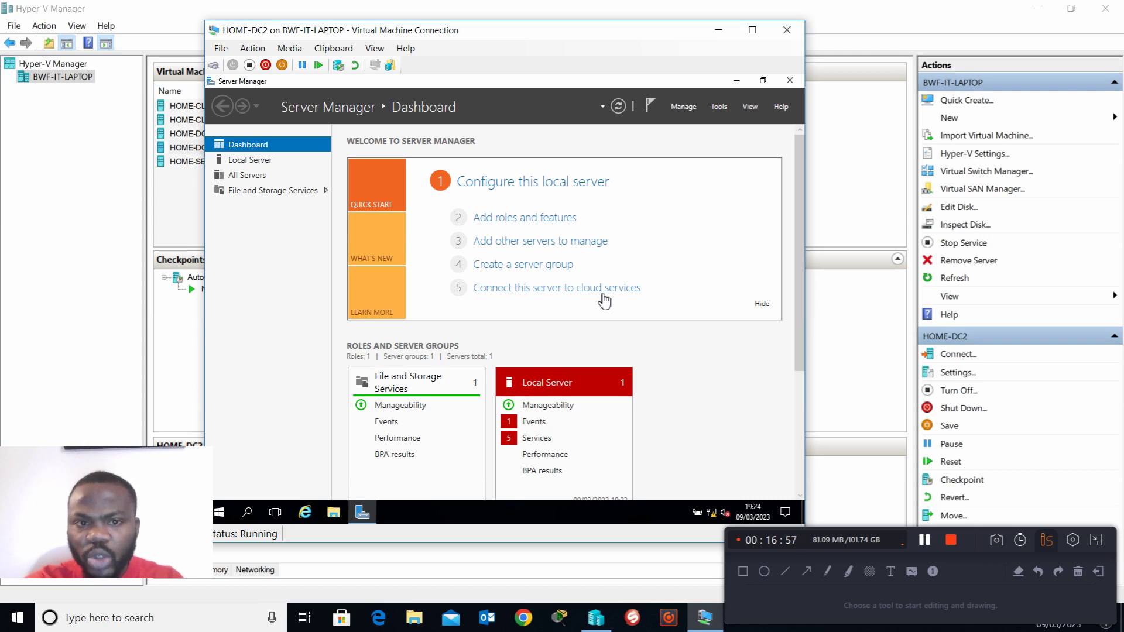
left_click(720, 107)
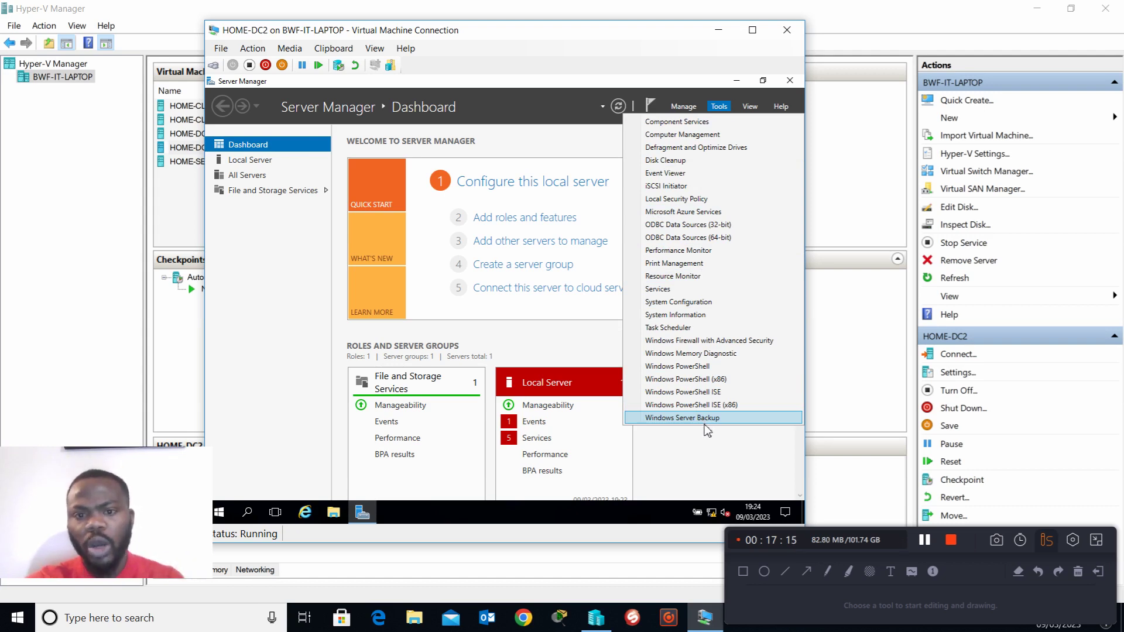
Step: Rename the local server's computer name to HOME-DC2, keep it in WORKGROUP, and postpone the restart
left_click(242, 160)
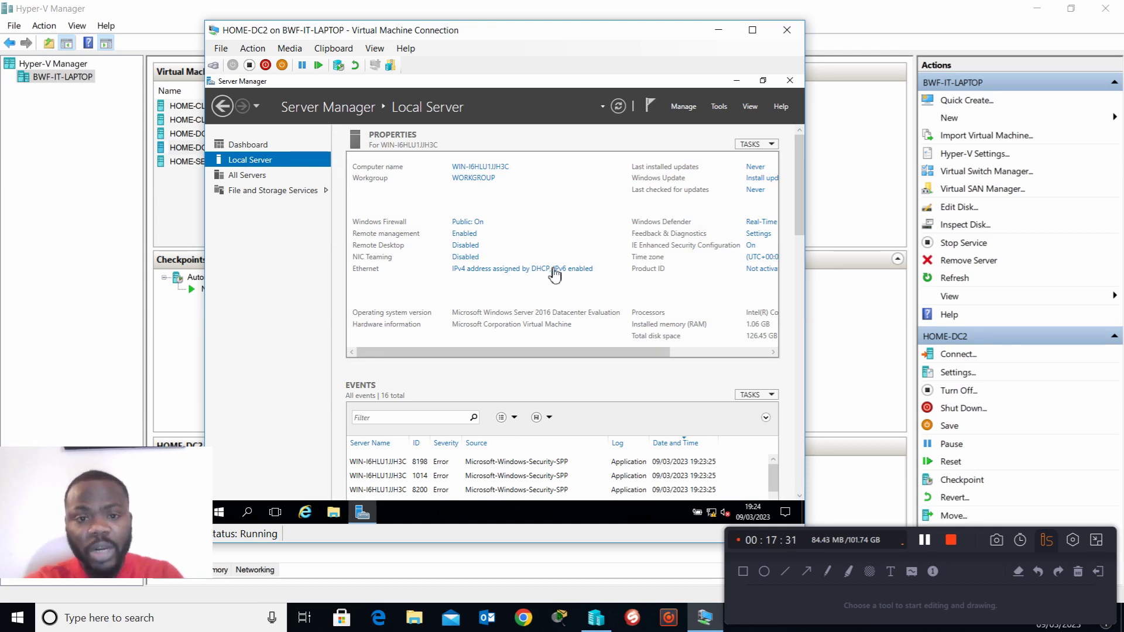
left_click(492, 171)
left_click(416, 233)
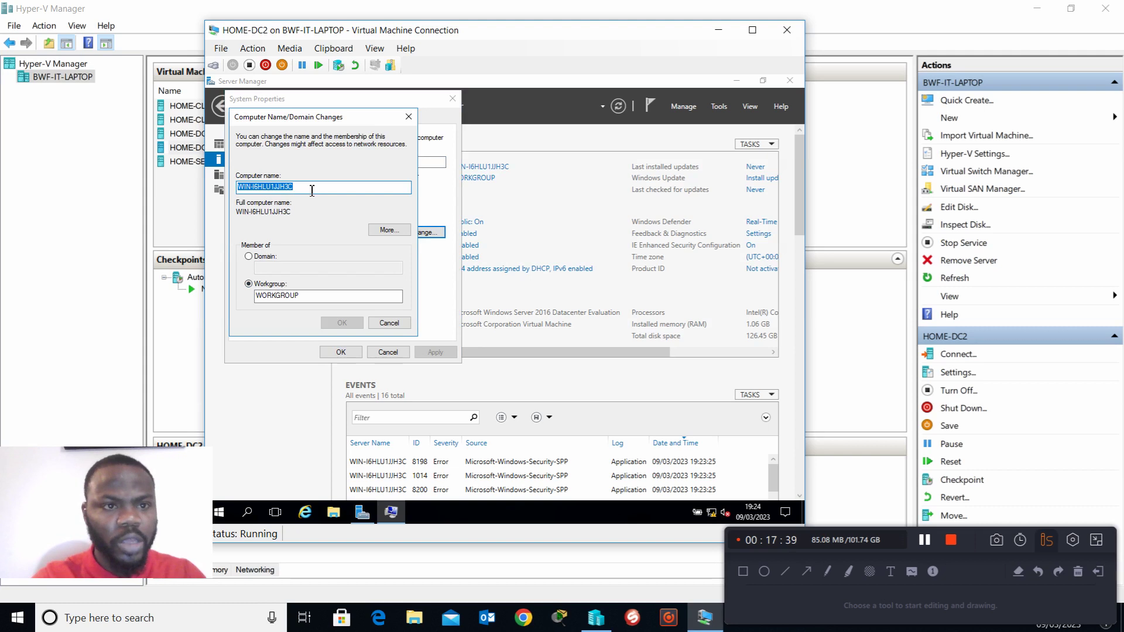
type("HOME-DC2")
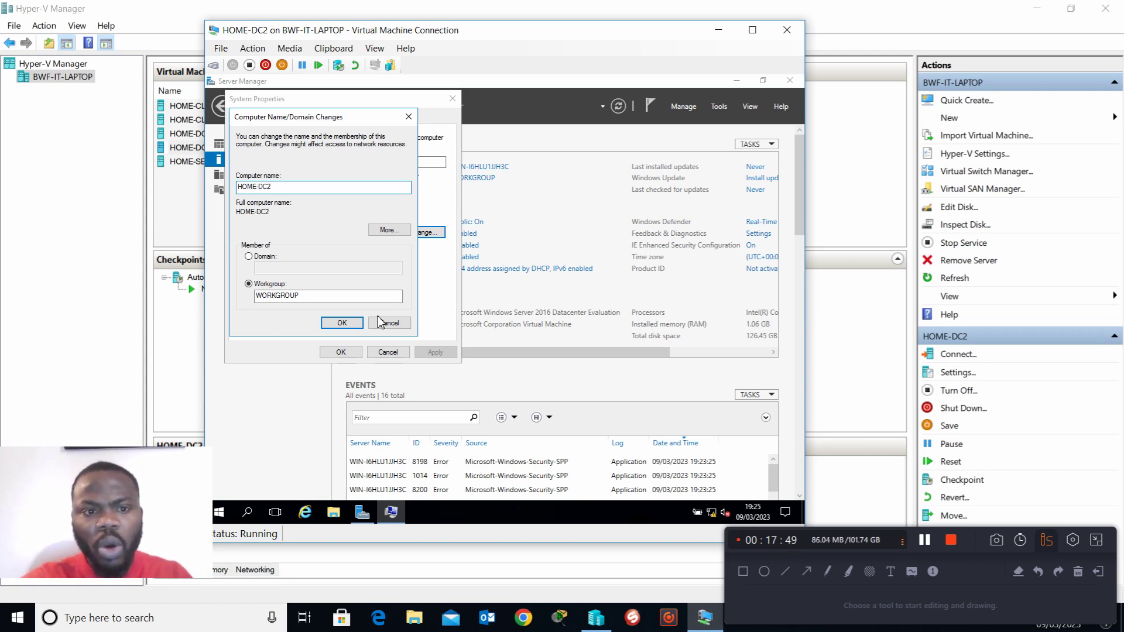
left_click(351, 323)
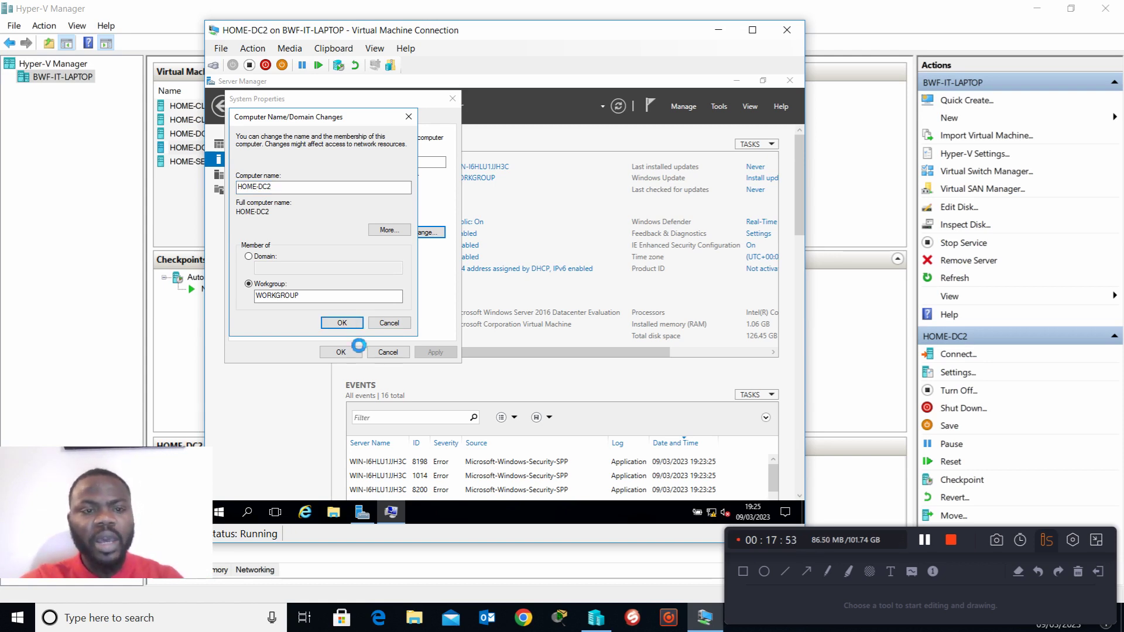
left_click(574, 309)
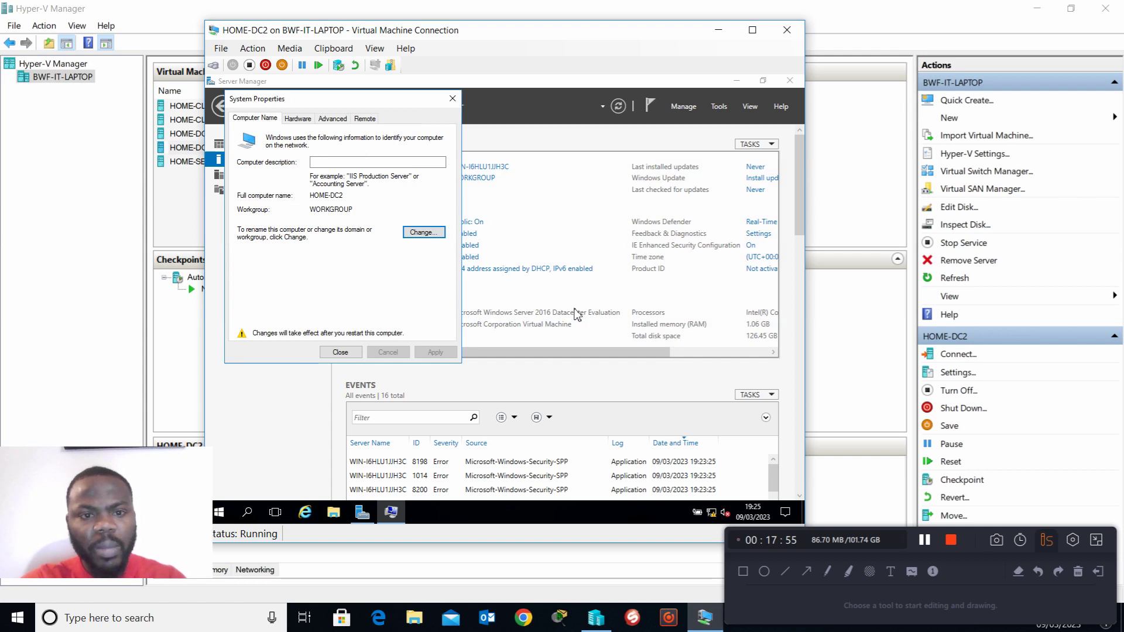
left_click(350, 354)
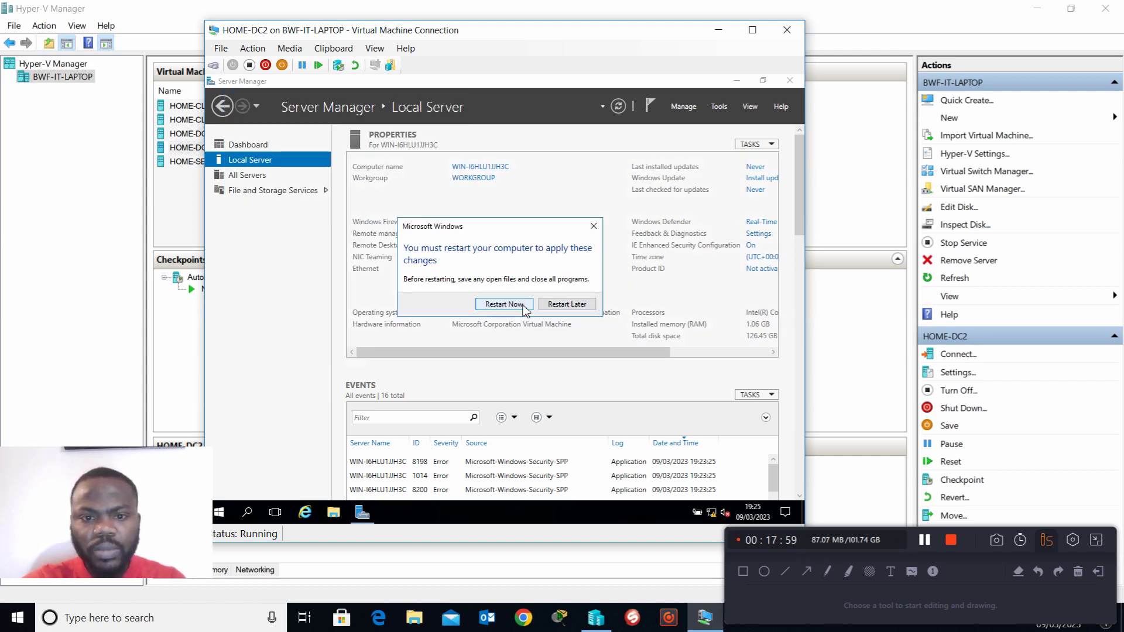
left_click(565, 304)
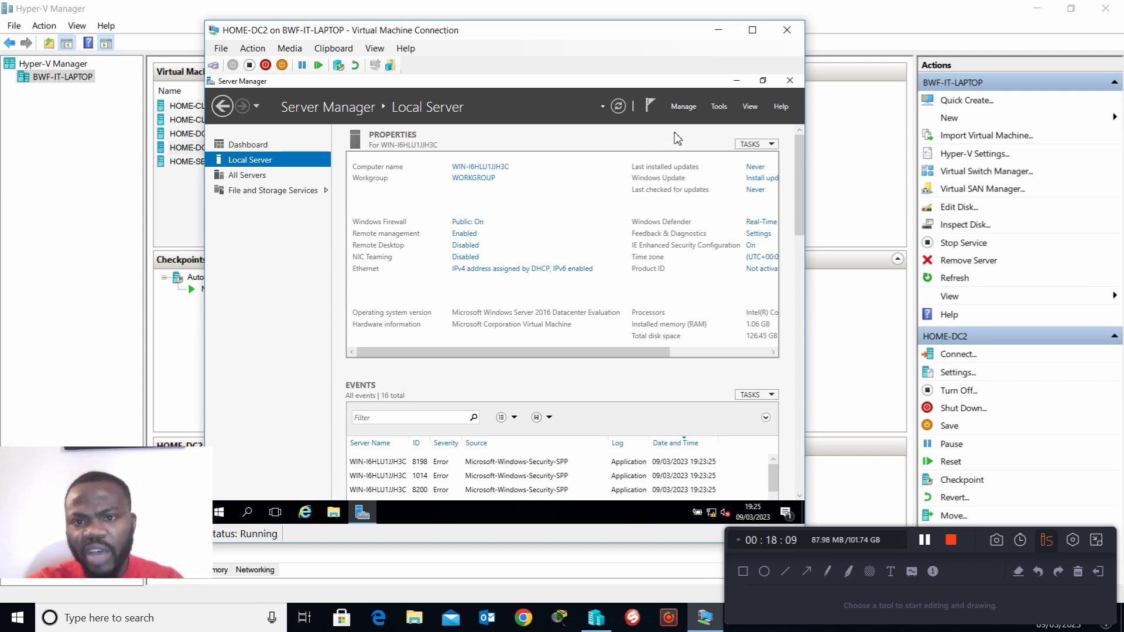
Step: Start adding roles and features with a role-based or feature-based installation on the local server from the server pool
left_click(685, 115)
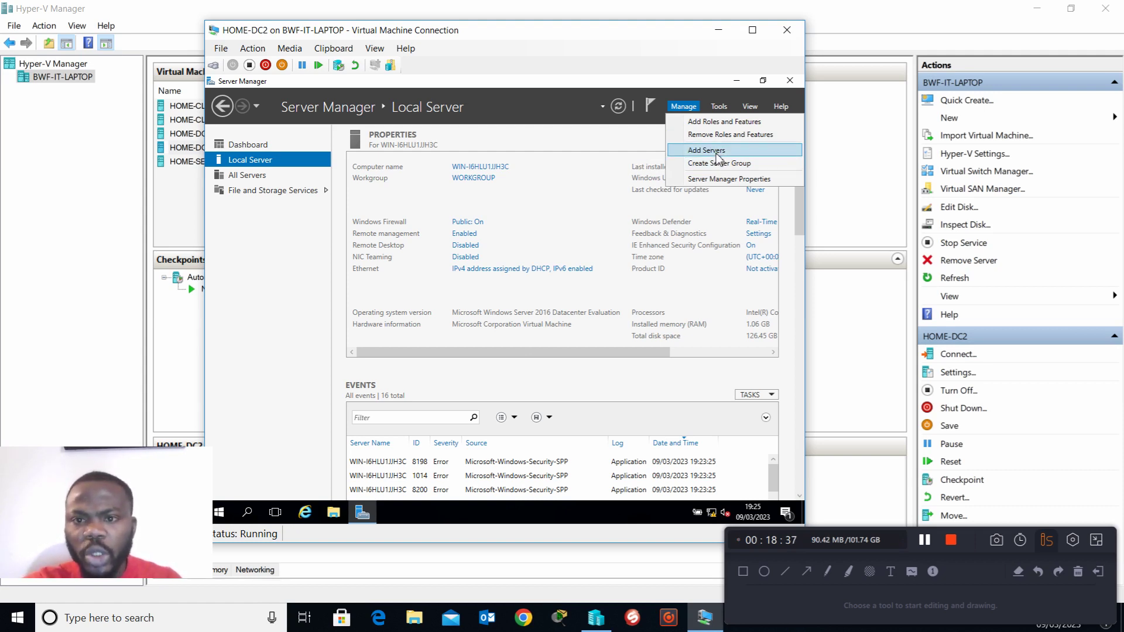
left_click(727, 121)
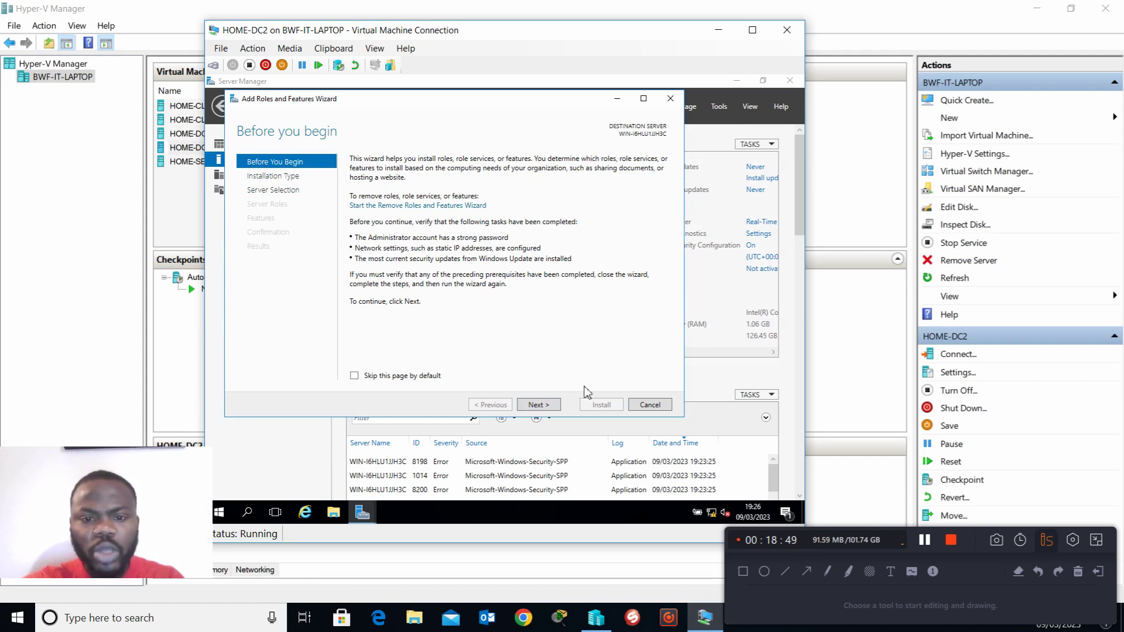
left_click(535, 405)
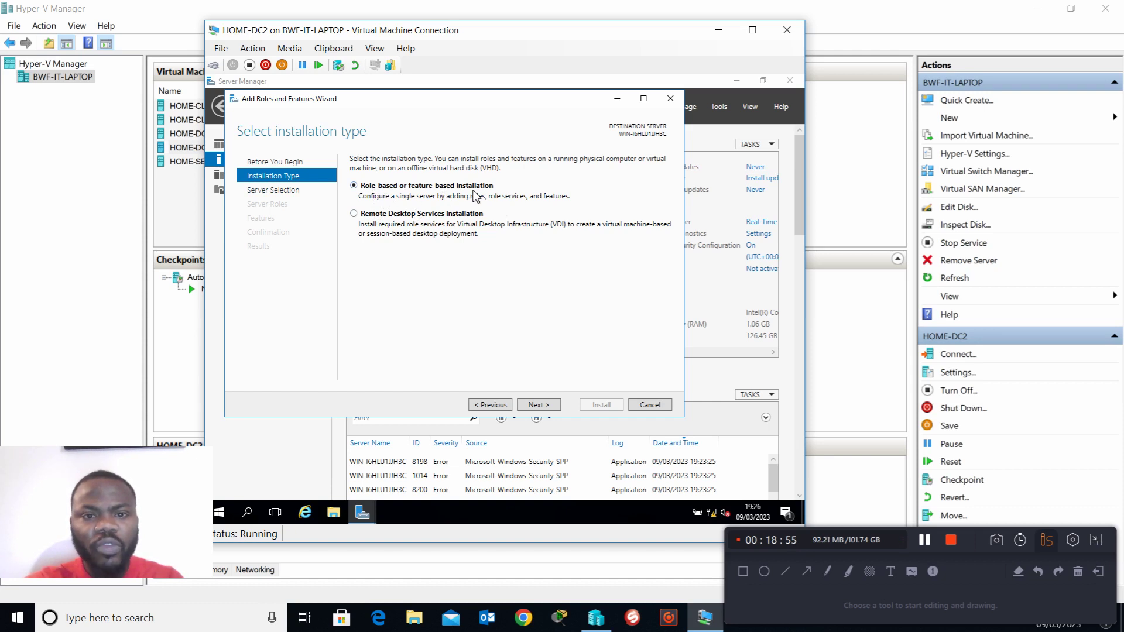
left_click(543, 405)
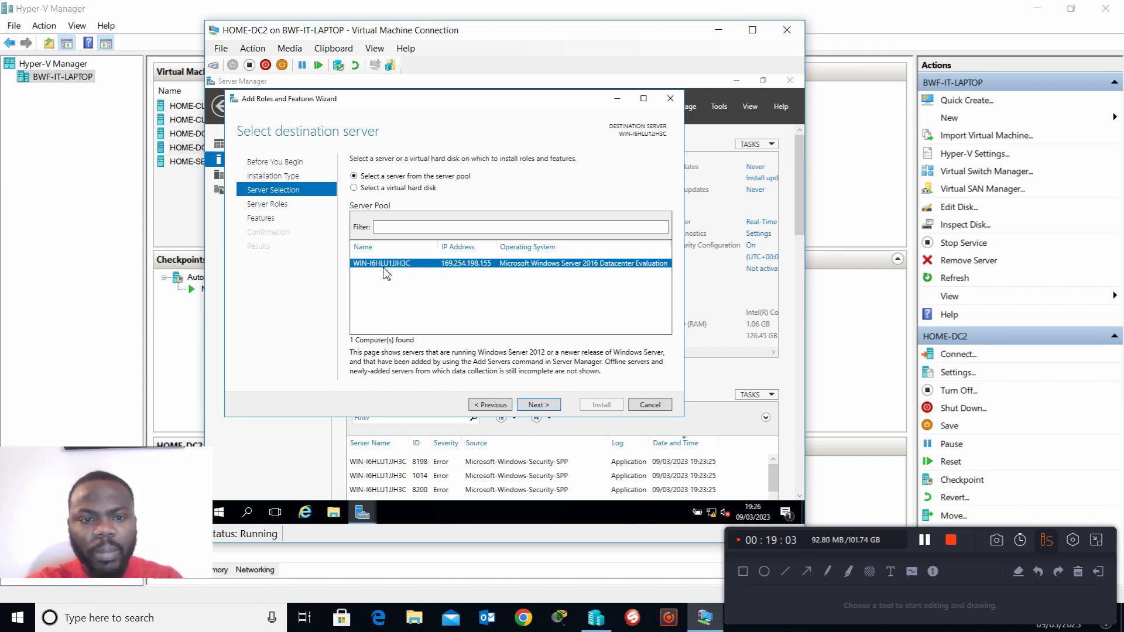
left_click(539, 408)
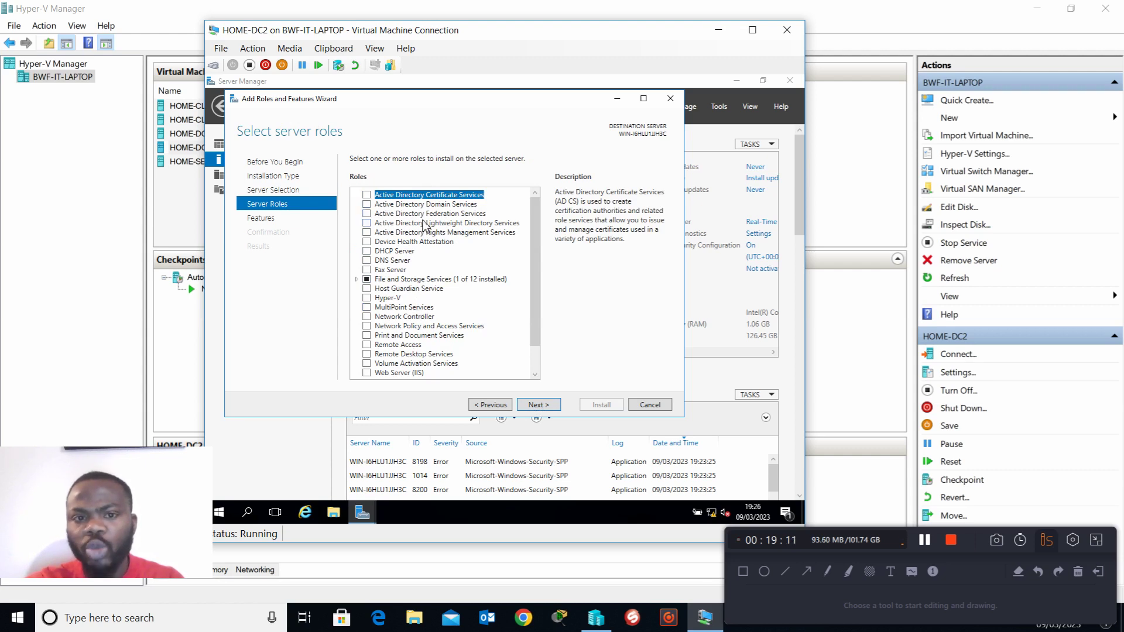
Step: Look through the server roles and select Active Directory Domain Services with its required features and management tools
left_click_drag(535, 273, 530, 224)
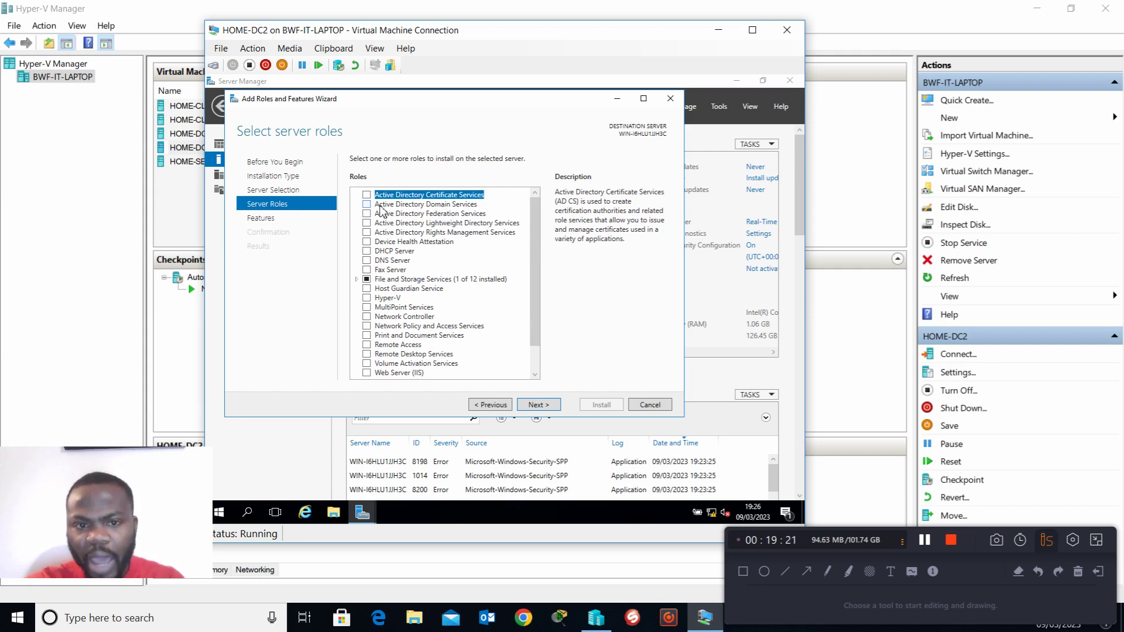
left_click(367, 204)
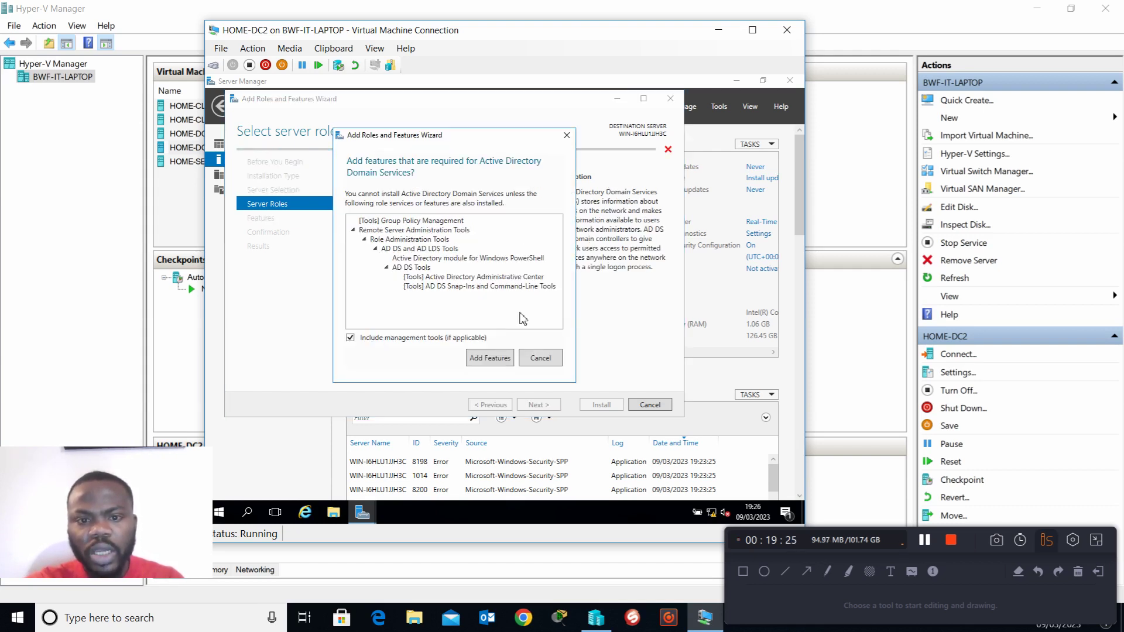
left_click(503, 358)
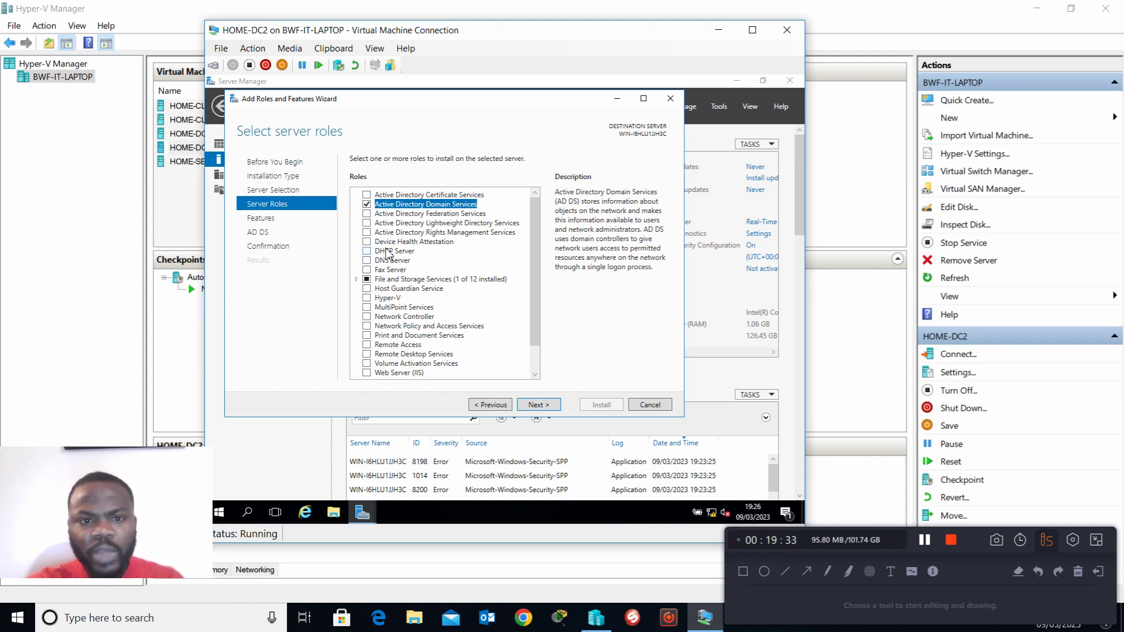
left_click_drag(535, 255, 442, 270)
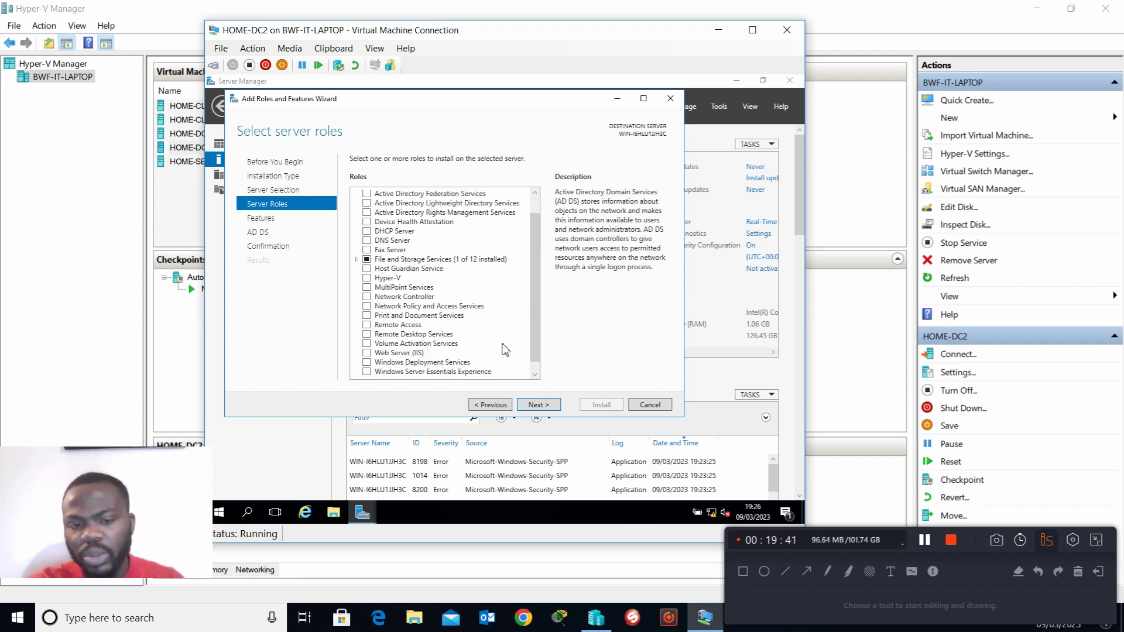
mouse_move(534, 345)
left_mouse_down()
mouse_move(528, 363)
mouse_move(528, 339)
left_mouse_up()
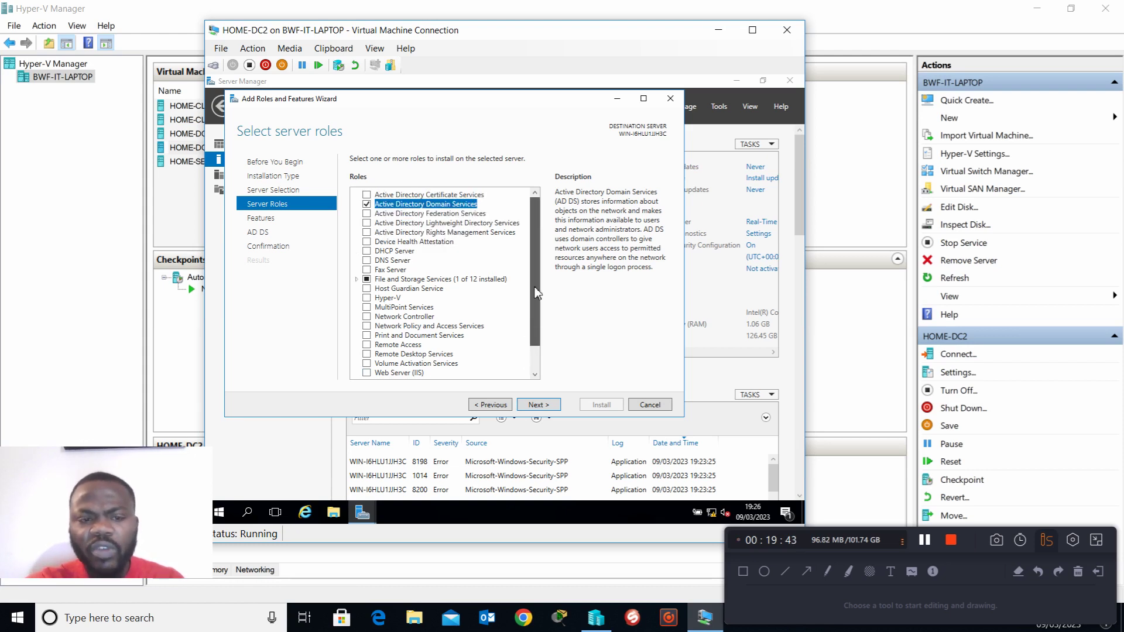
left_click(367, 205)
left_click(367, 205)
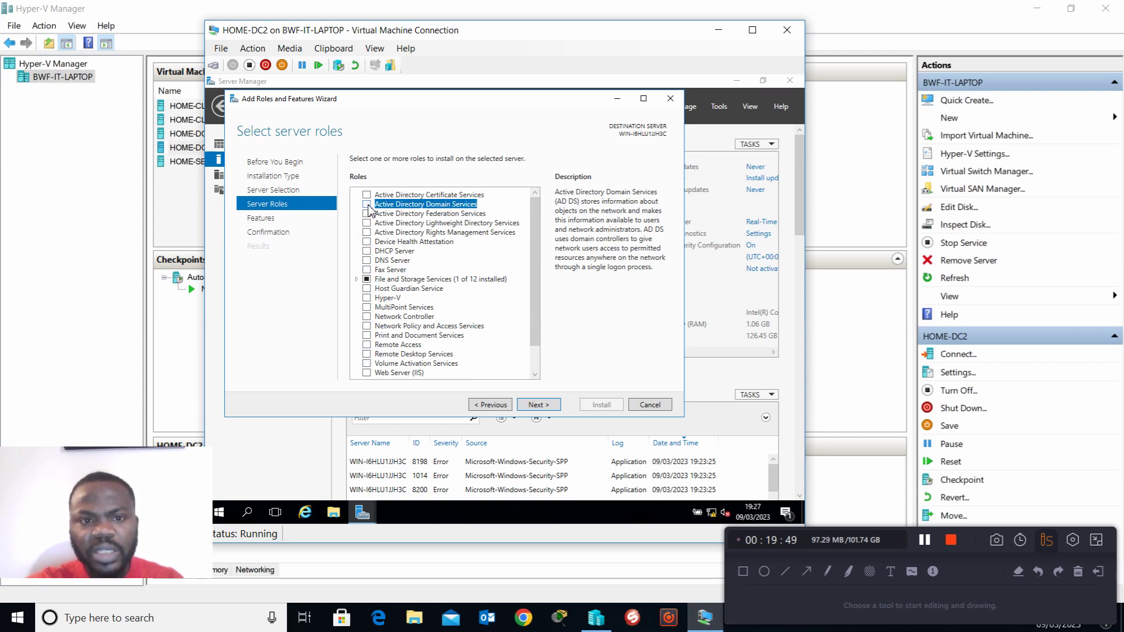
left_click(367, 205)
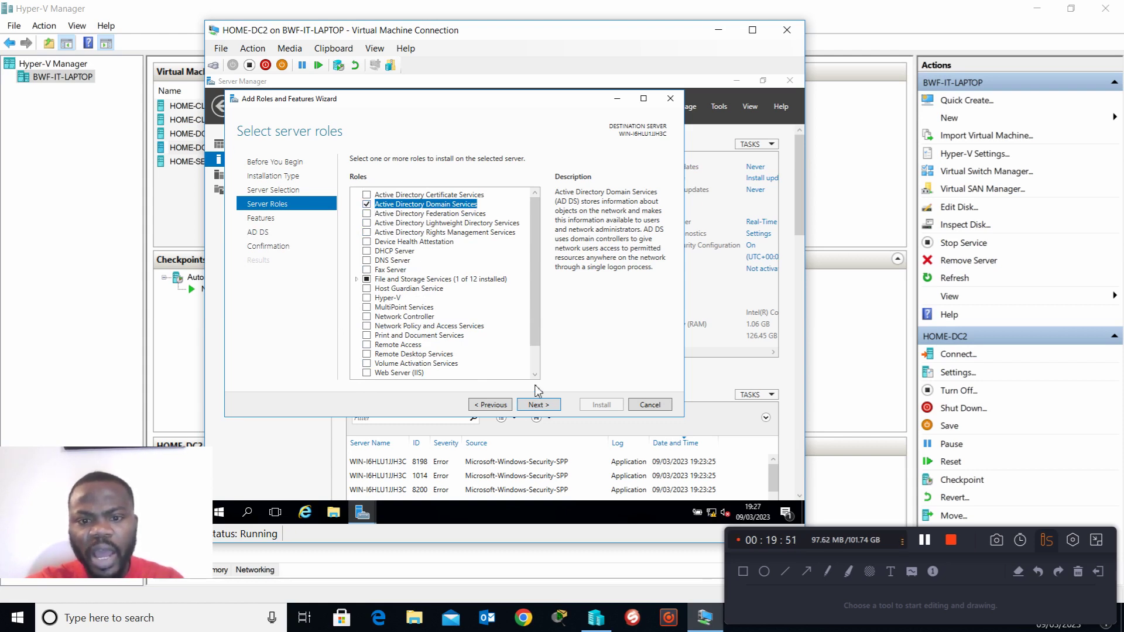
Step: Keep the preselected features, install the Active Directory Domain Services role, and close the wizard once installation finishes
left_click(537, 405)
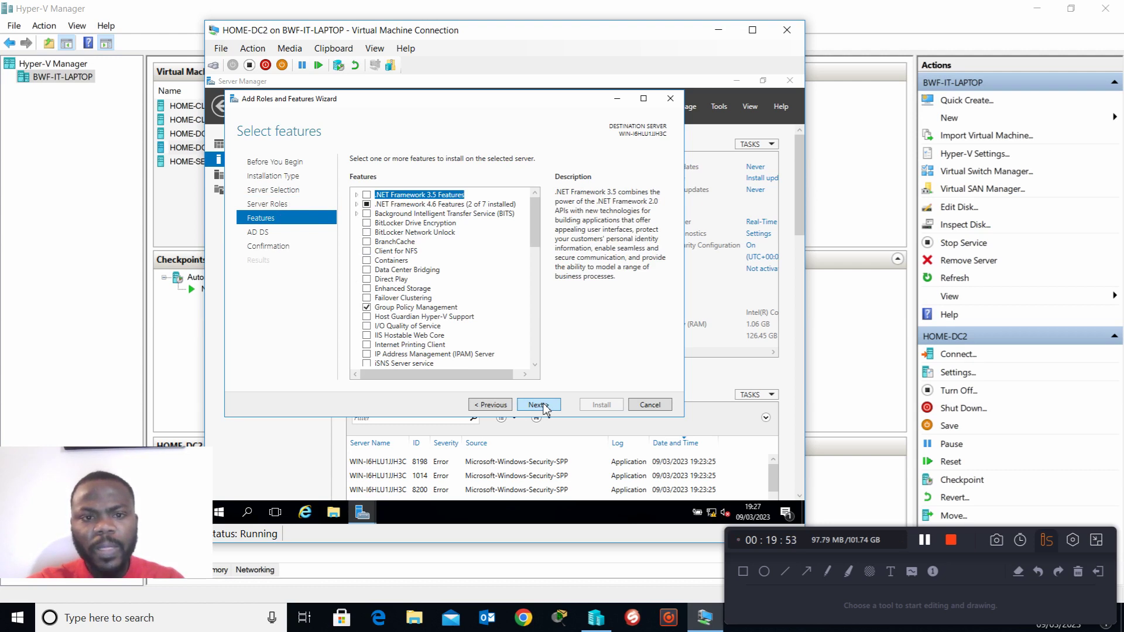
left_click(536, 408)
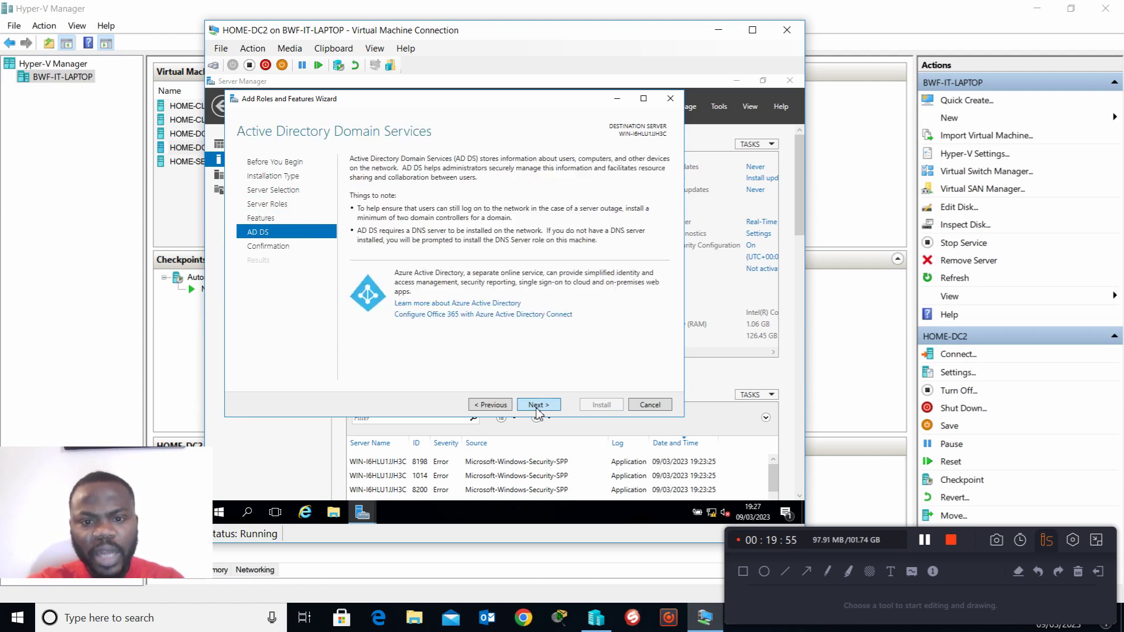
left_click(536, 408)
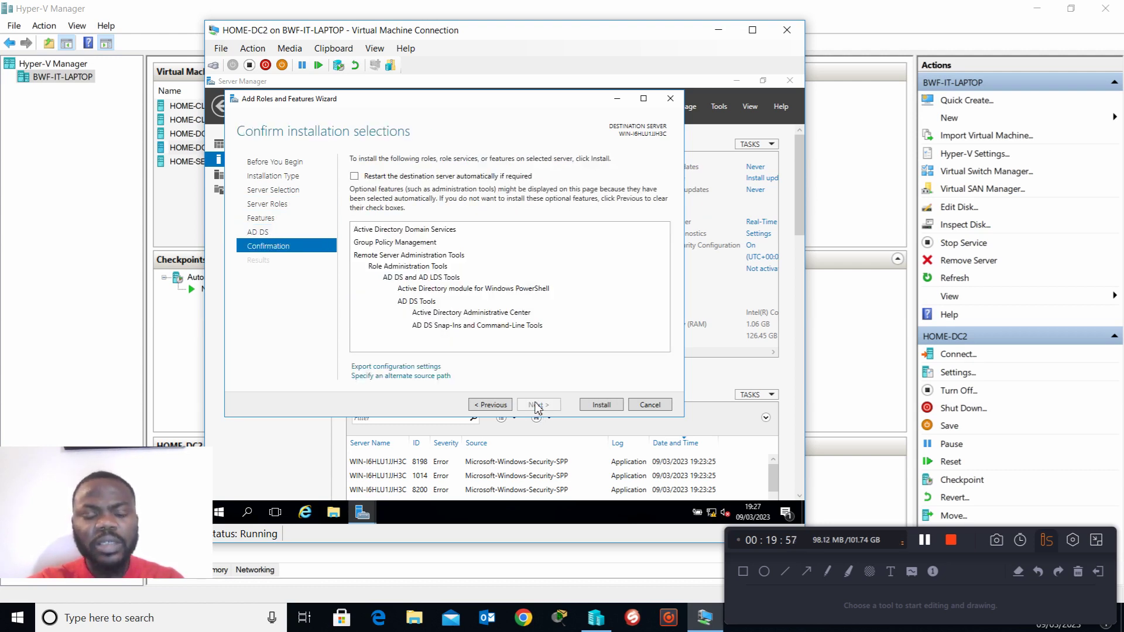
left_click(601, 405)
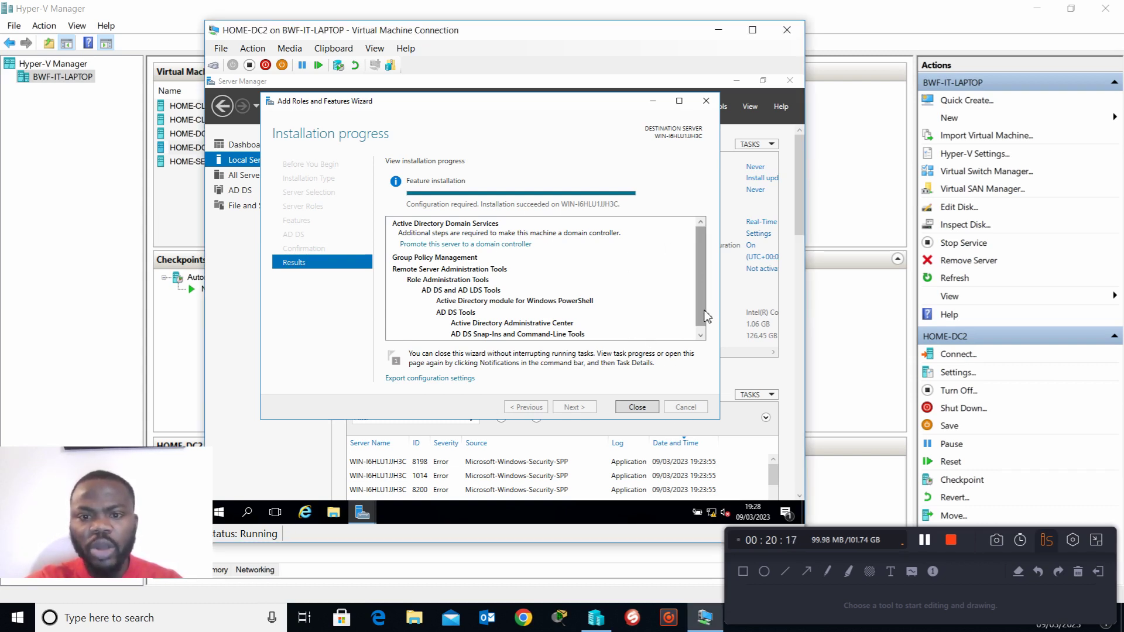
left_click(636, 407)
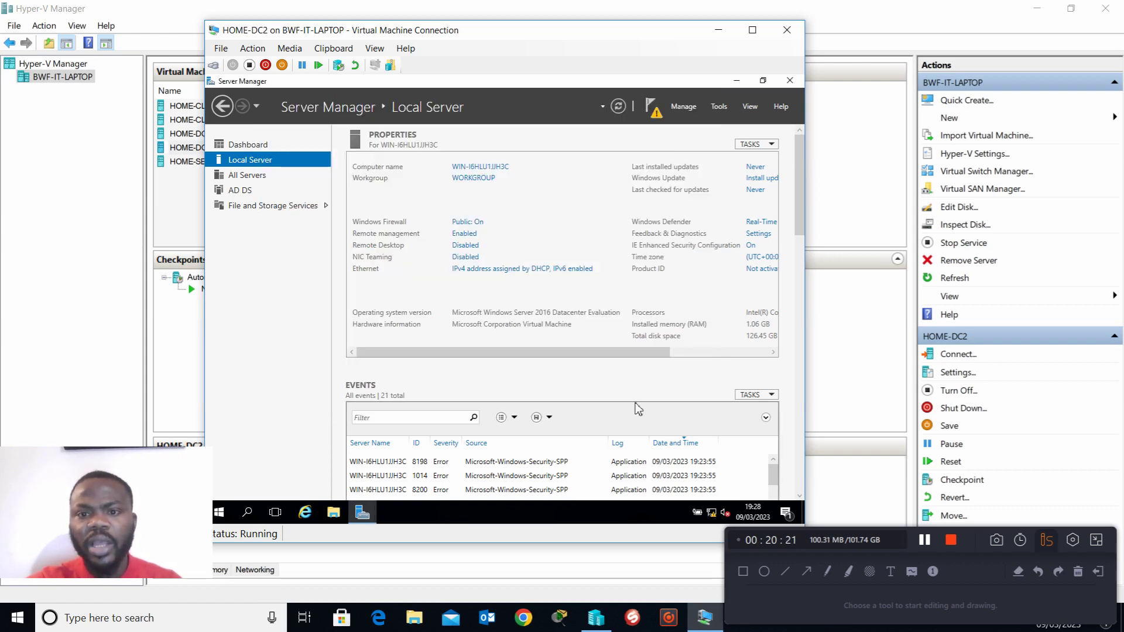
Step: Start promoting this server to a domain controller from the post-deployment notification and reposition the configuration wizard
left_click(653, 110)
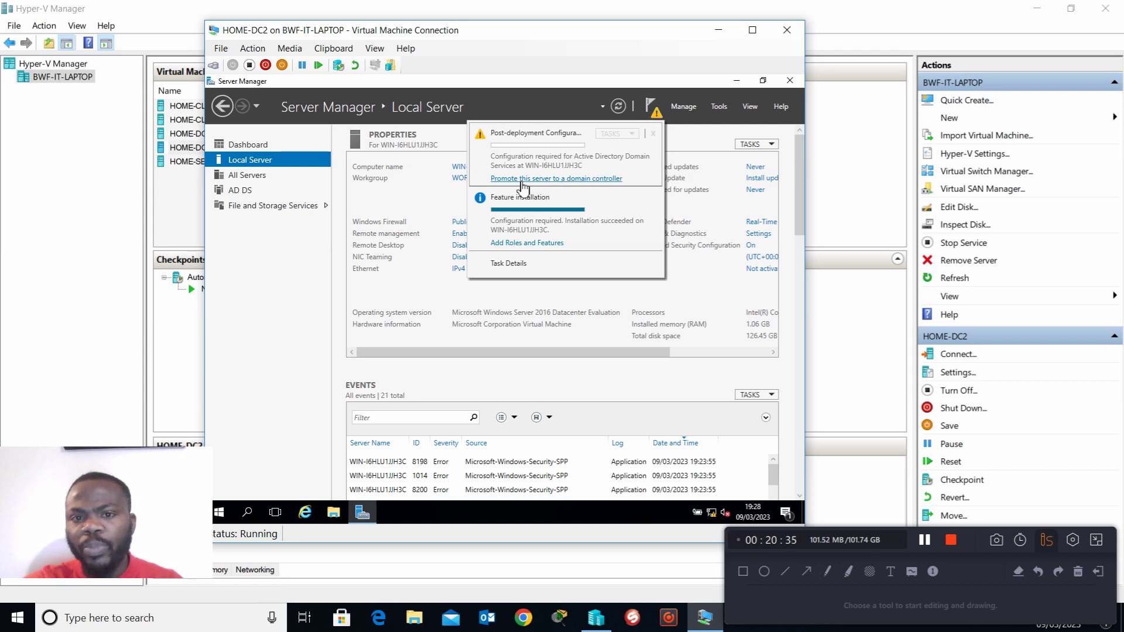
left_click(578, 186)
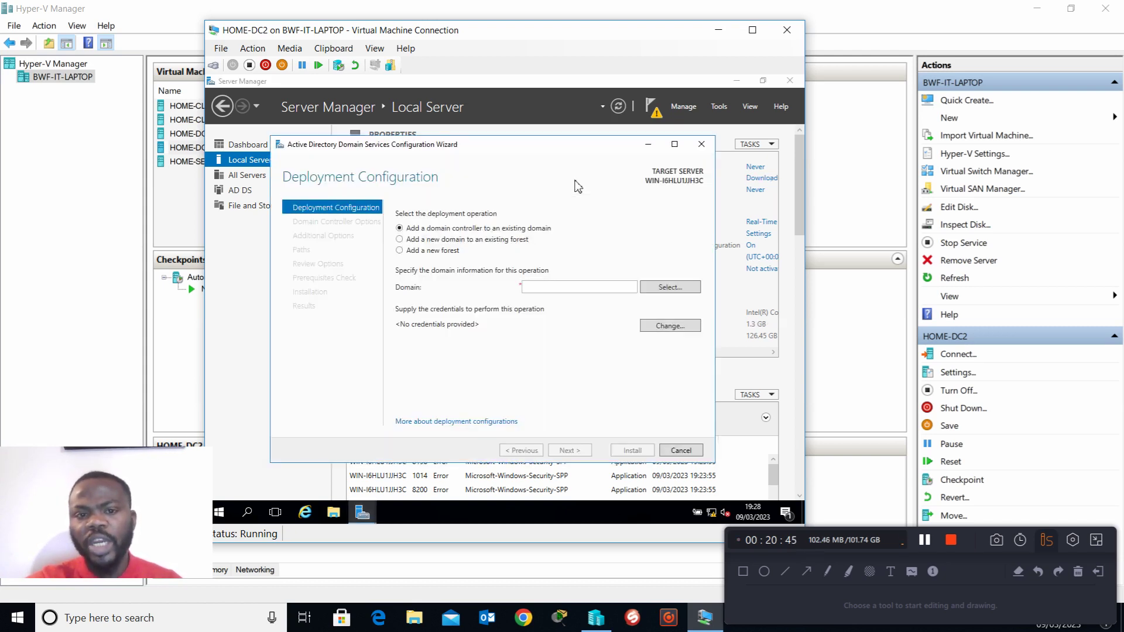
left_click_drag(555, 150, 553, 137)
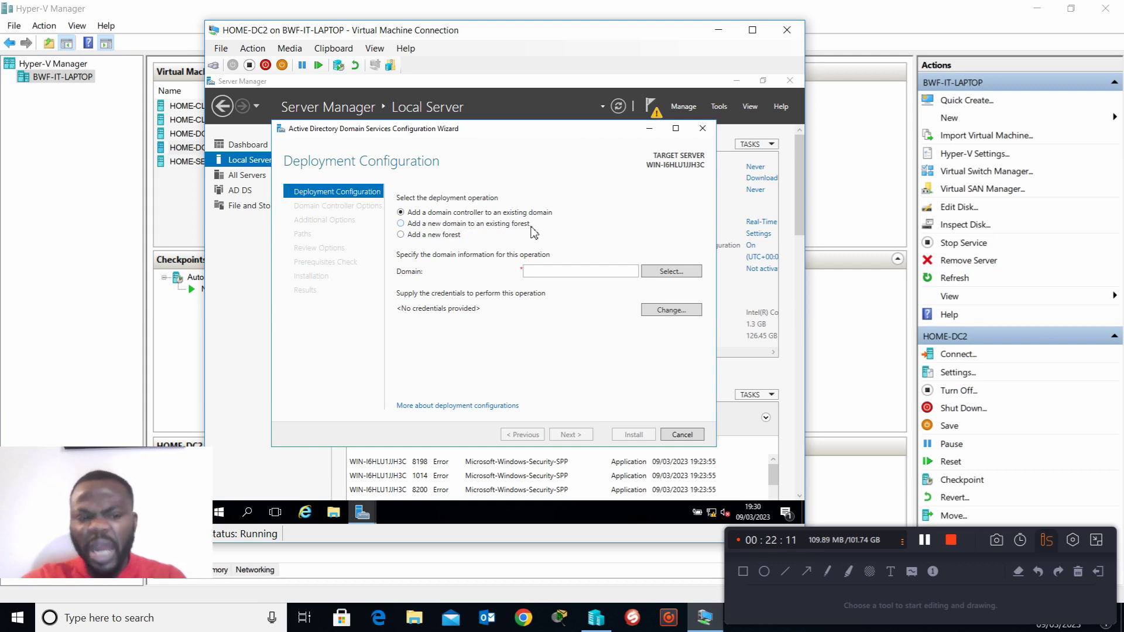
Step: Choose to add a new forest and set its root domain name to Haniftech.com
left_click(400, 235)
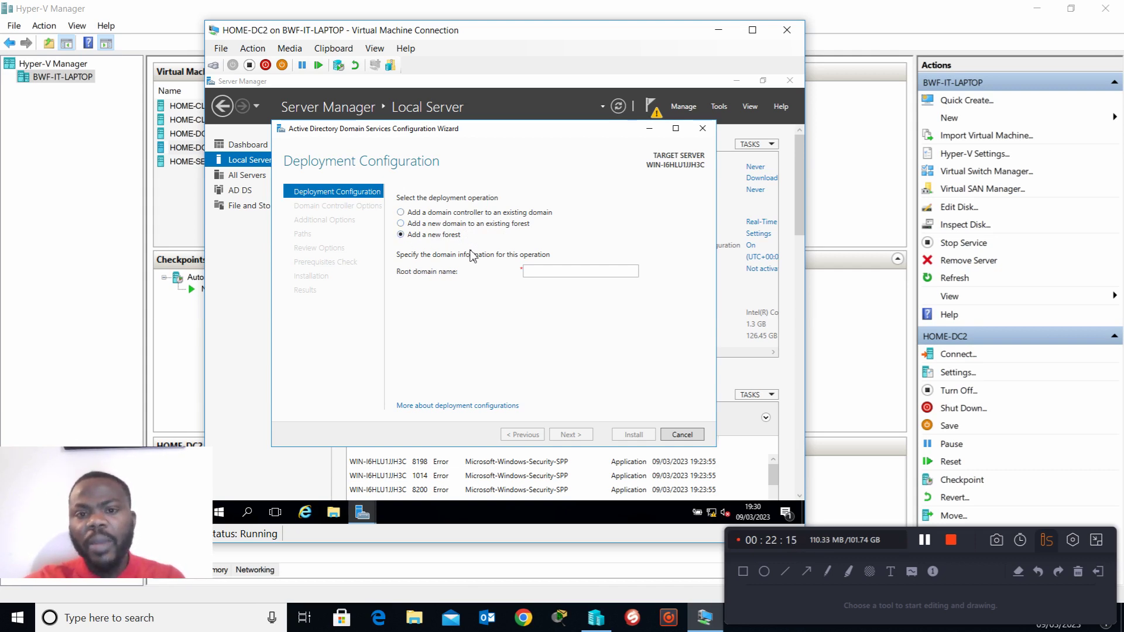
left_click(574, 277)
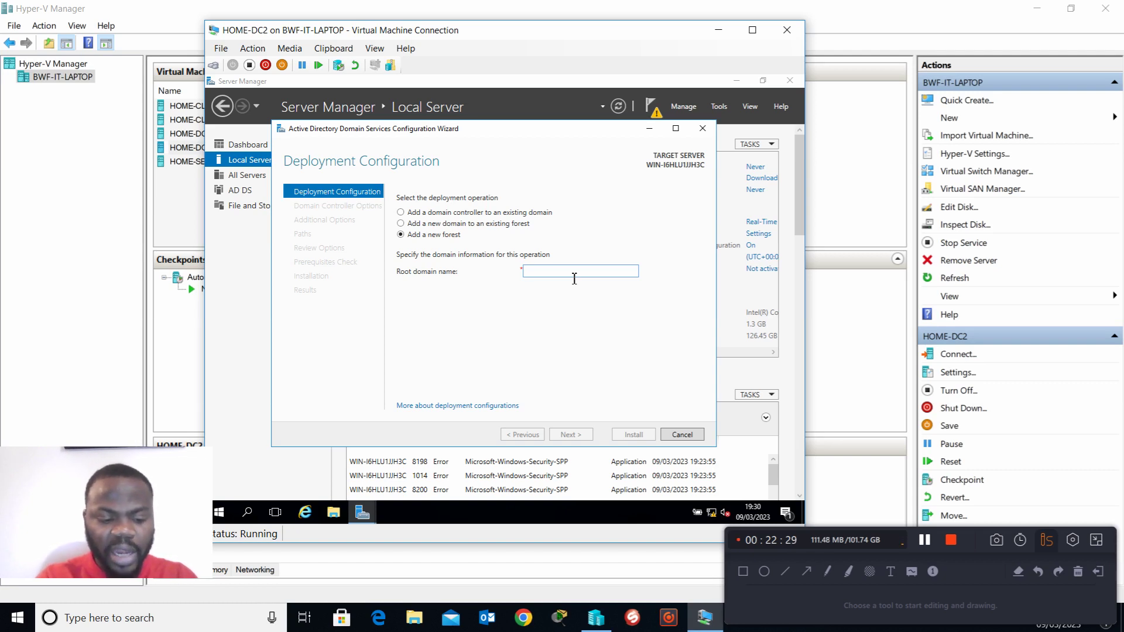
type("Hanifte")
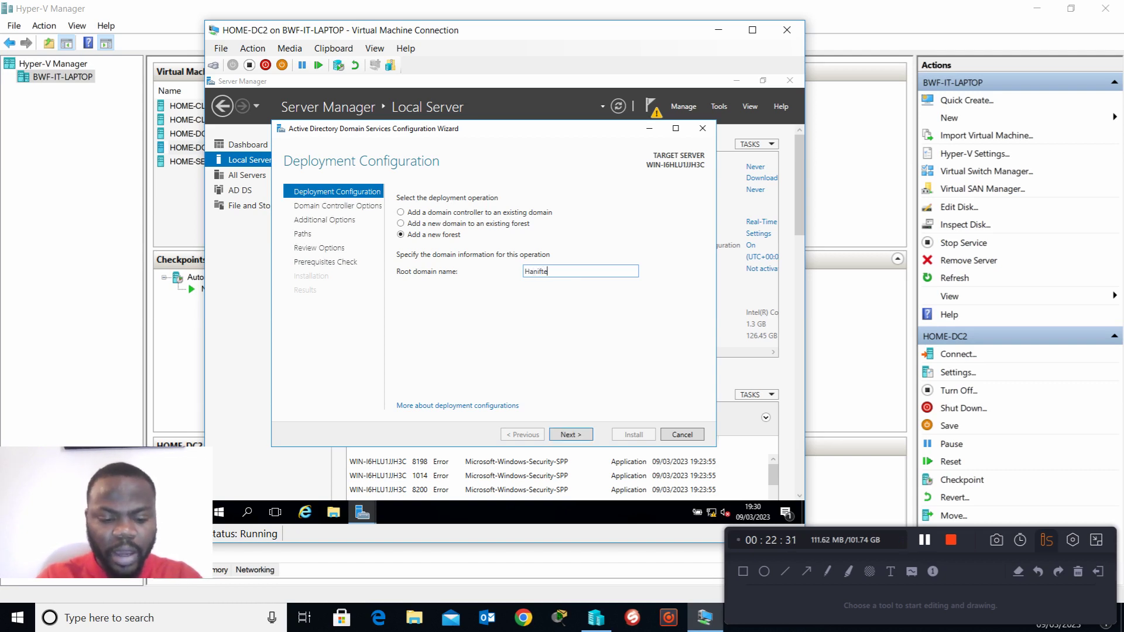
type("ch.com")
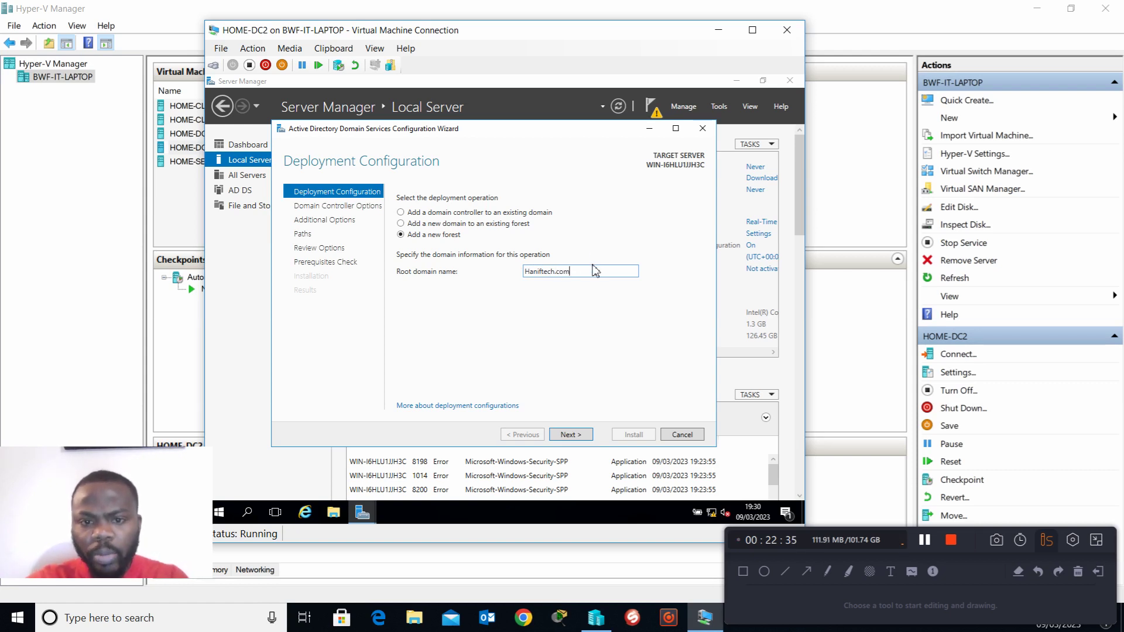
Step: Highlight the root domain name Haniftech.com and continue to the domain controller options
left_click_drag(597, 272, 525, 277)
left_click(568, 276)
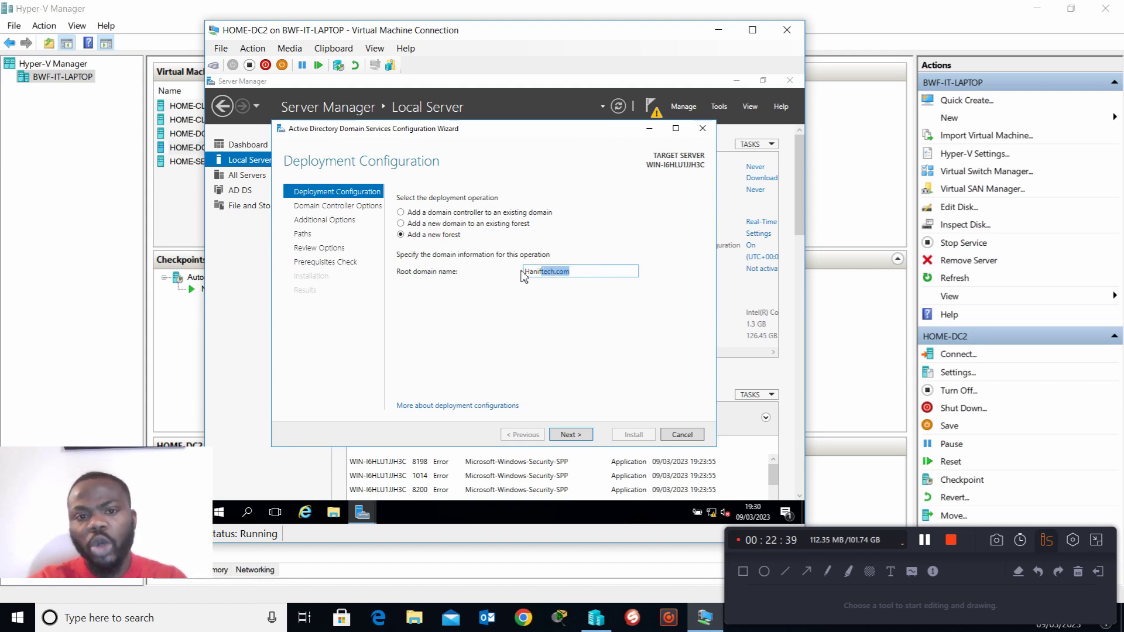
left_click(589, 276)
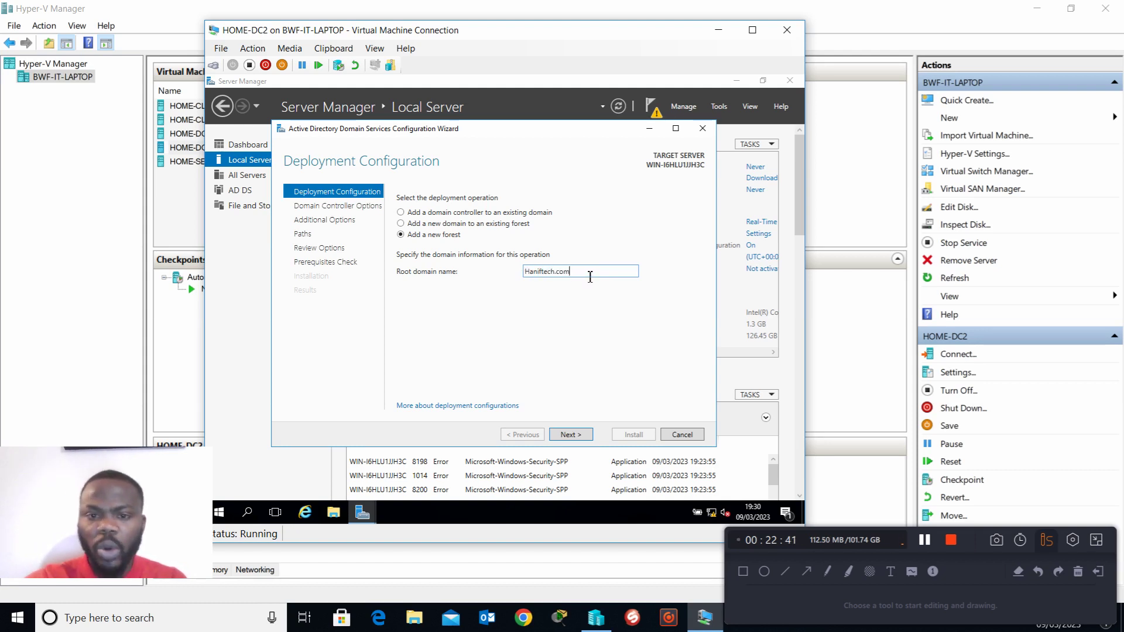
left_click_drag(589, 277, 533, 277)
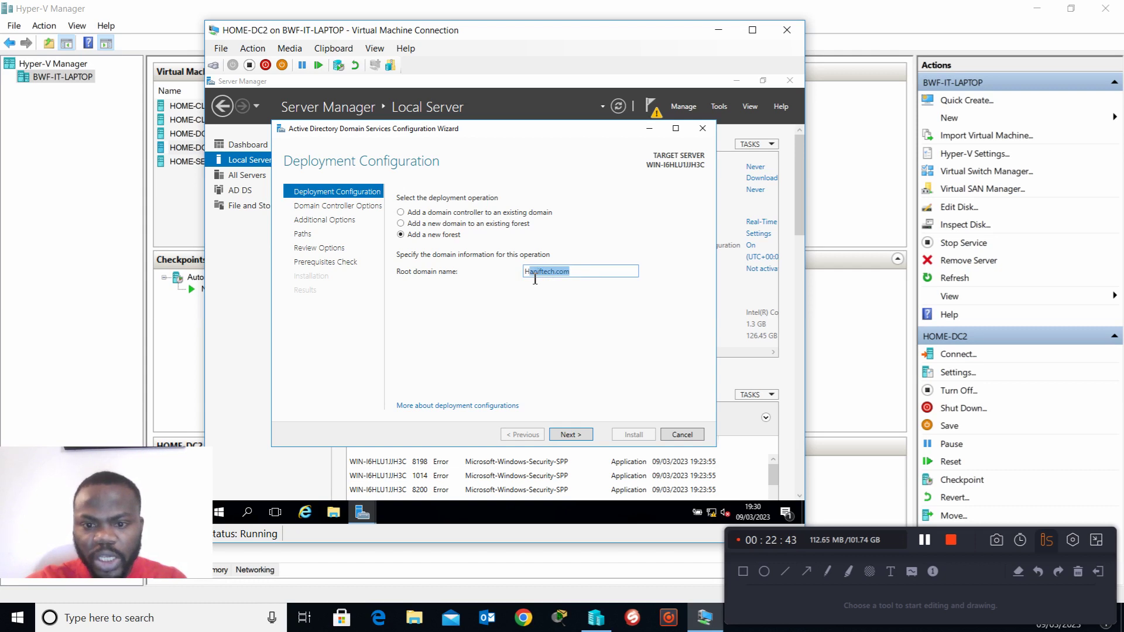
left_click(574, 443)
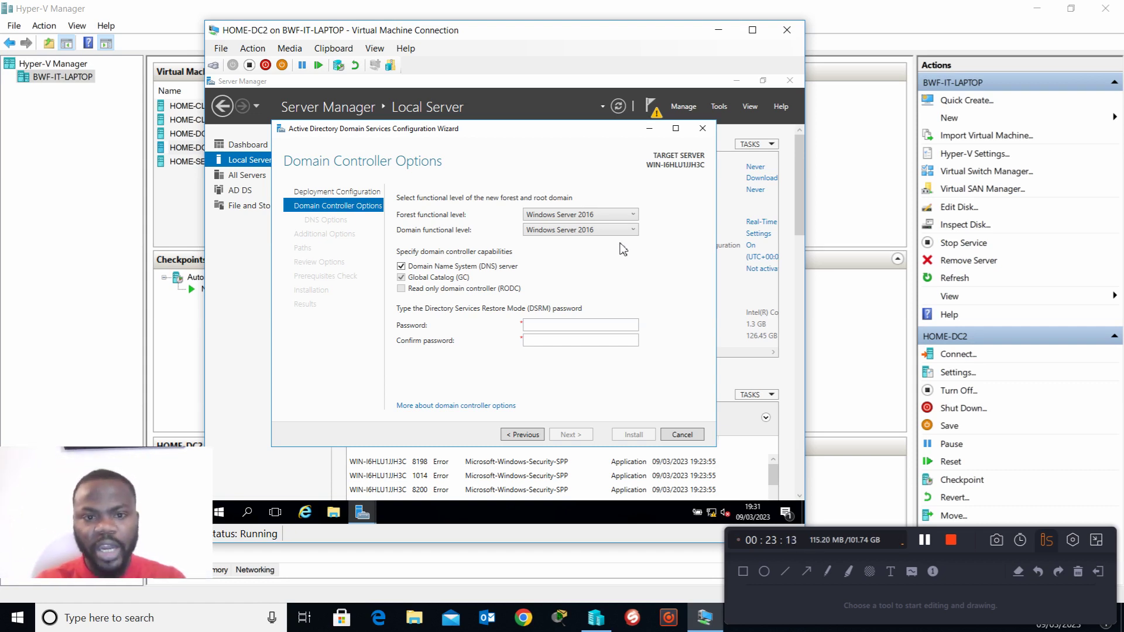
Step: Enter and confirm the Directory Services Restore Mode password, keeping the Windows Server 2016 functional levels and DNS server capability
left_click(540, 326)
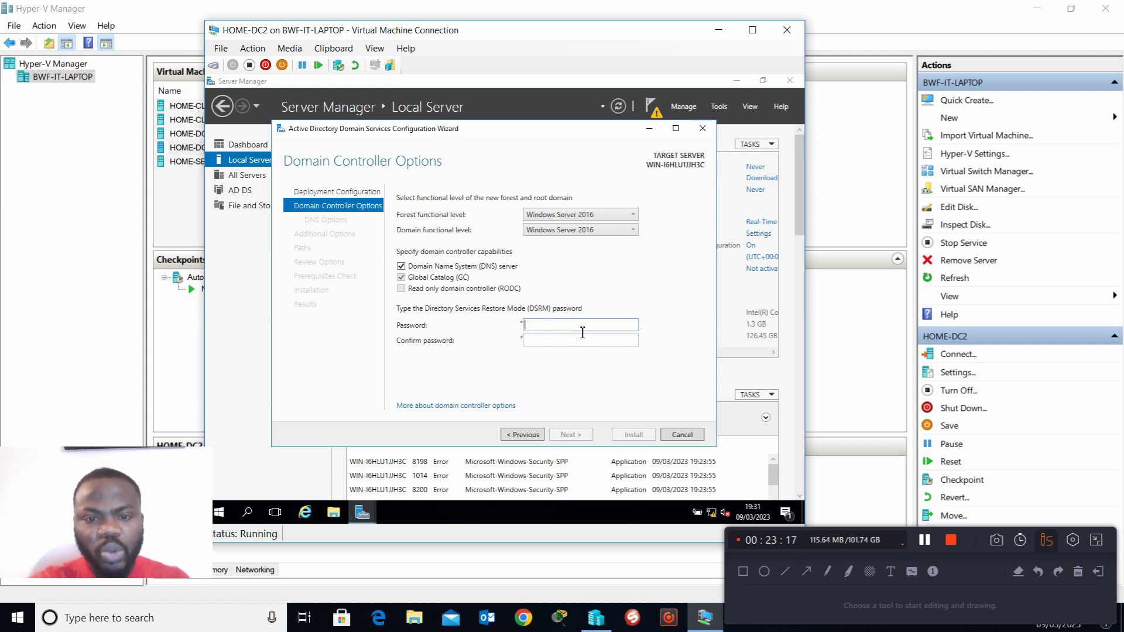
type("*****")
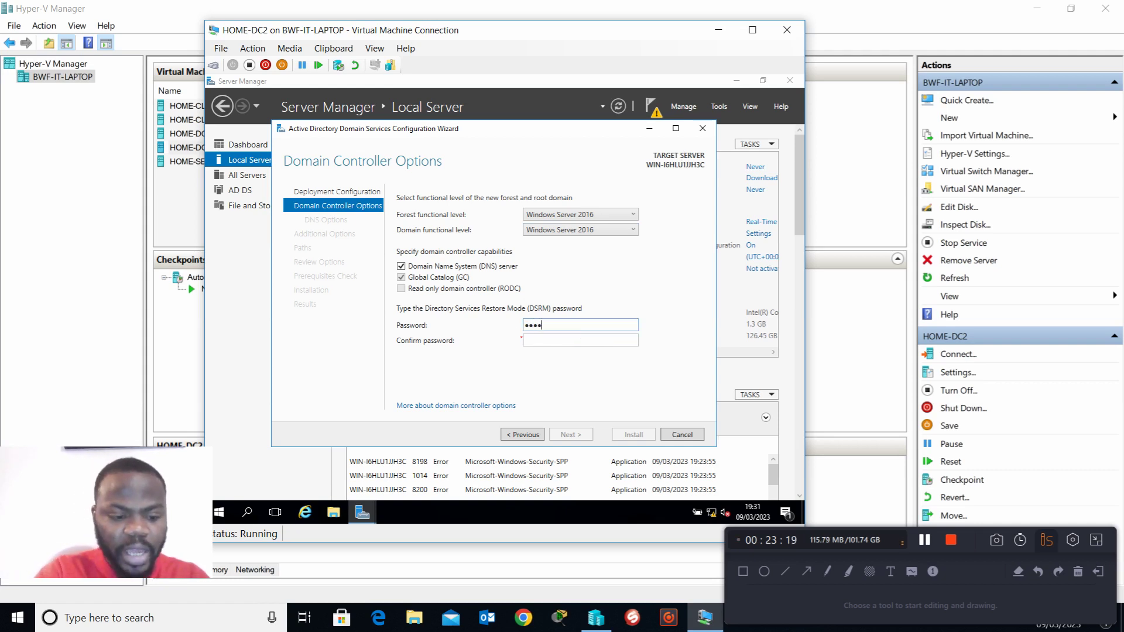
type("***")
left_click(582, 335)
type("********")
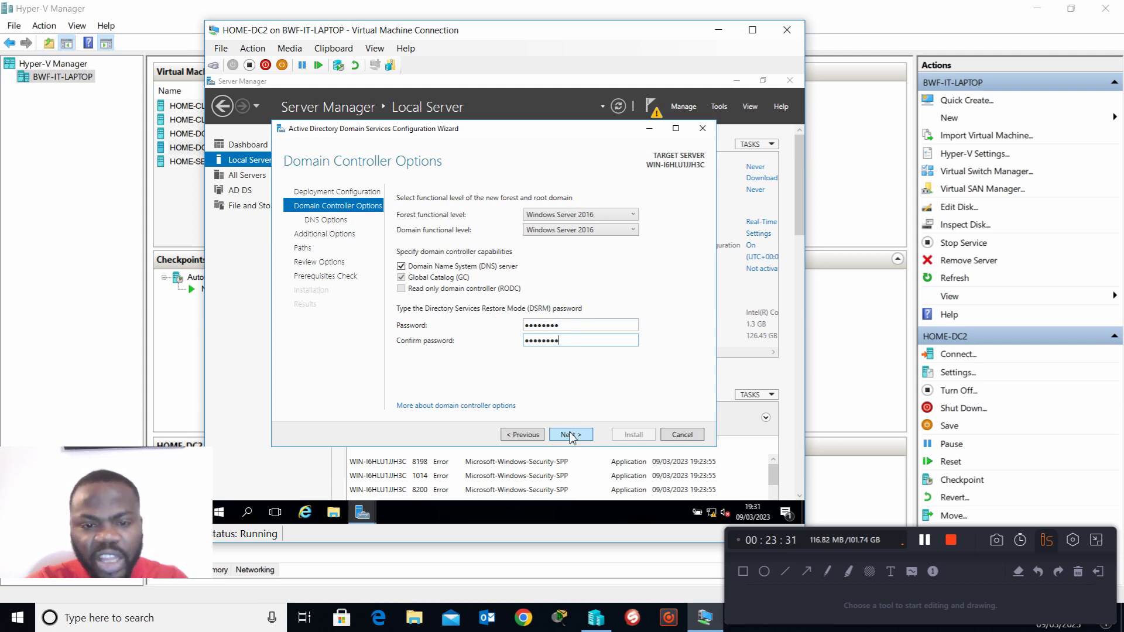
left_click(568, 435)
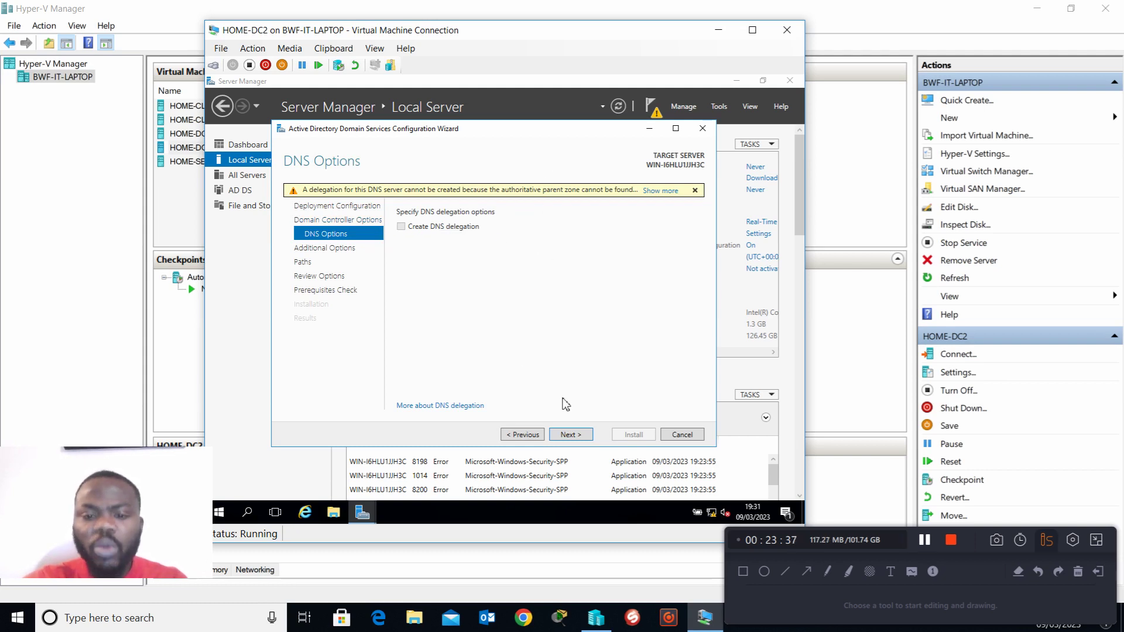
Step: Try to run the prerequisites check with the default DNS, NetBIOS name and folder settings, and cancel the configuration wizard
left_click(572, 434)
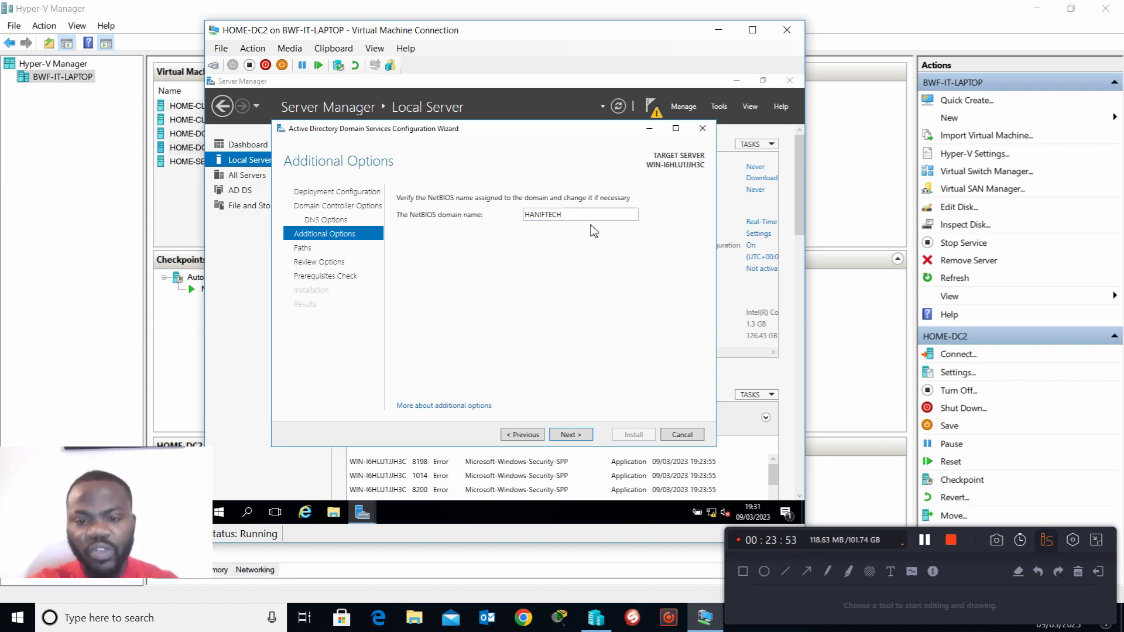
left_click(576, 436)
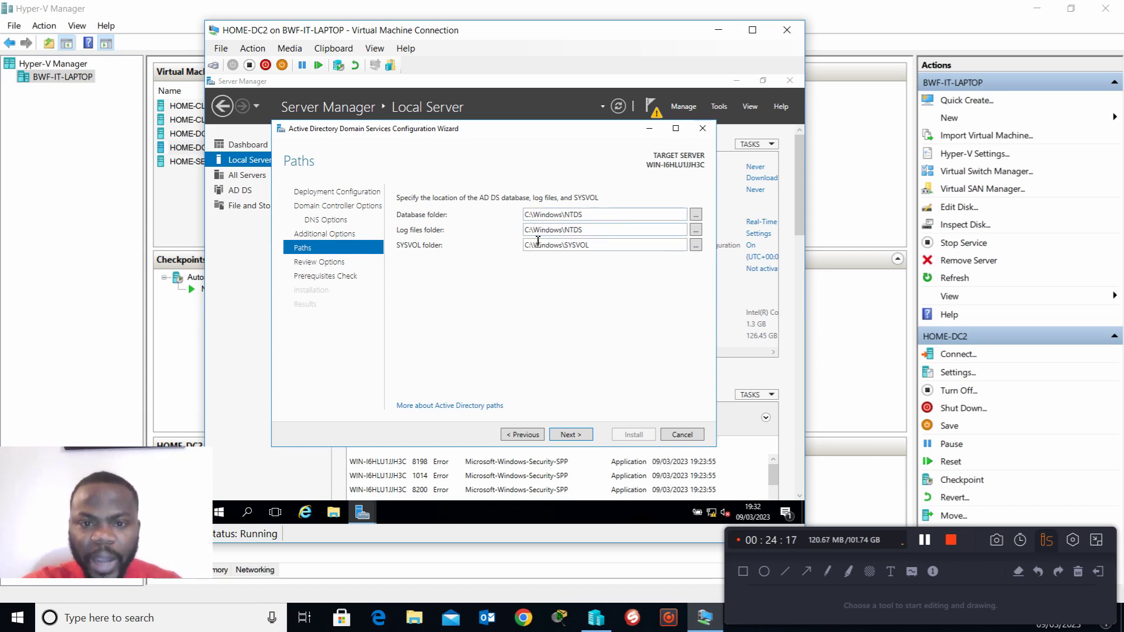
left_click(574, 440)
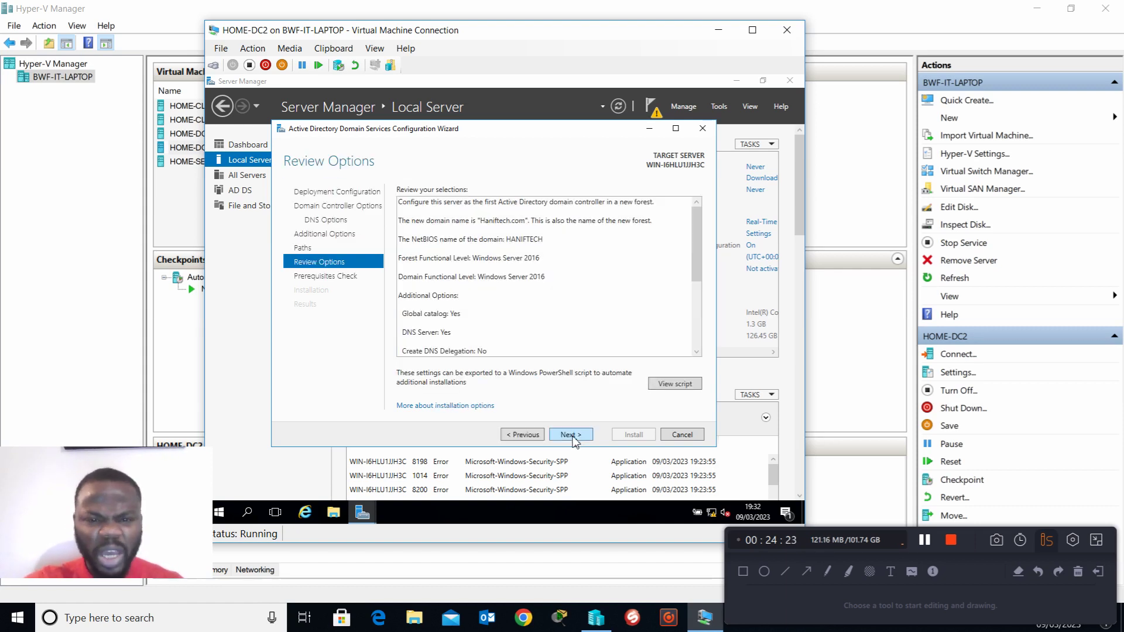
left_click(572, 435)
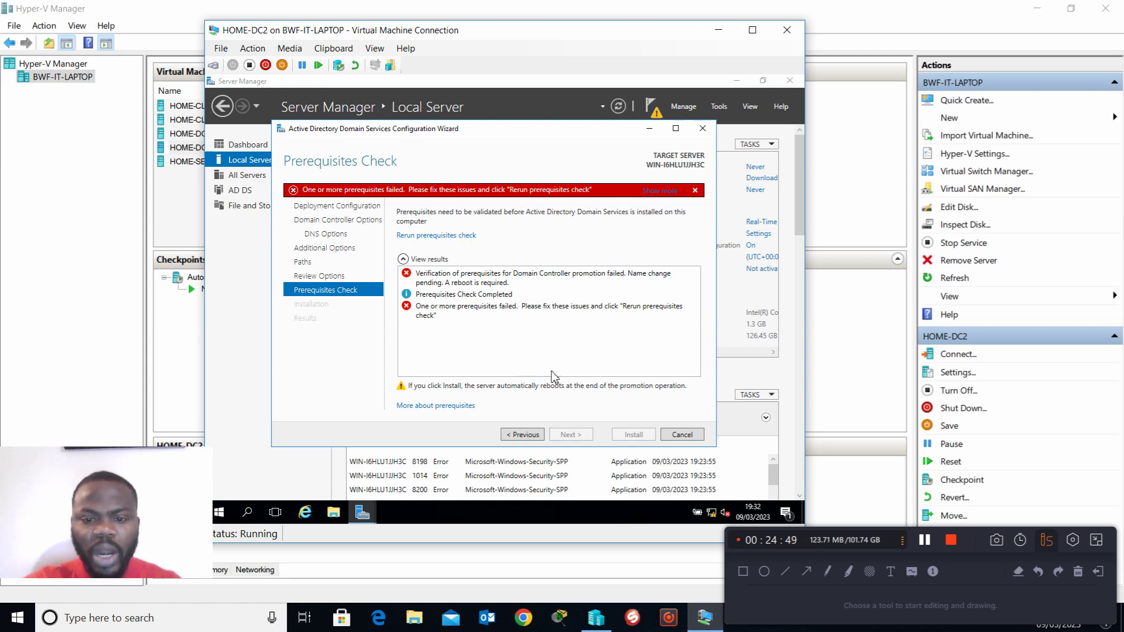
left_click(681, 436)
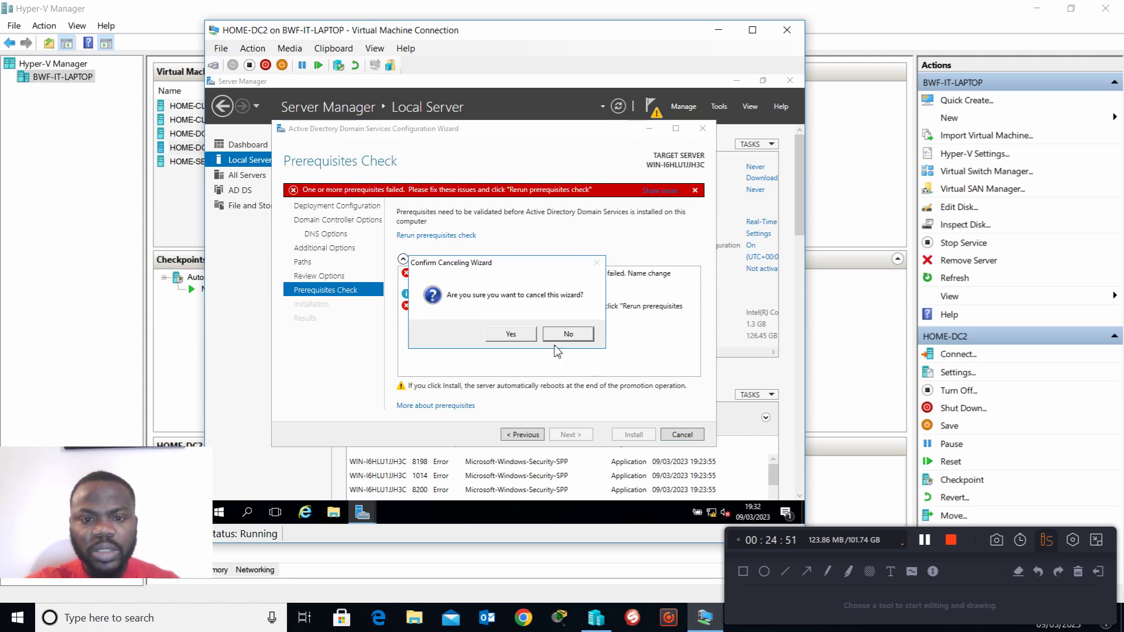
left_click(518, 334)
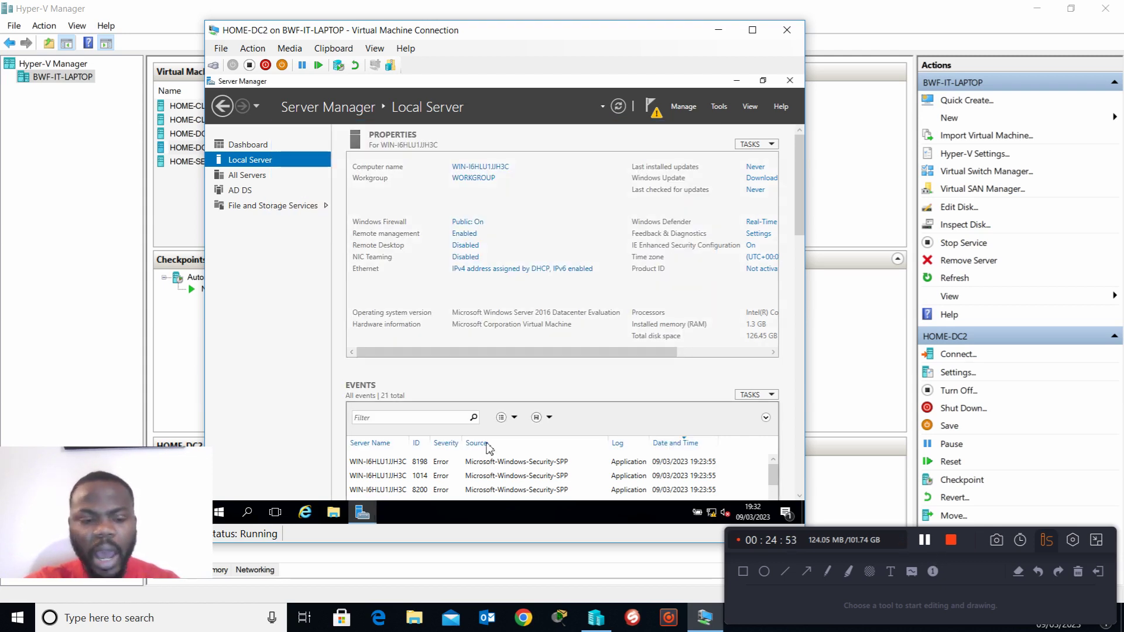
Step: Restart the HOME-DC2 server to apply its pending name change
right_click(221, 516)
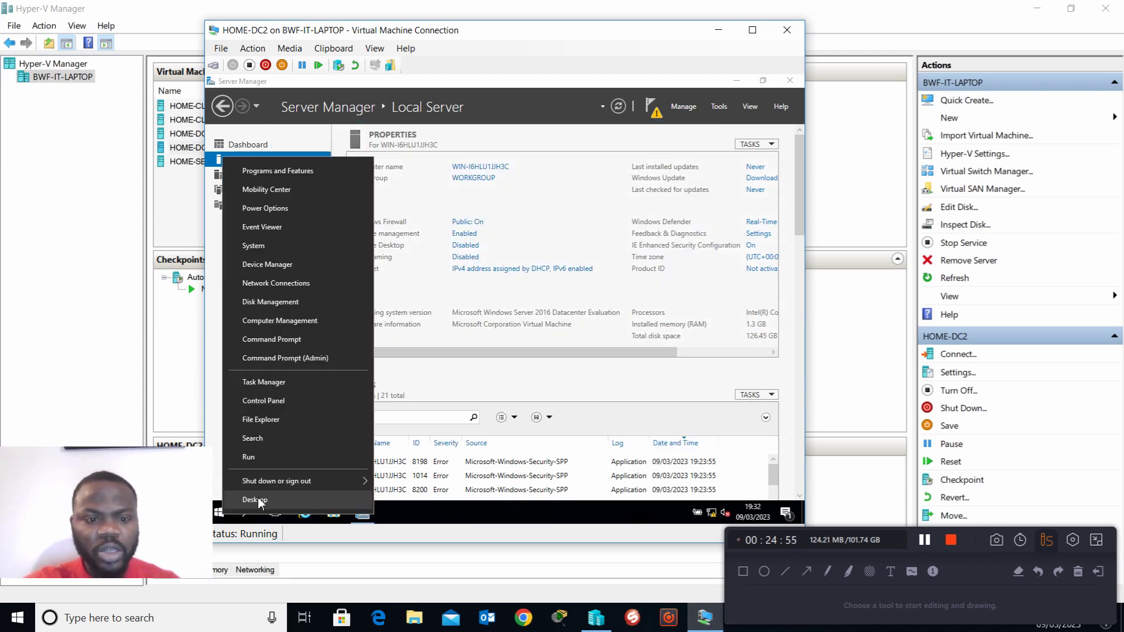
mouse_move(282, 481)
left_click(401, 477)
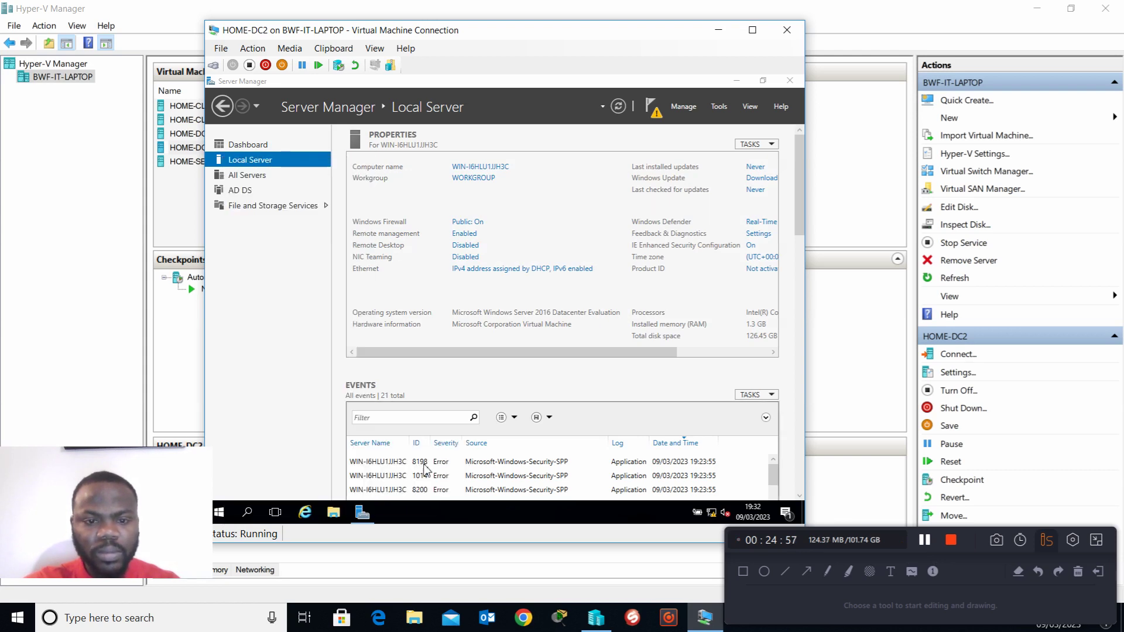
left_click(379, 498)
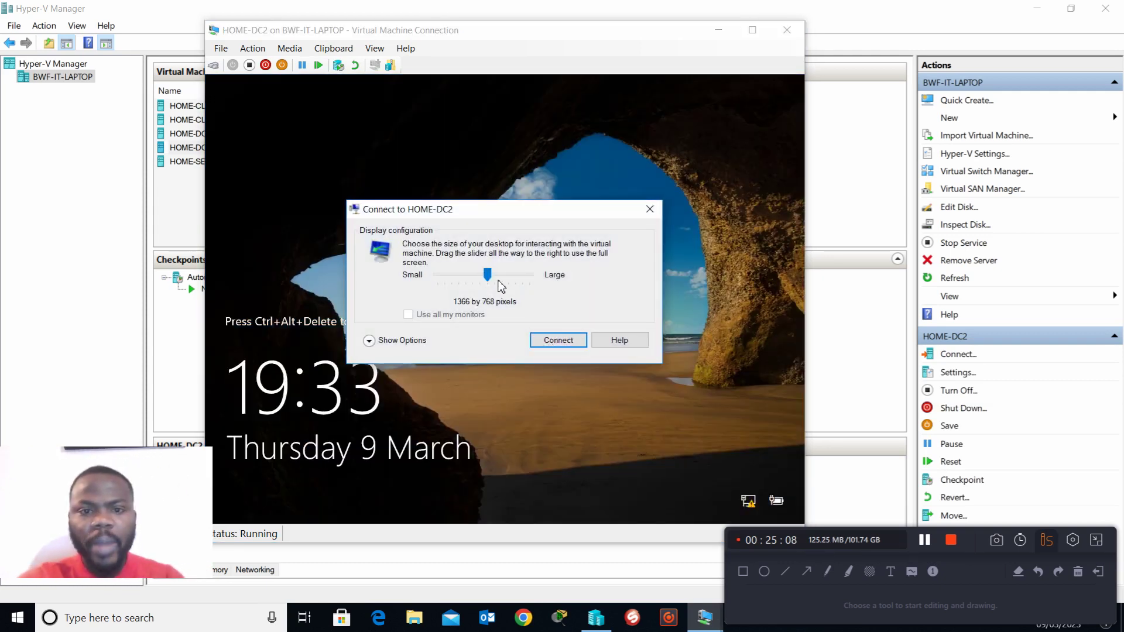
Step: Reconnect to HOME-DC2 with a display size of 1024 by 768 pixels
left_click_drag(487, 275, 451, 278)
left_click(369, 342)
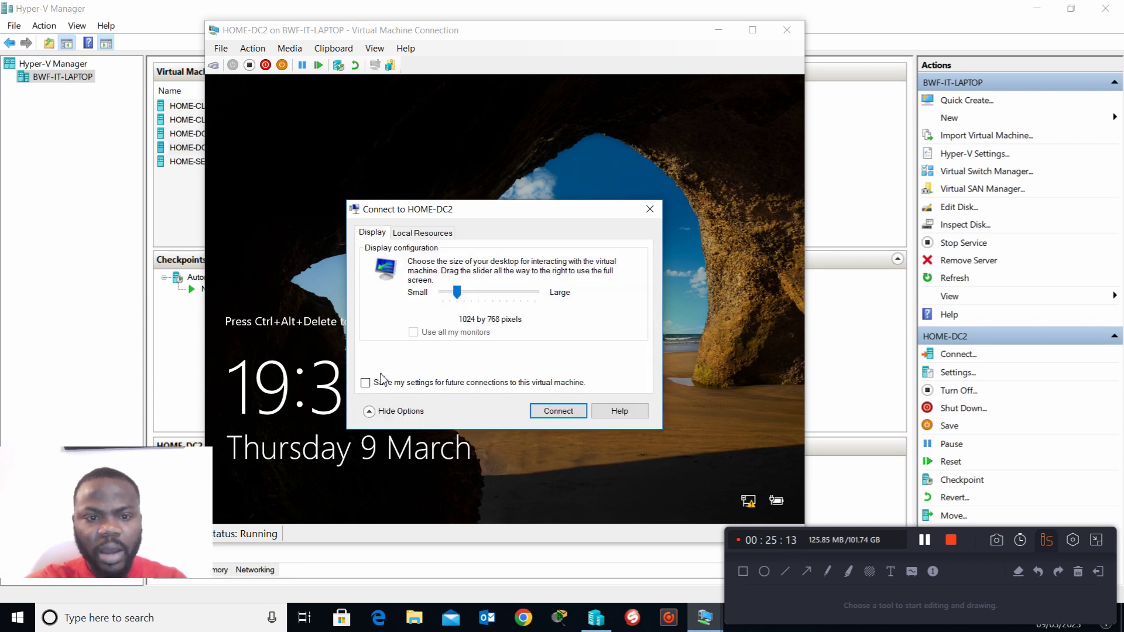
left_click(553, 409)
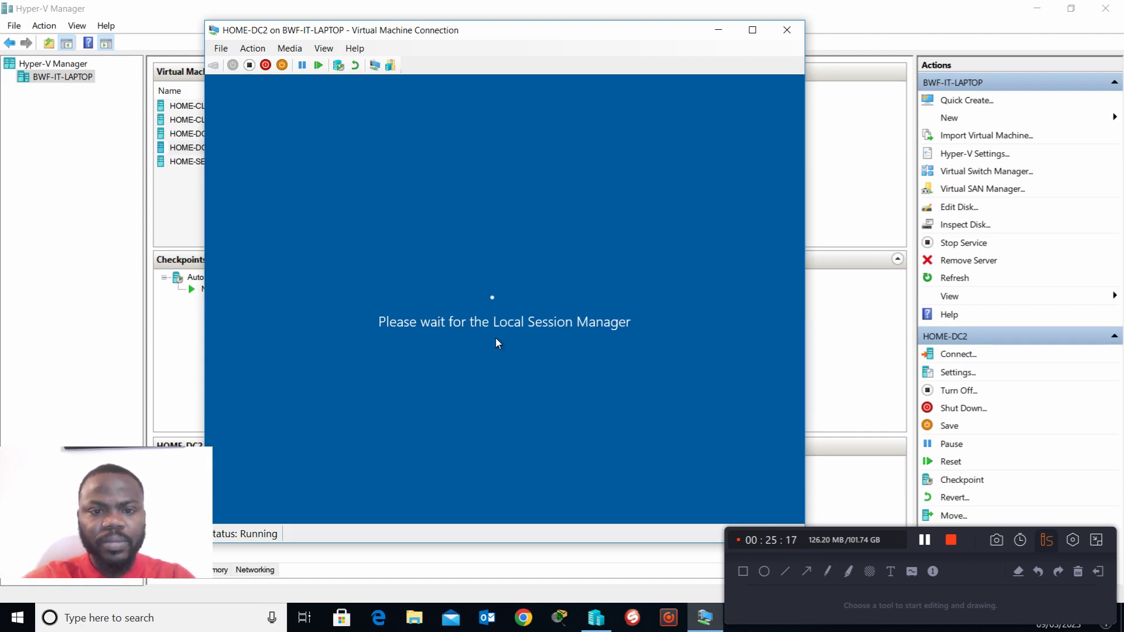
Step: Sign in as Administrator with the account password and reposition the virtual machine window
type("••")
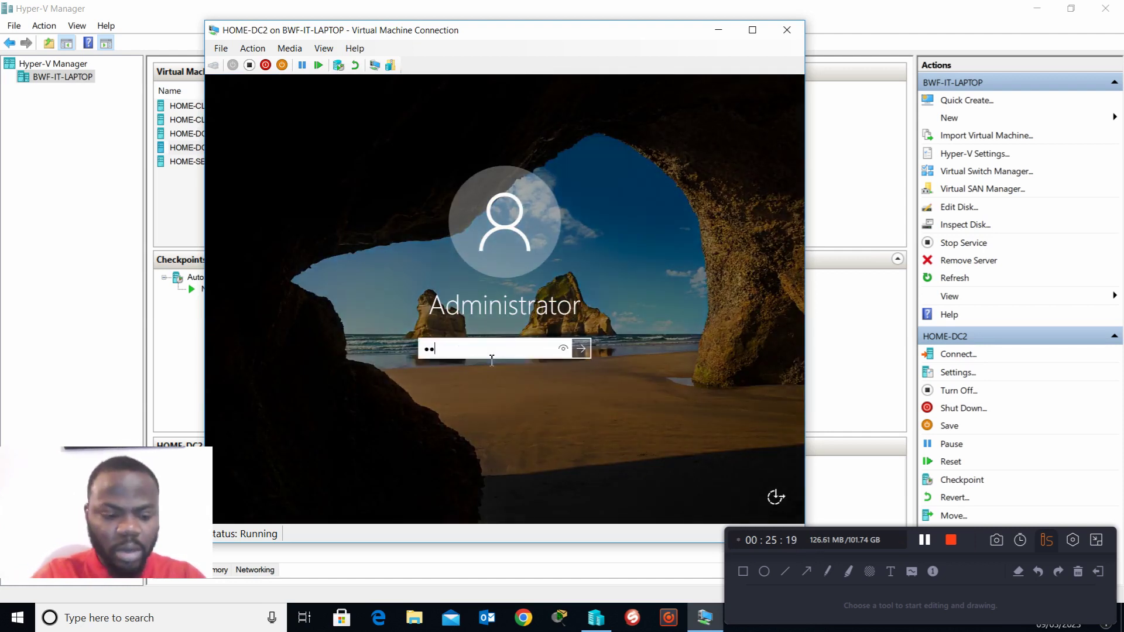
type("•••••")
key("Return")
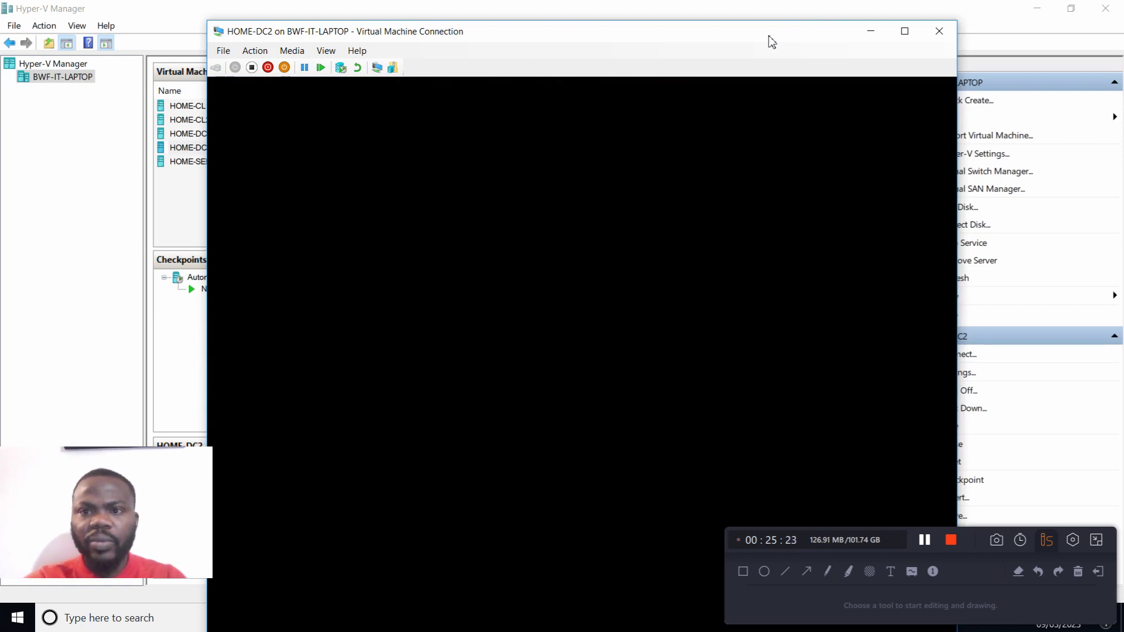
left_click_drag(768, 36, 749, 21)
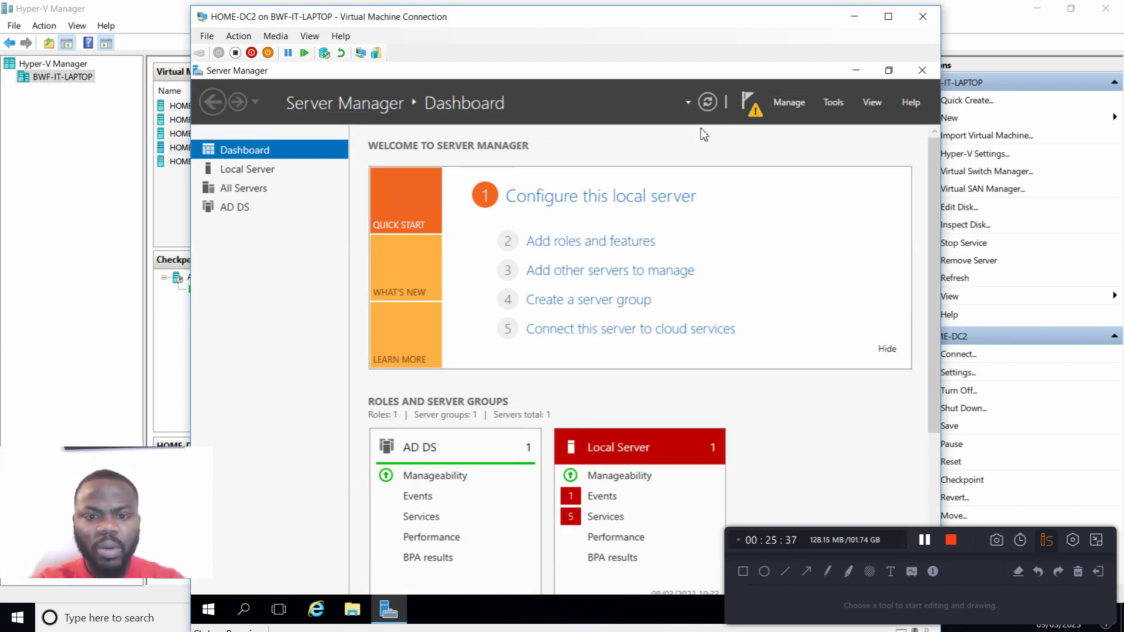
Step: Check the post-deployment notification and the list of Active Directory tools, and refresh the dashboard
left_click(755, 115)
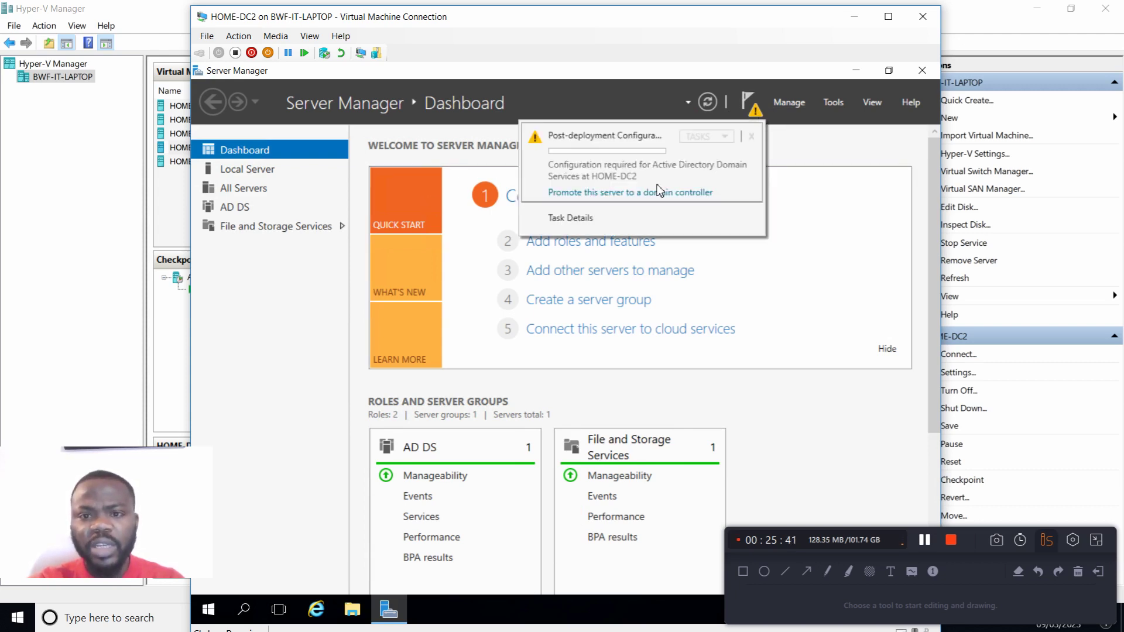
left_click(839, 105)
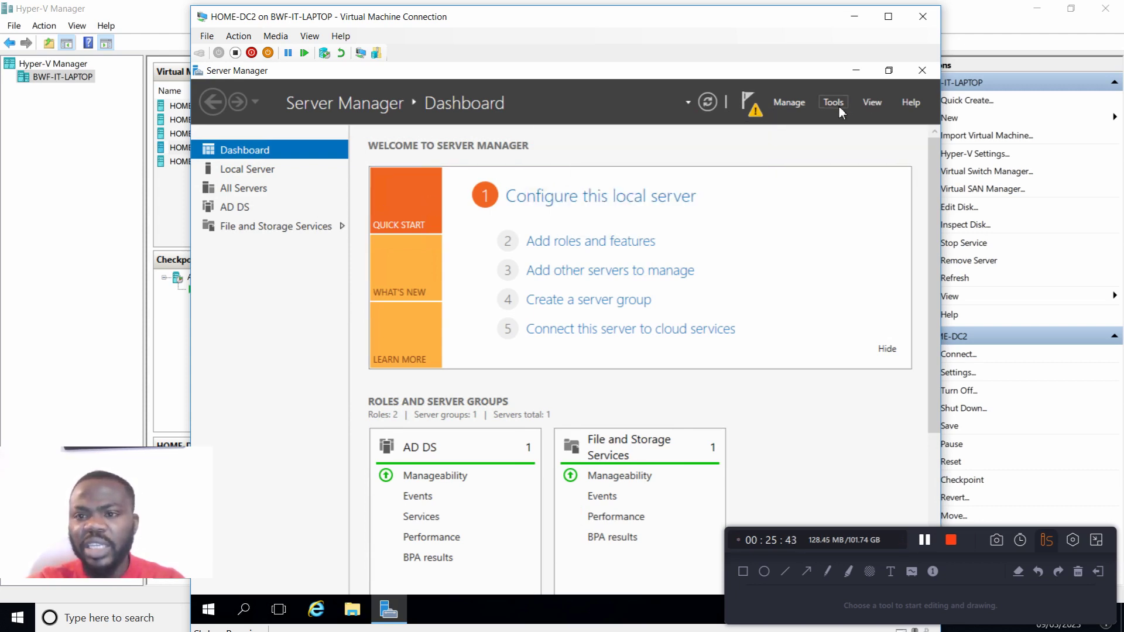
left_click(840, 103)
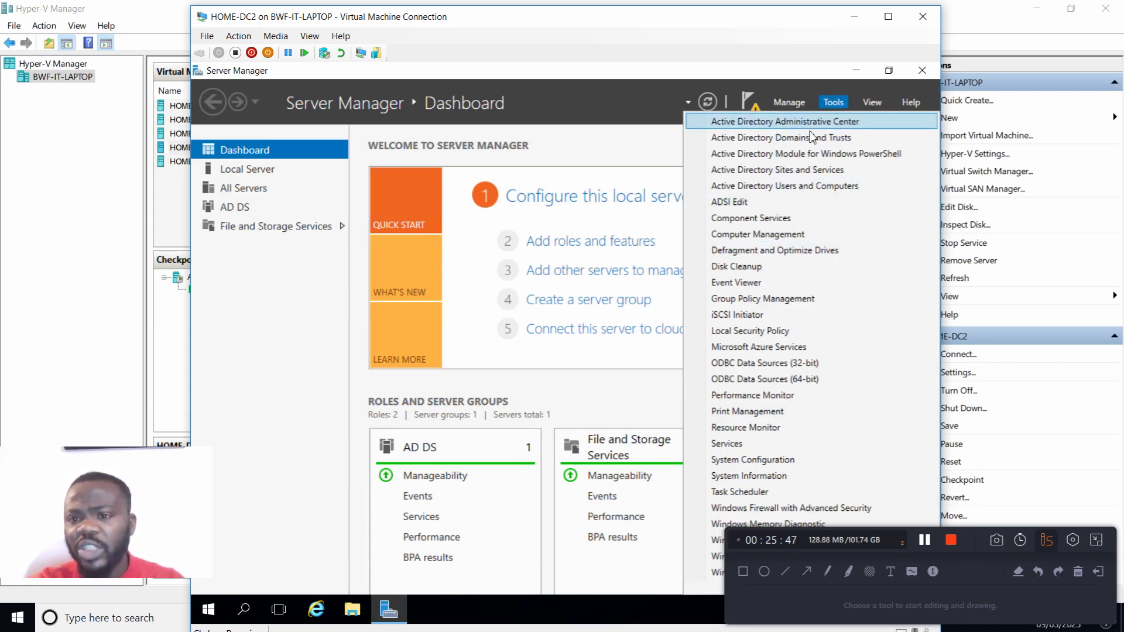
left_click(759, 107)
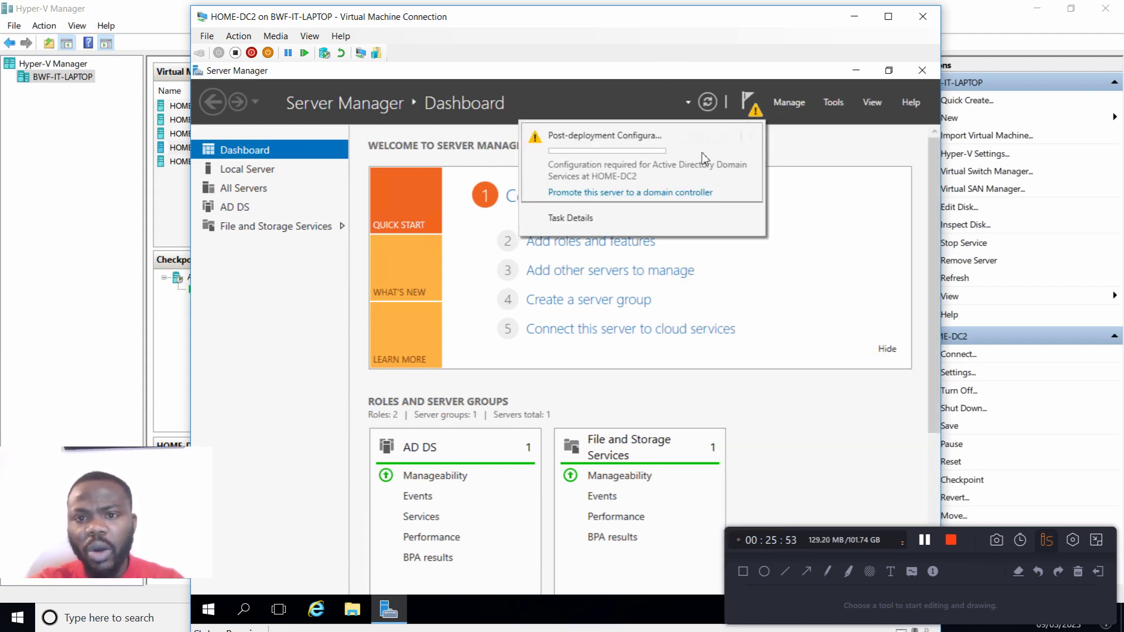
left_click(710, 103)
left_click(746, 106)
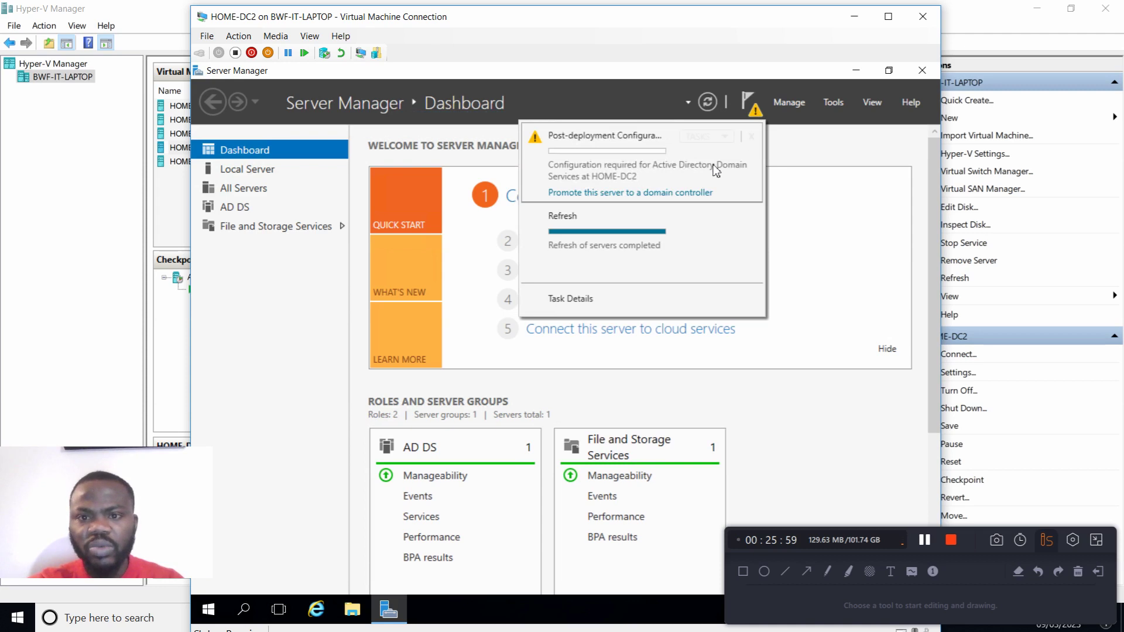
left_click(625, 193)
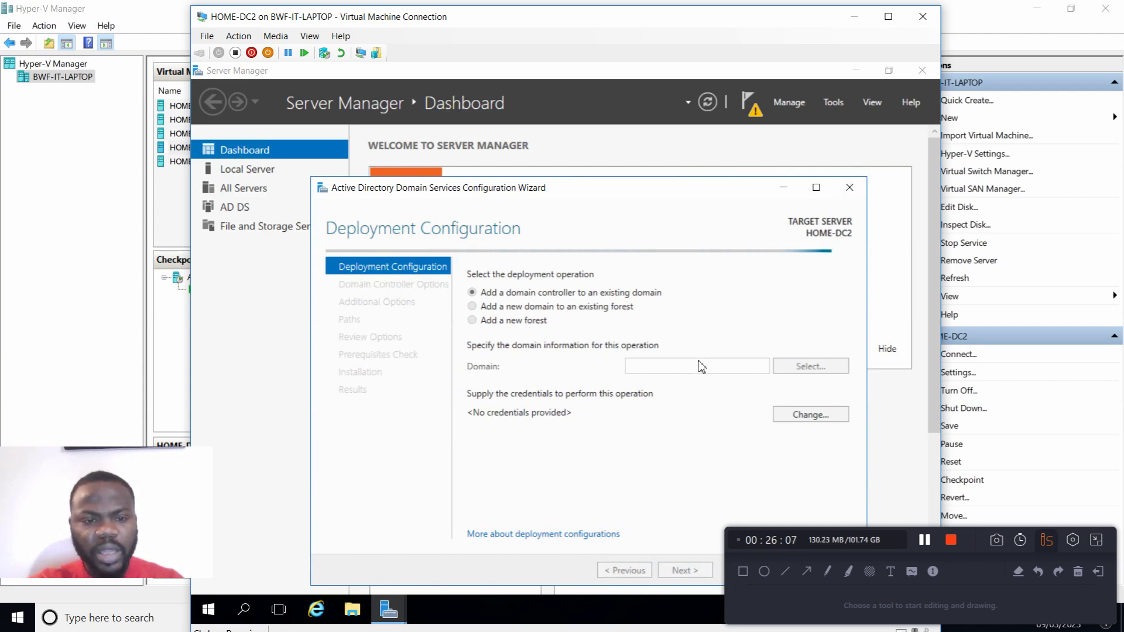
left_click(849, 187)
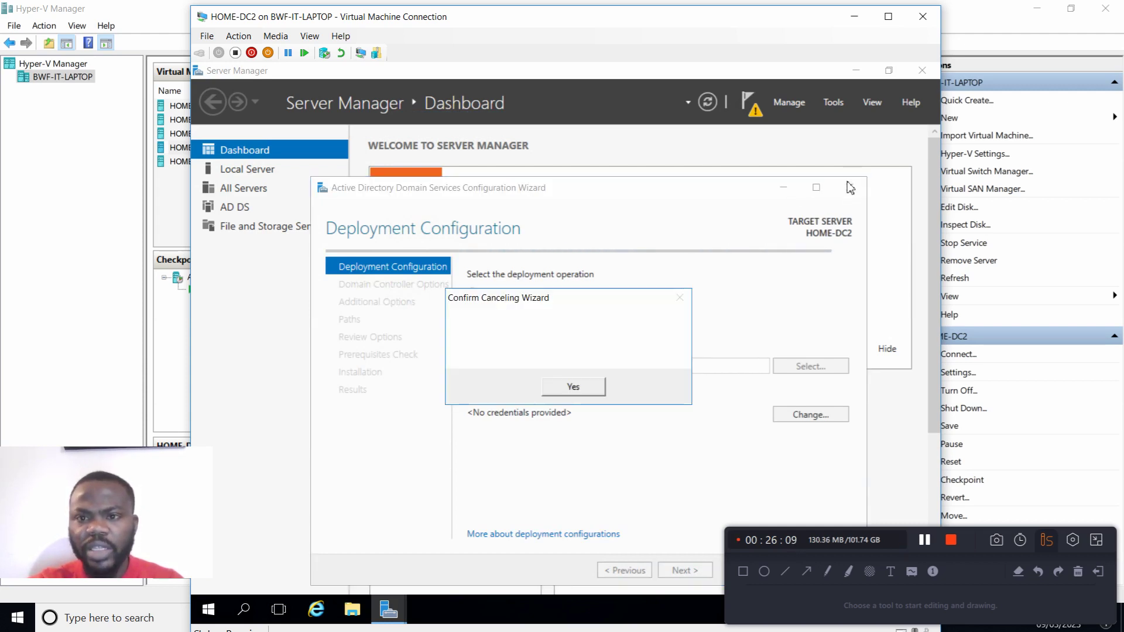
left_click(600, 388)
Step: Open Active Directory Users and Computers to check for a domain, dismiss its message, and close it
left_click(833, 103)
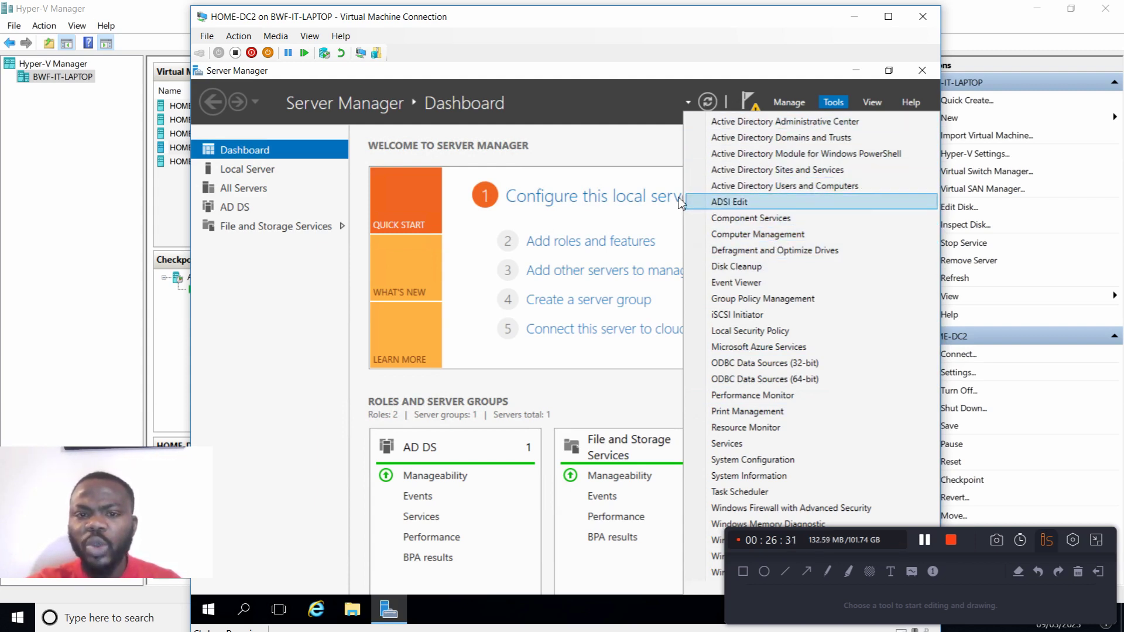
left_click(609, 105)
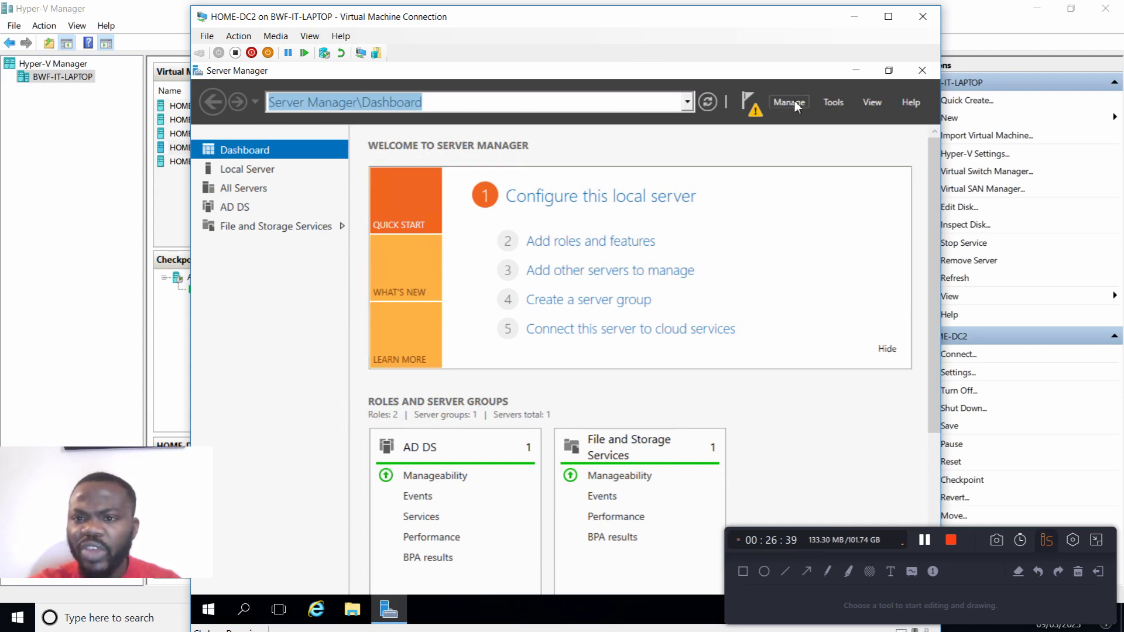
left_click(838, 106)
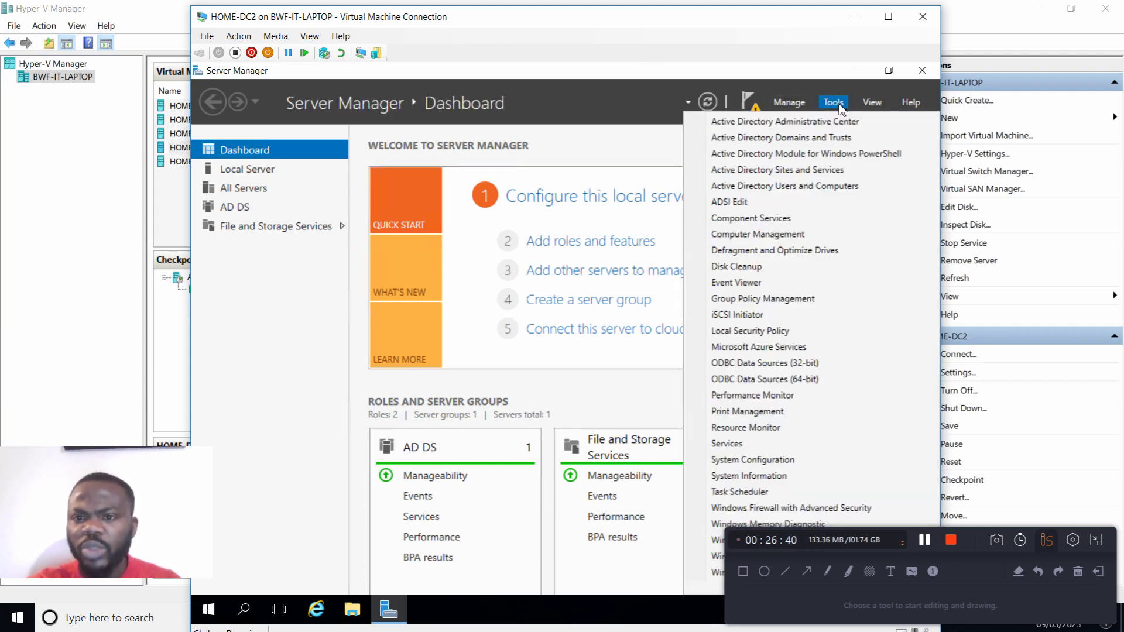
left_click(808, 192)
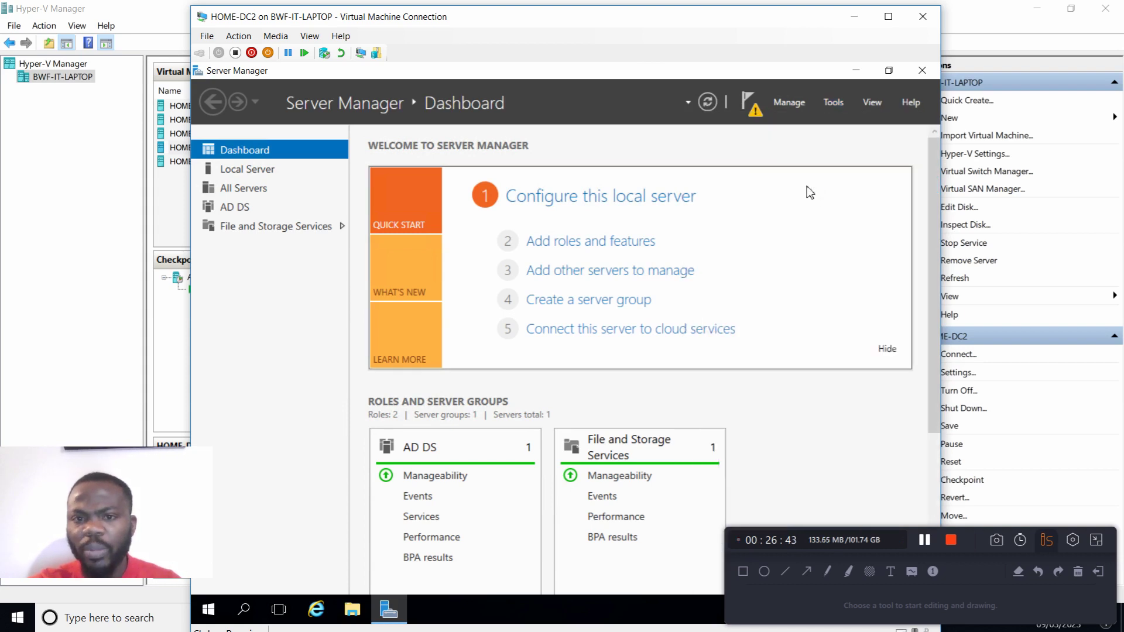
left_click(553, 373)
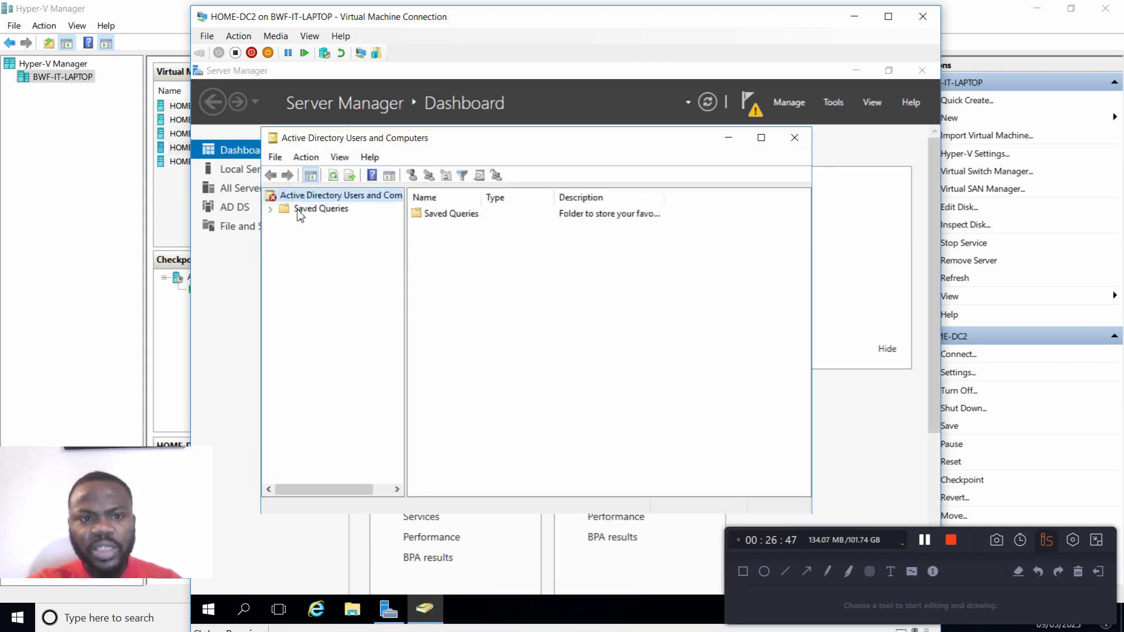
left_click(794, 138)
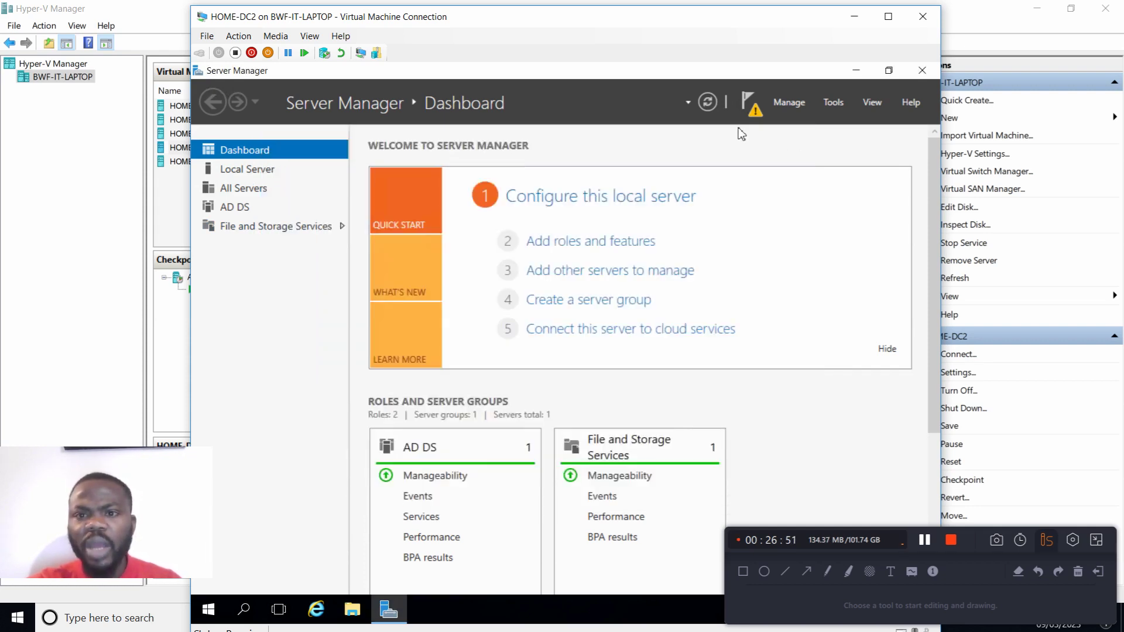
Step: Start promoting the server to a domain controller, adding a new forest with the root domain name Haniftech.com
left_click(748, 102)
left_click(638, 195)
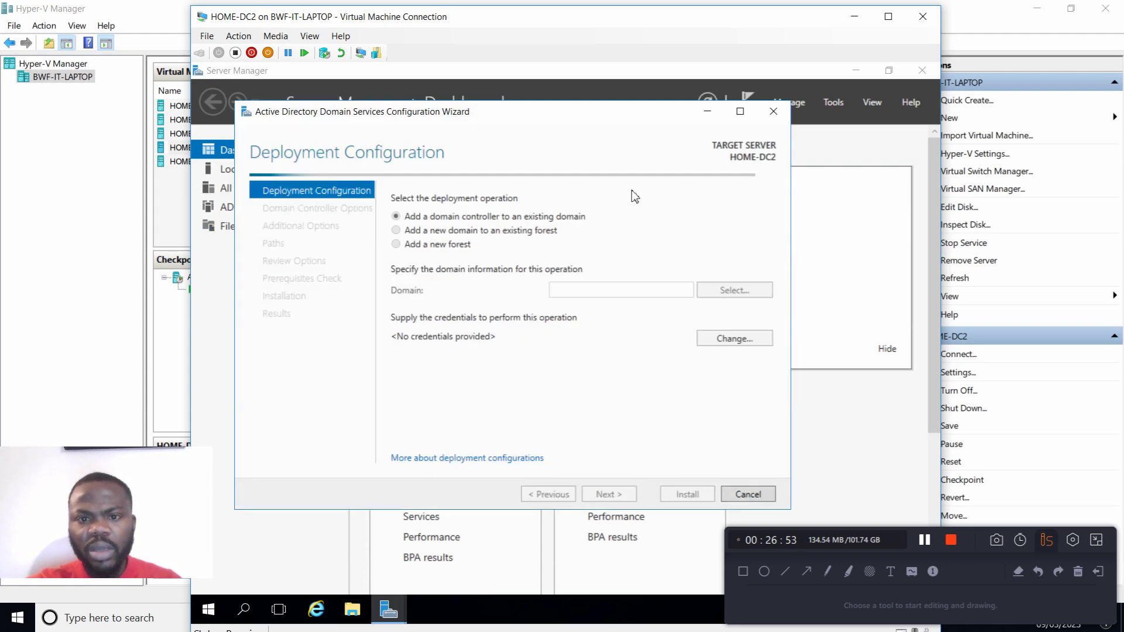
left_click(396, 244)
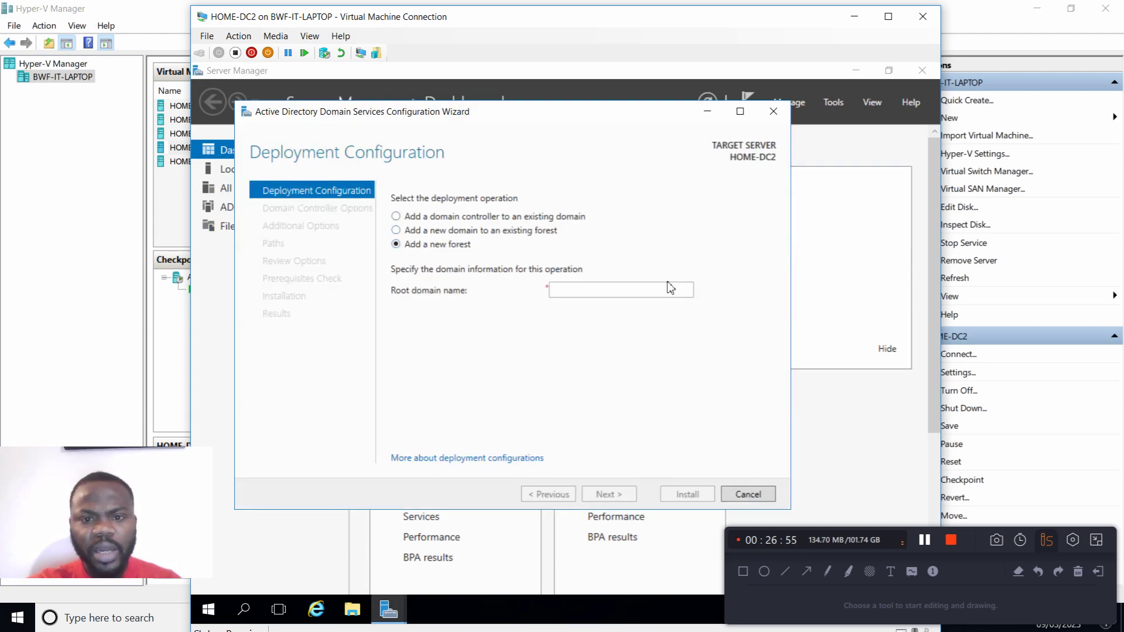
left_click(604, 297)
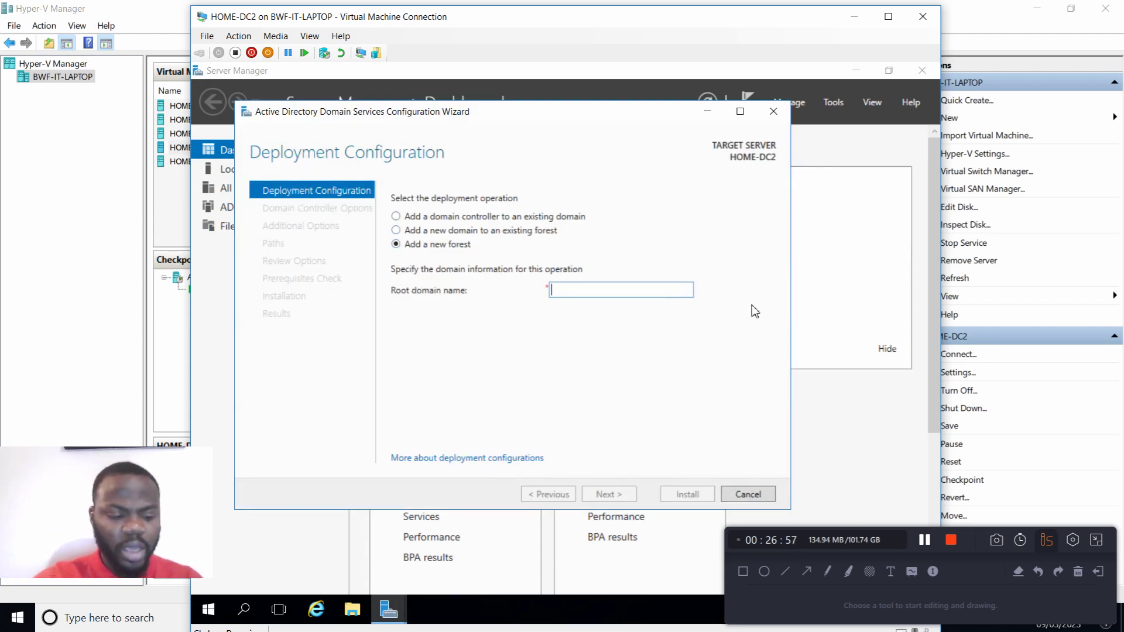
type("Haniftech.com")
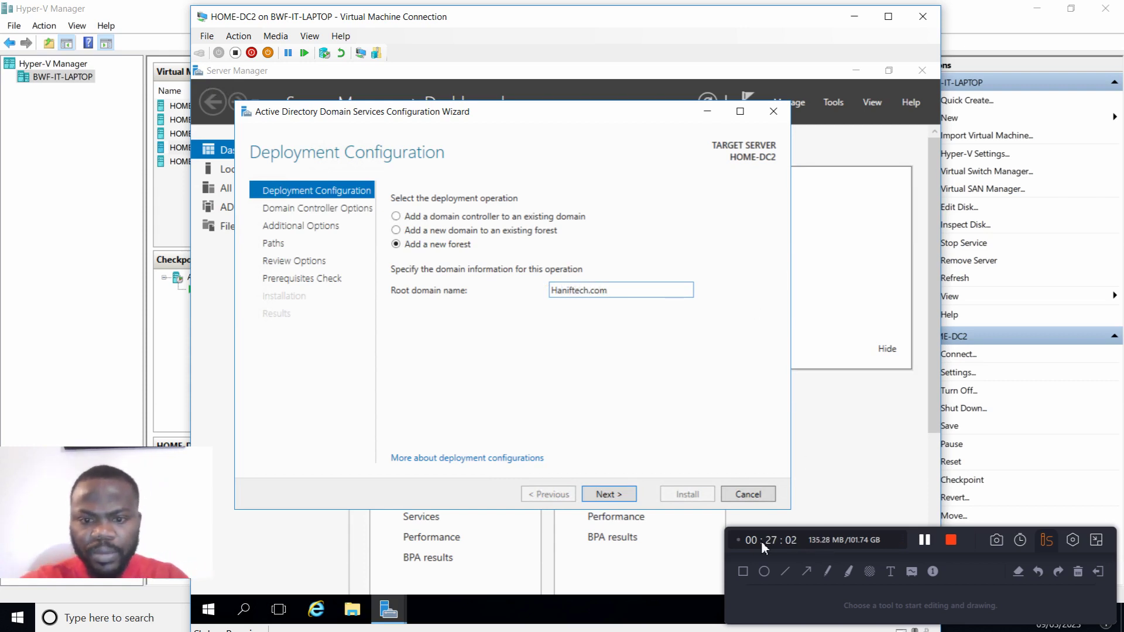
left_click(615, 495)
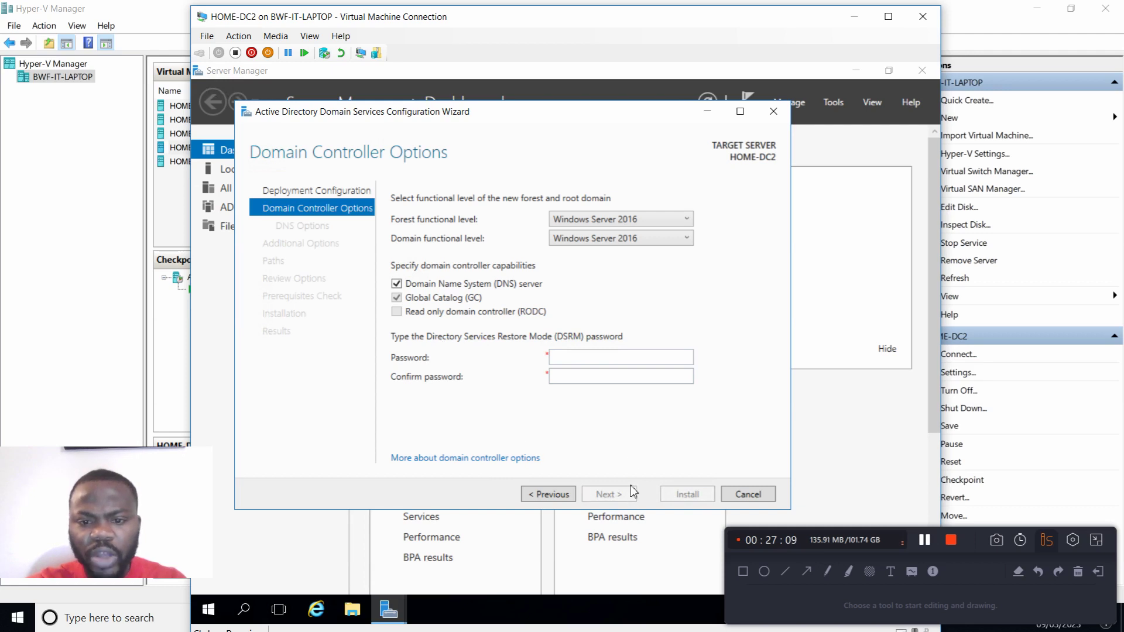
Step: Enter and confirm the Directory Services Restore Mode password, keeping the default domain controller options
left_click(605, 358)
type("P")
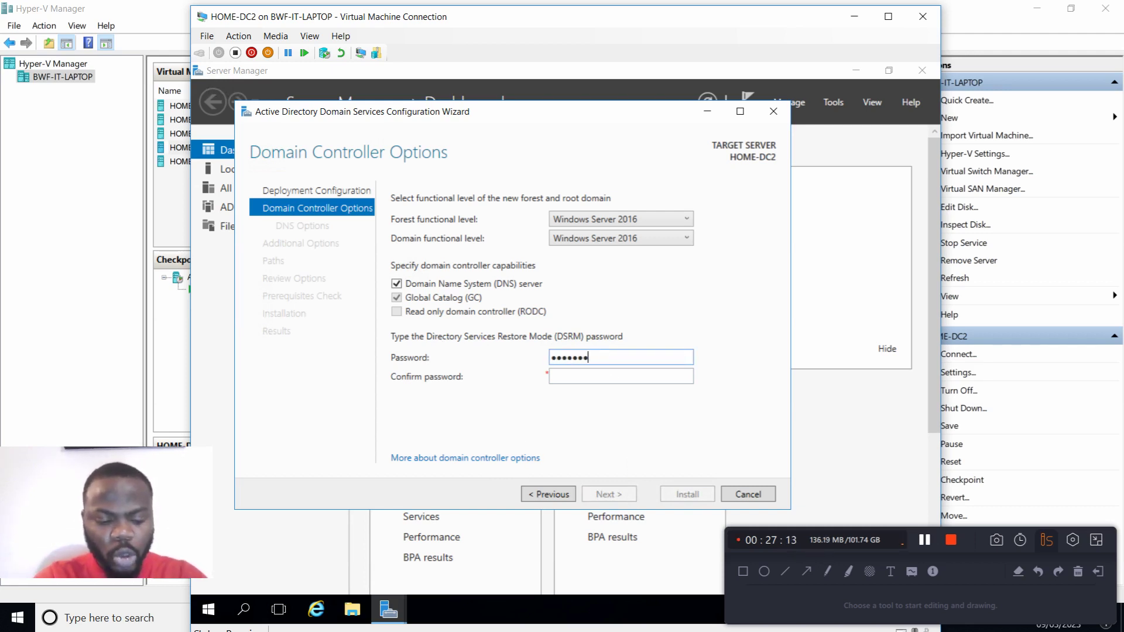
key("Tab")
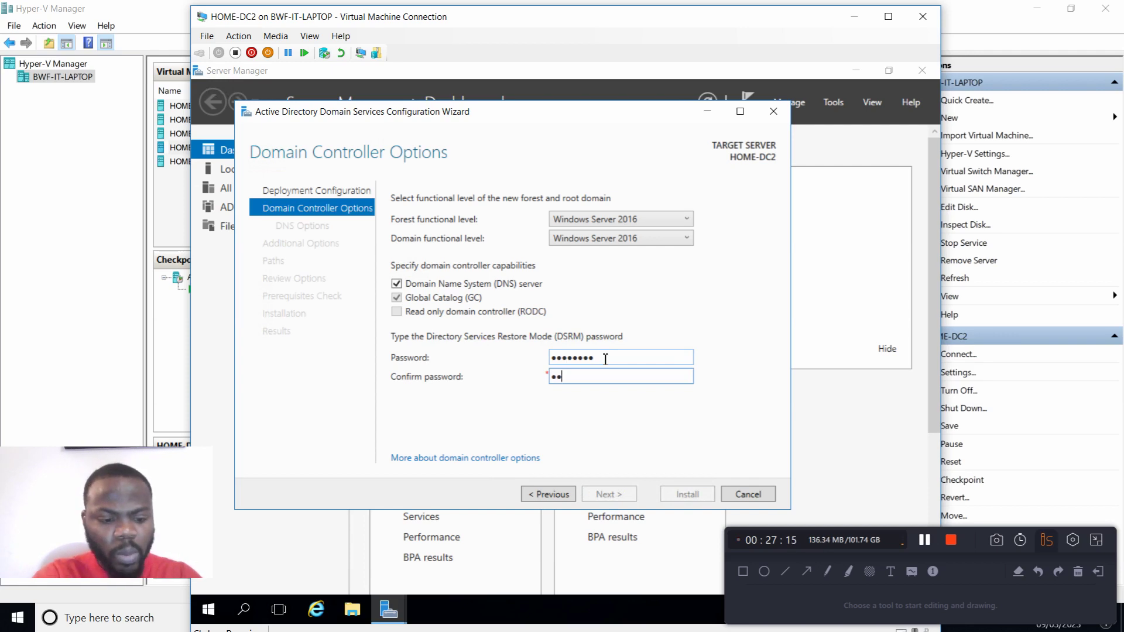
type("••••••••")
key("Return")
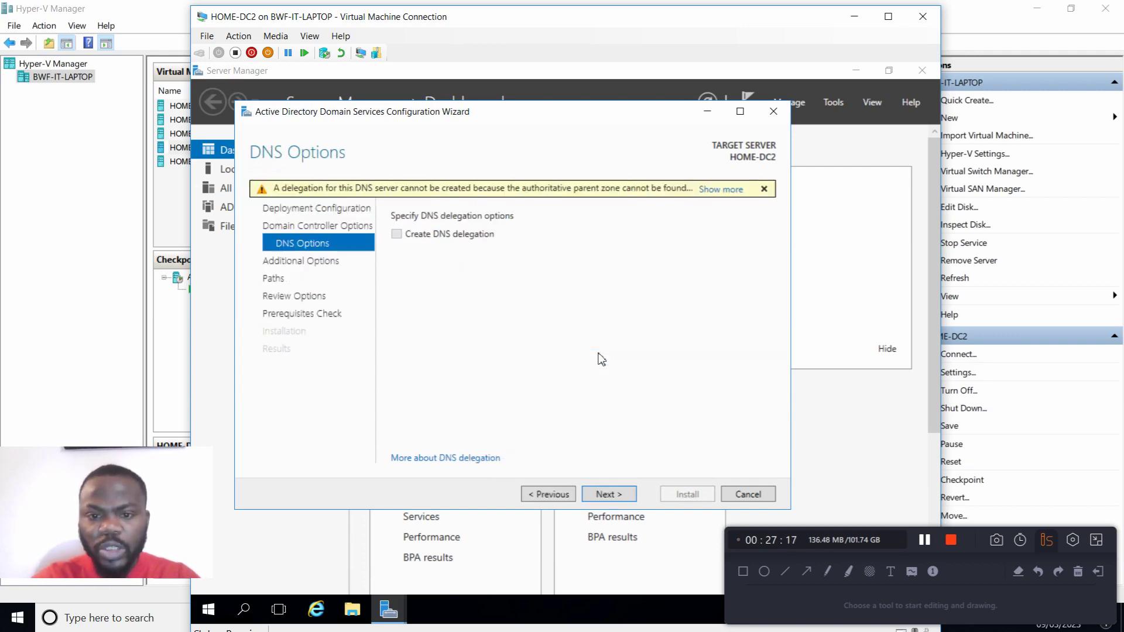
Step: Accept the default DNS, NetBIOS name and folder path settings, and proceed past the options review to the prerequisites check
left_click(610, 497)
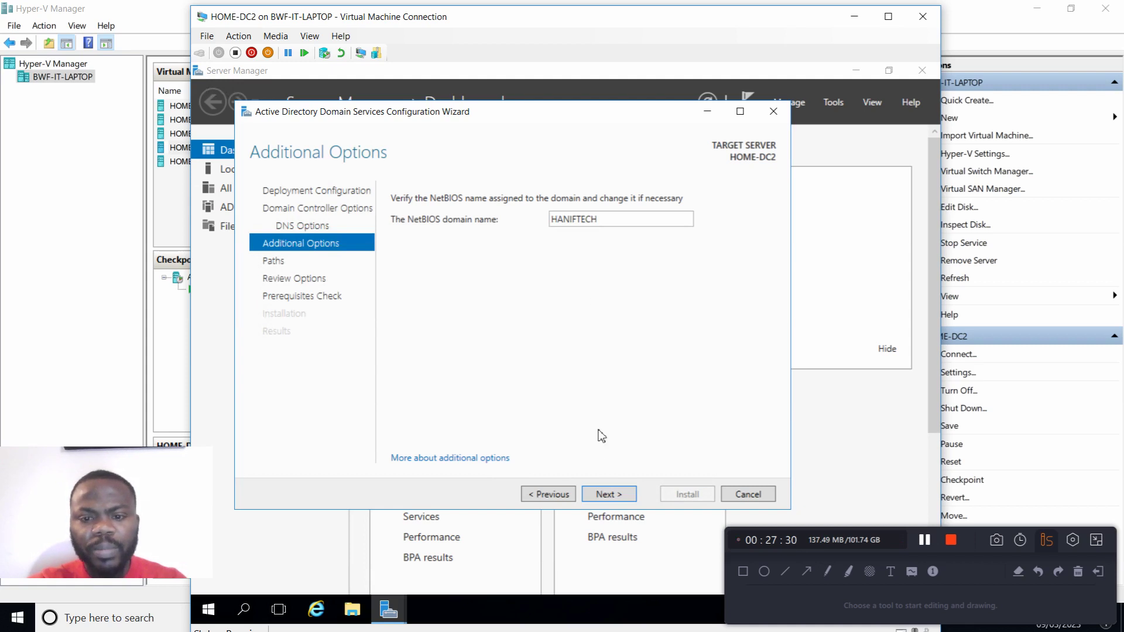
left_click(609, 495)
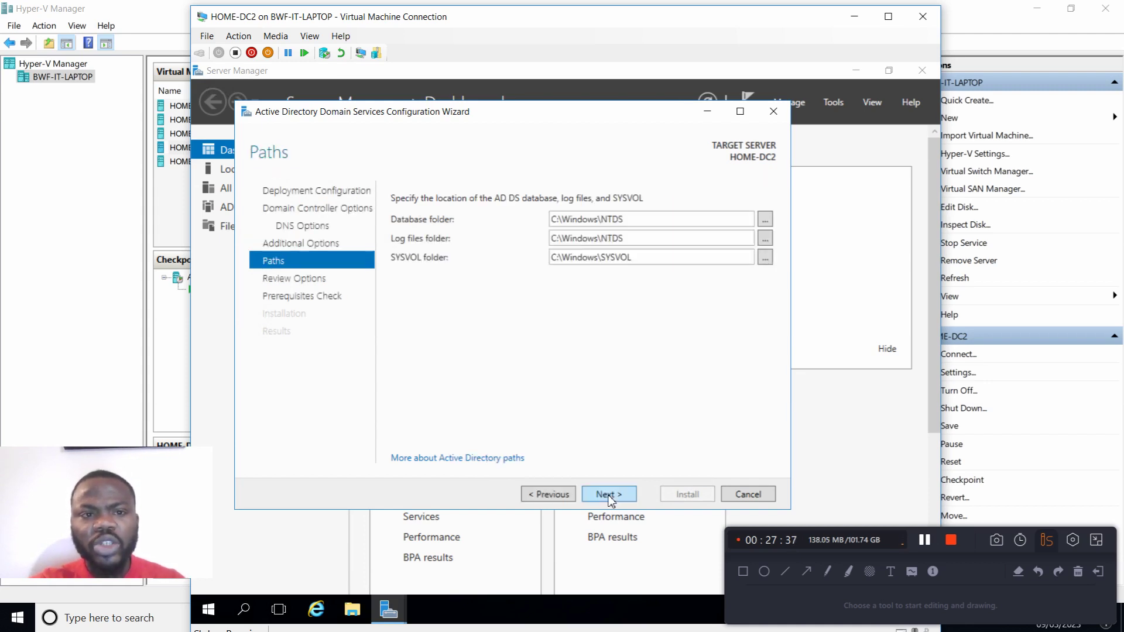
left_click(611, 496)
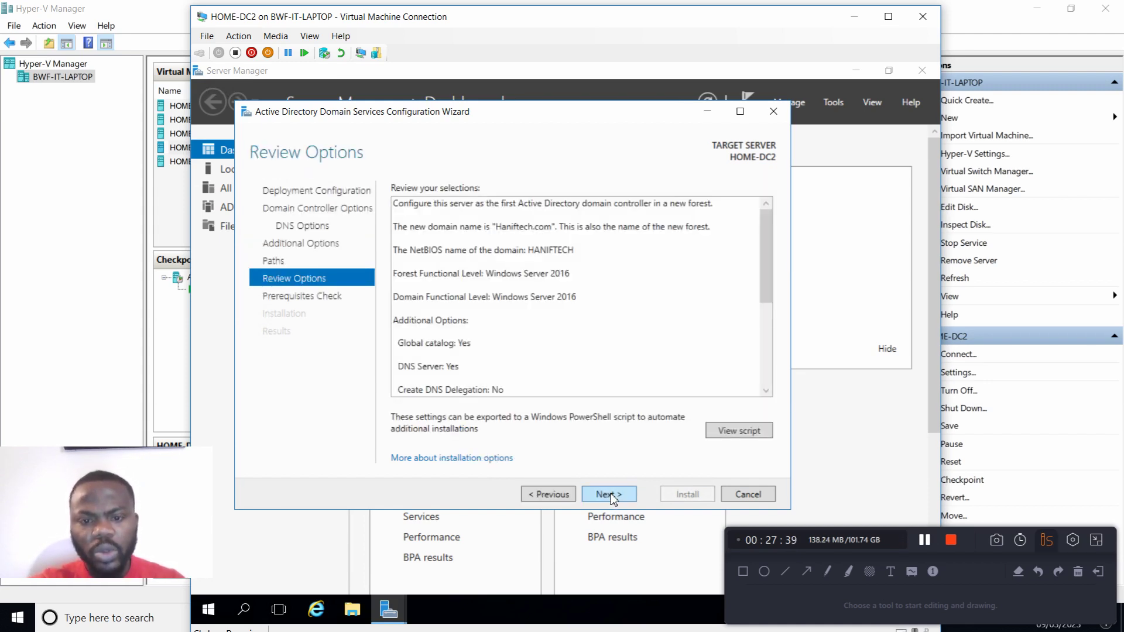
left_click(612, 497)
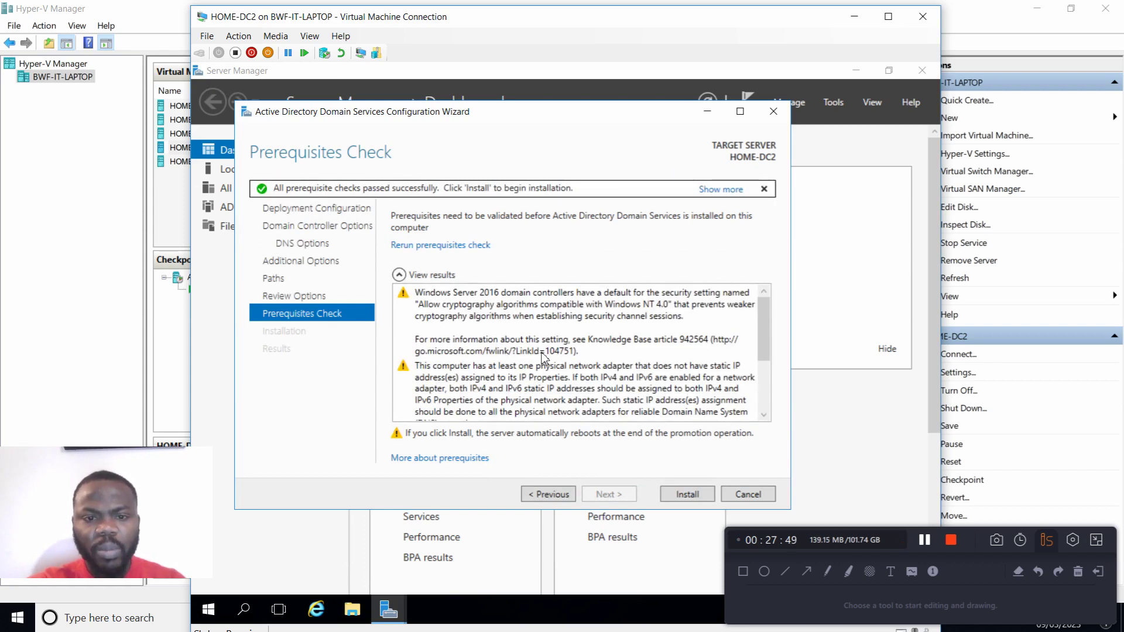
Step: Read through the prerequisites check results and start the domain controller installation
scroll(553, 346, "down", 2)
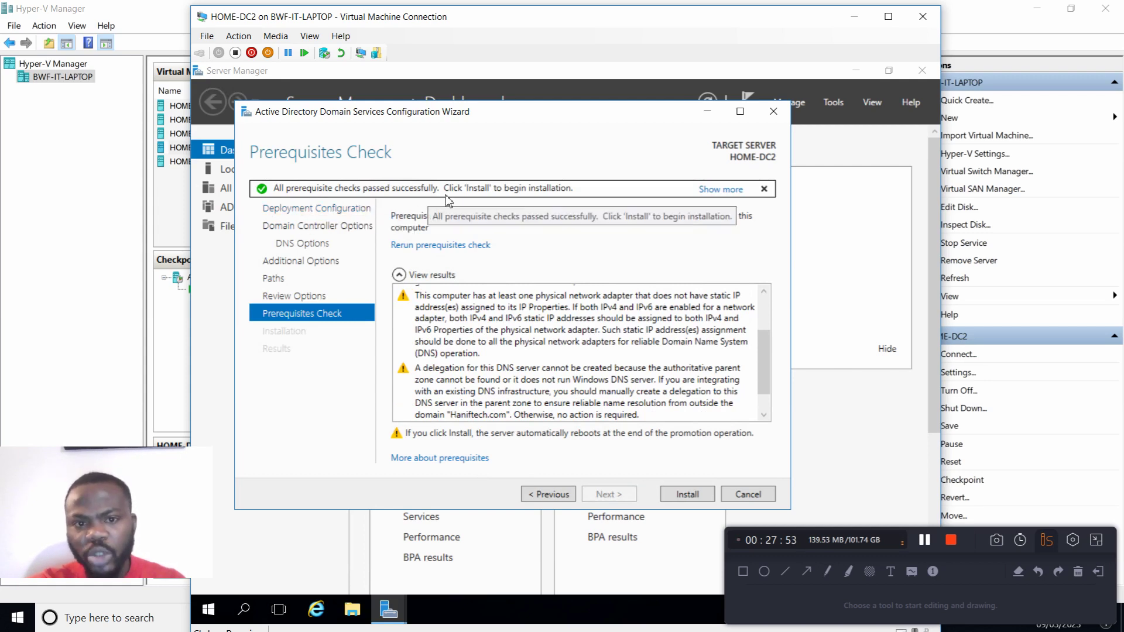
scroll(596, 335, "down", 1)
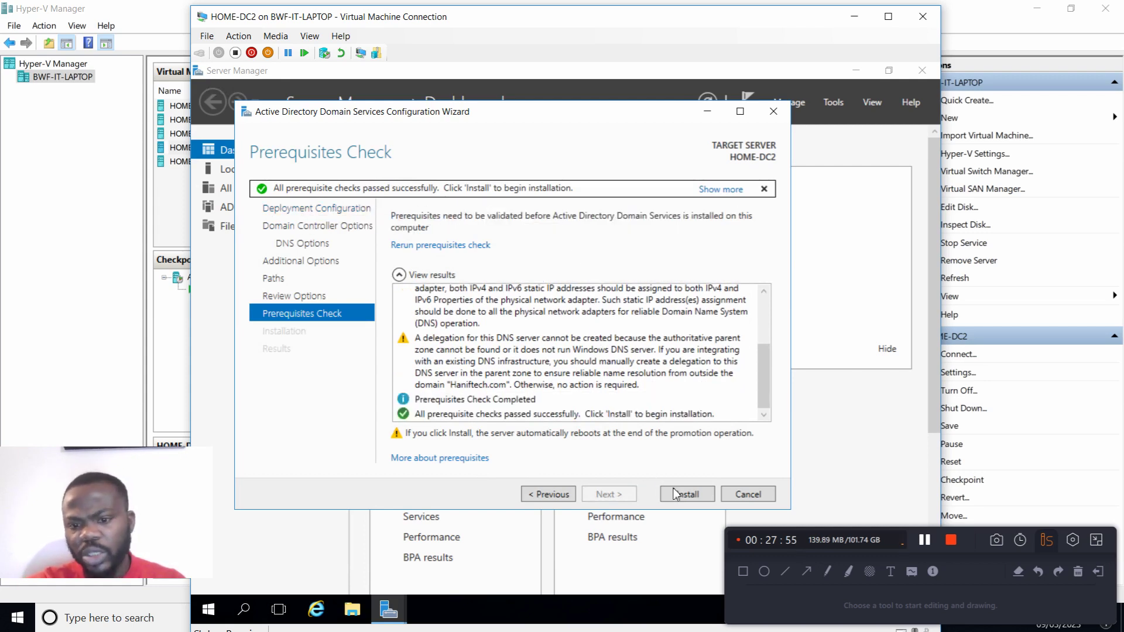
left_click(687, 495)
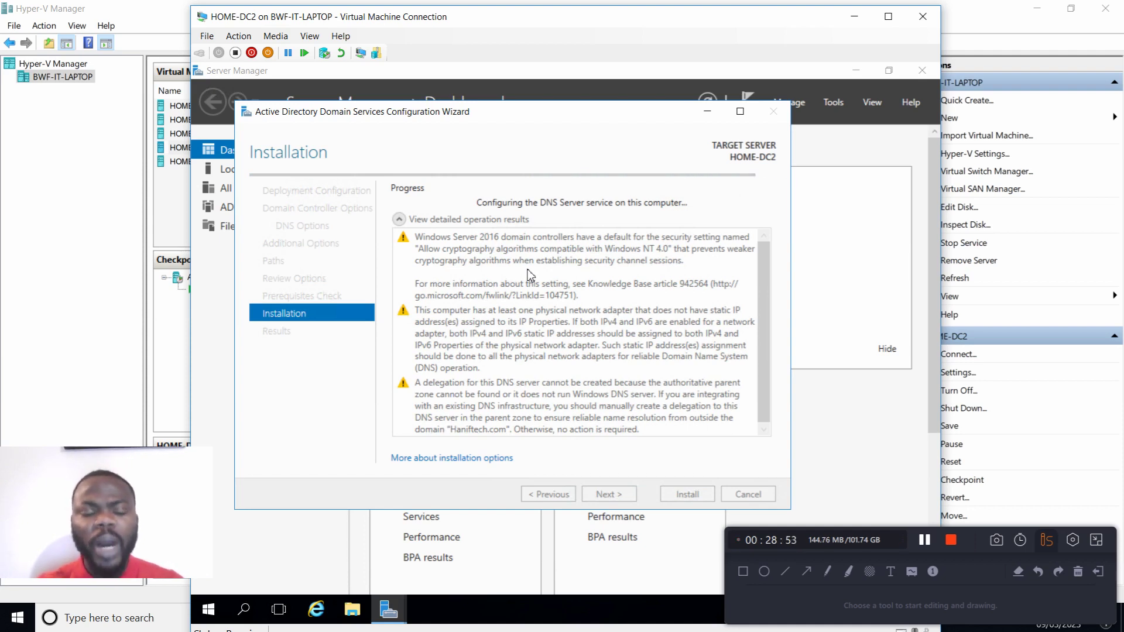
Step: Maximize the virtual machine window, dismiss the sign-out notice, and close the configuration wizard's results
left_click(887, 16)
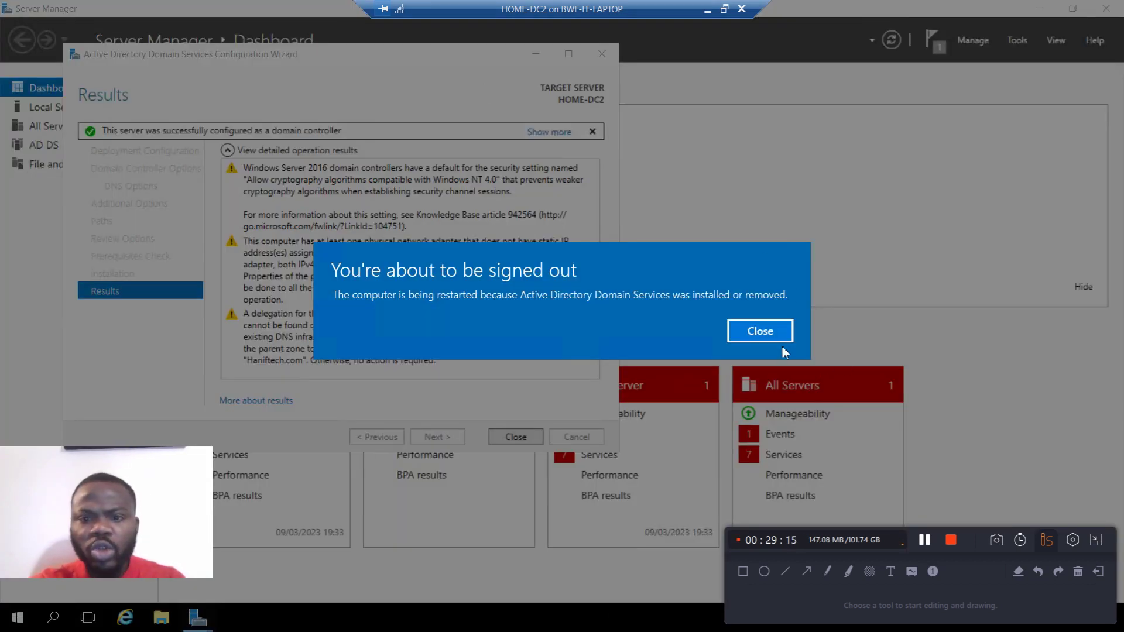
left_click(763, 339)
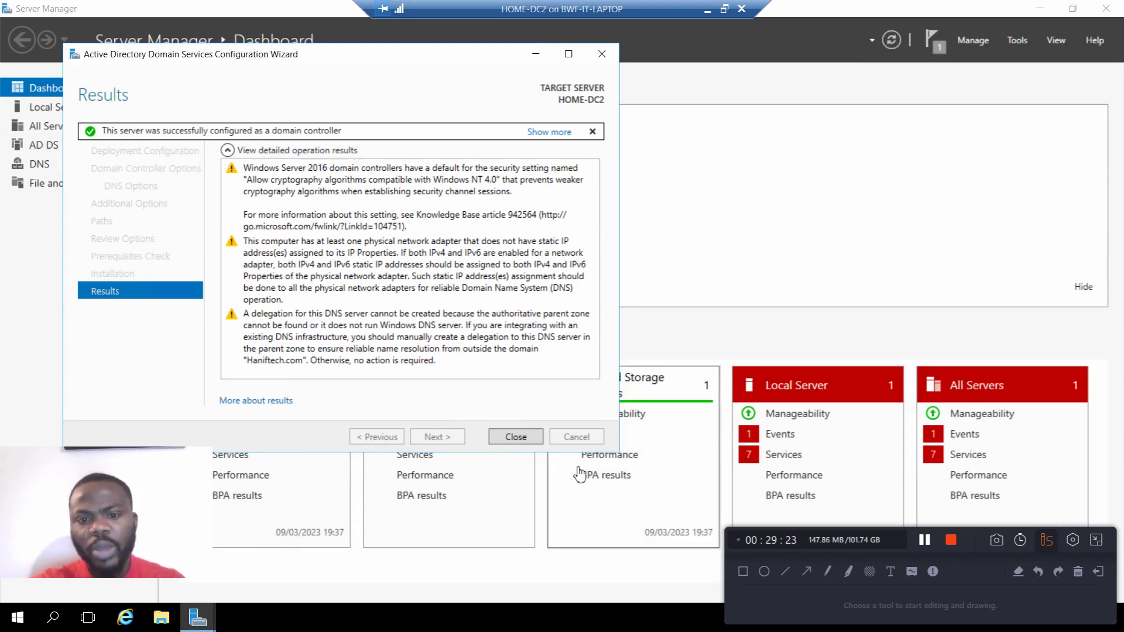
left_click(516, 437)
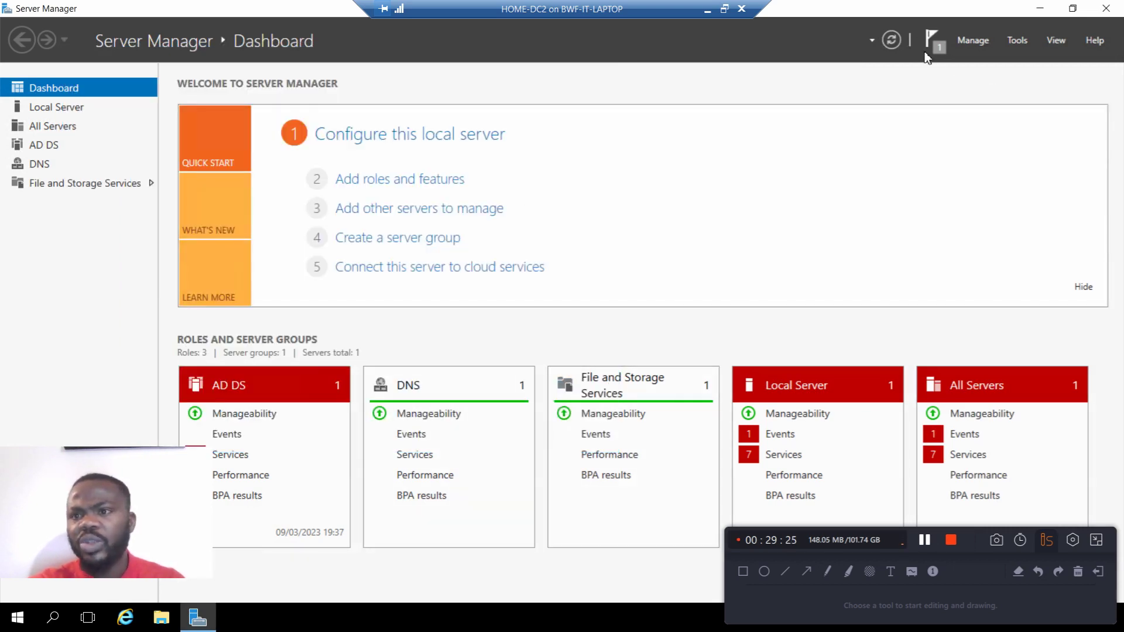
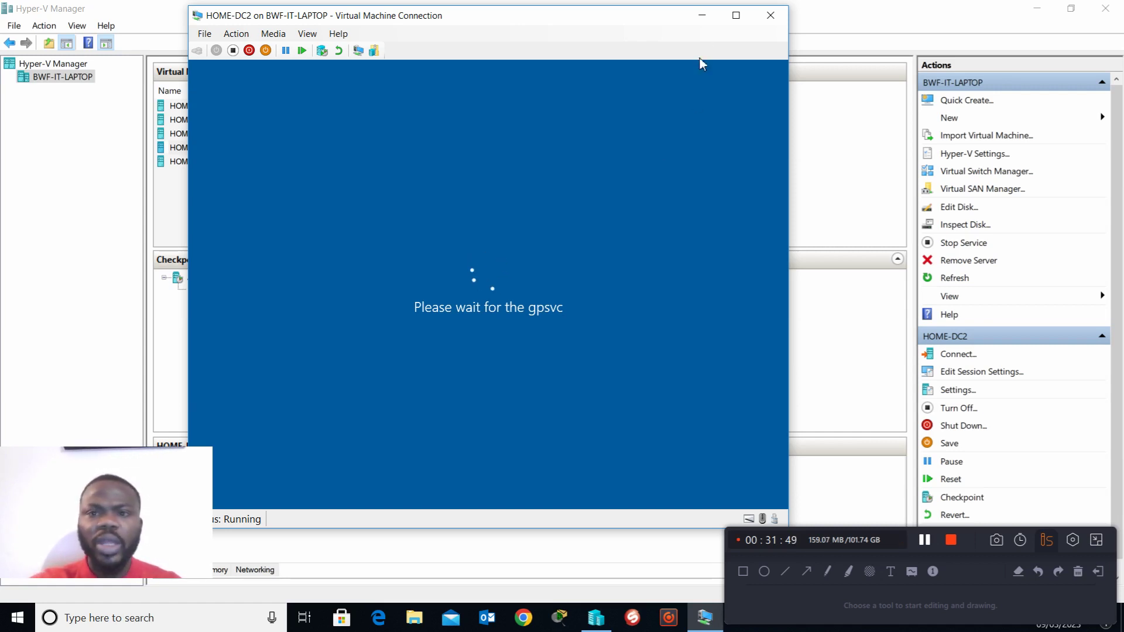
Step: Close the HOME-DC2 connection window and reconnect to the running HOME-DC2 virtual machine from the list of virtual machines
left_click(736, 15)
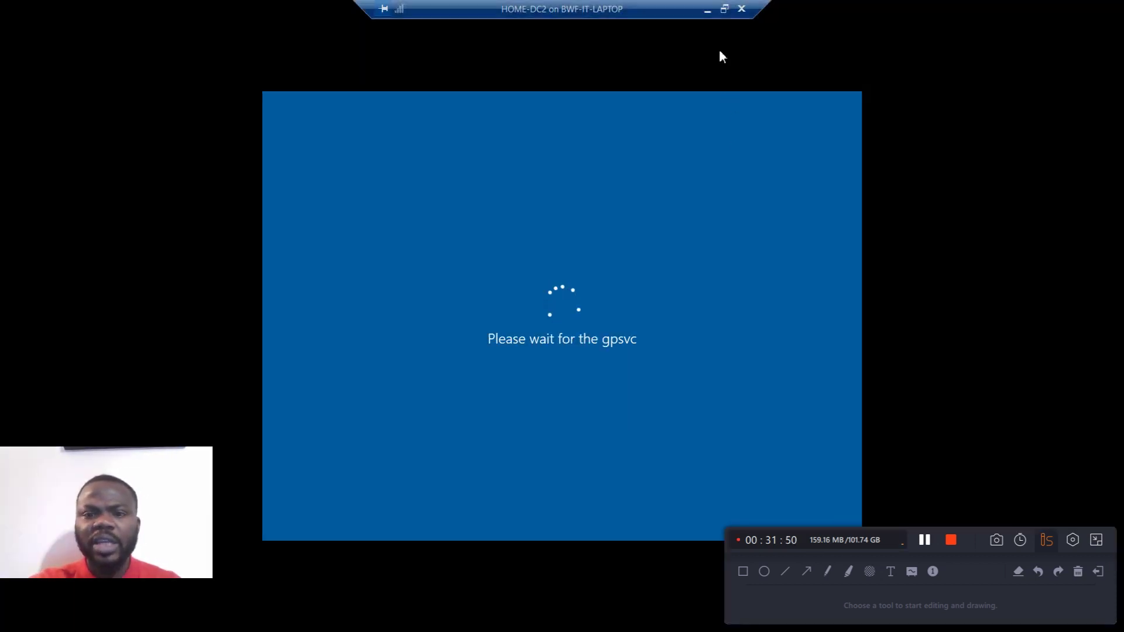
left_click(724, 8)
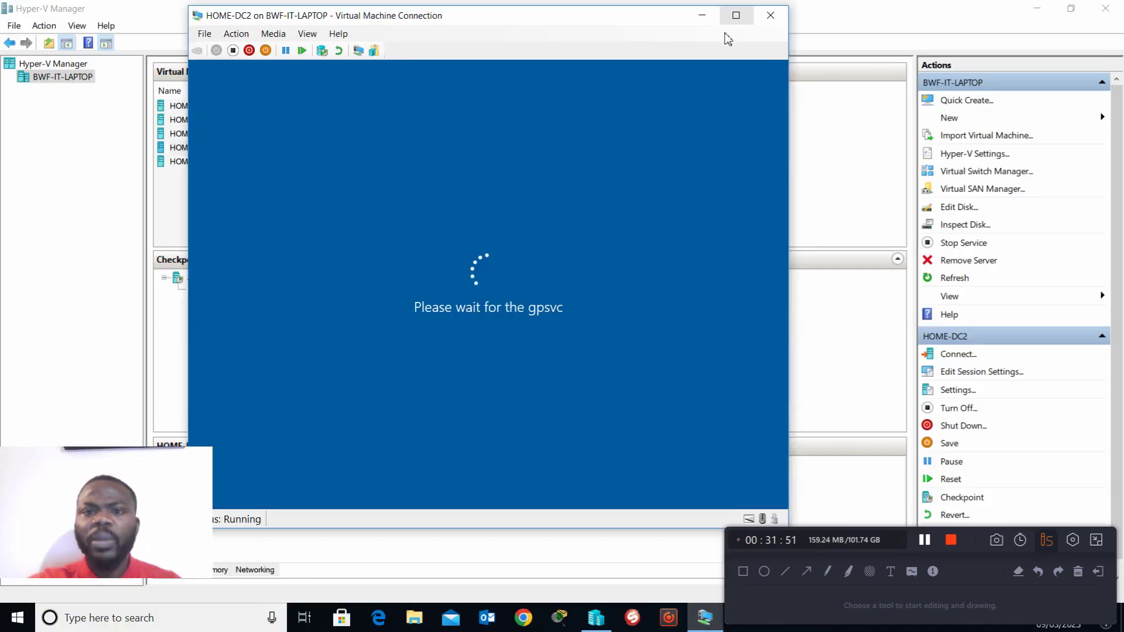
left_click(770, 15)
double_click(265, 151)
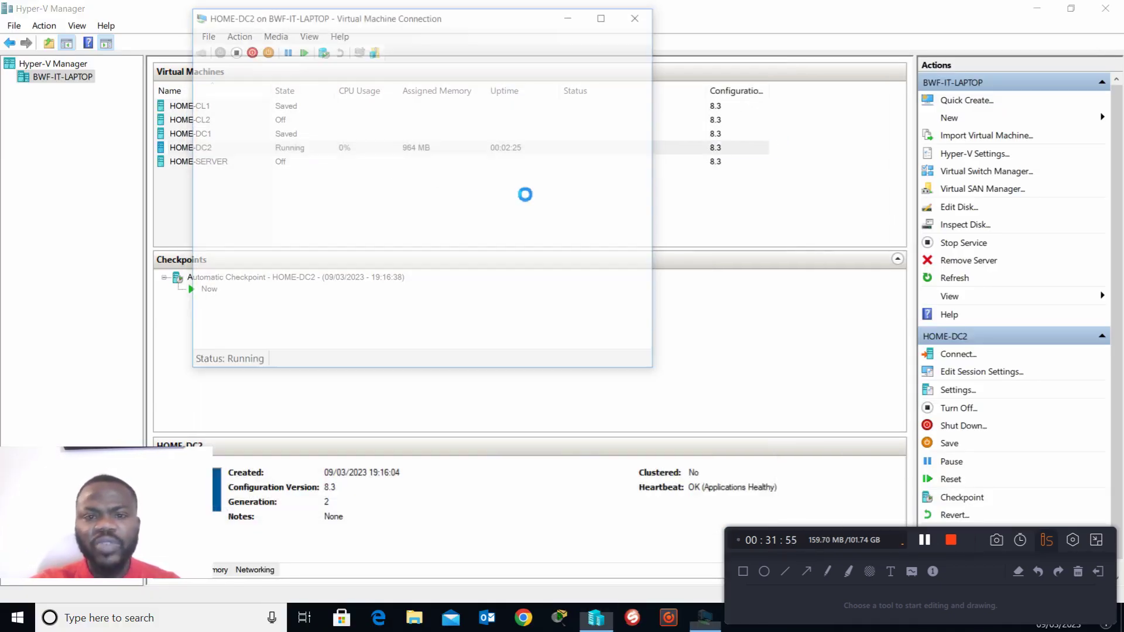